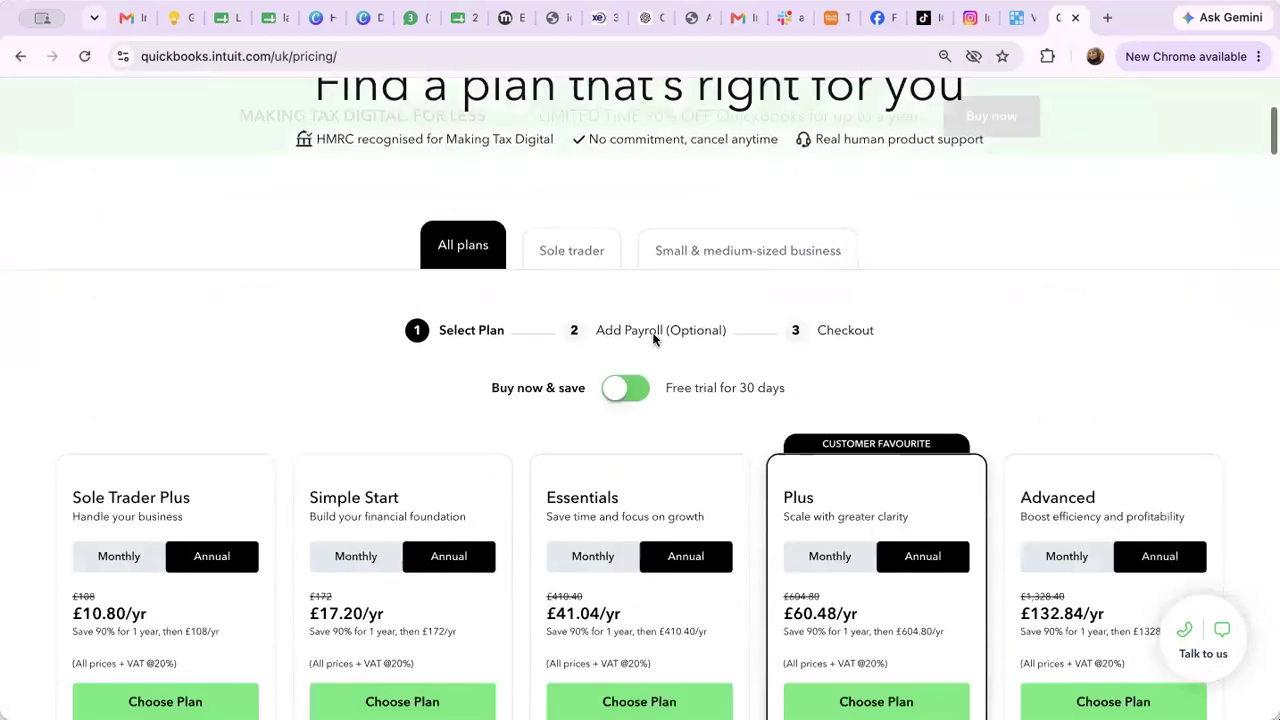
Keep Buy now & save pricing on and choose the Sole Trader Plus plan
click(612, 345)
click(612, 345)
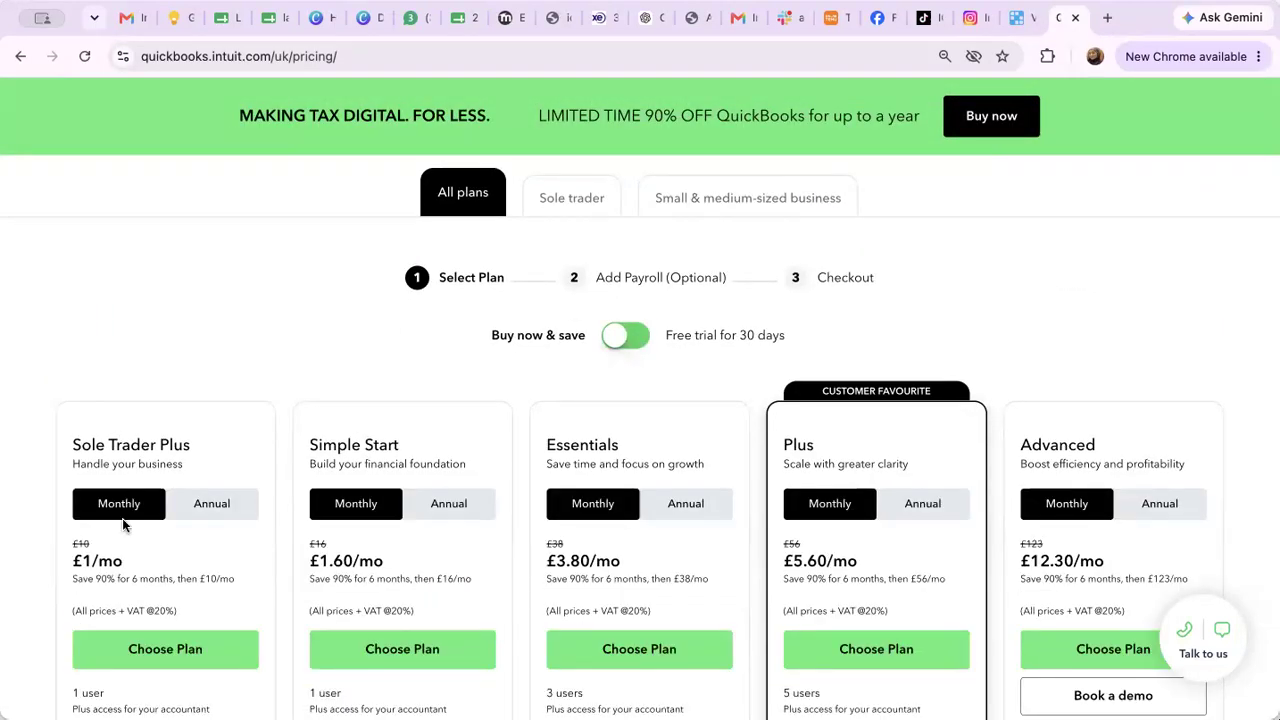
scroll(122, 518, down, 1)
click(199, 567)
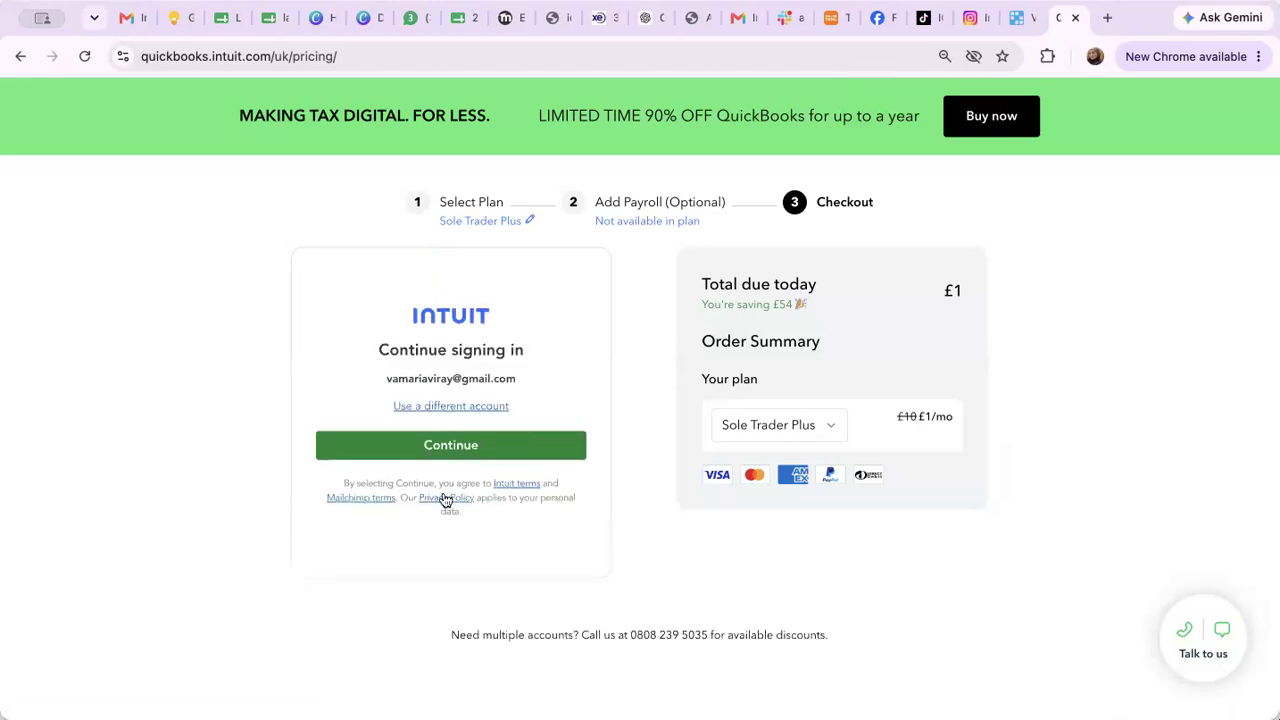
Continue signing in with the existing Intuit account so the card payment form loads
click(449, 451)
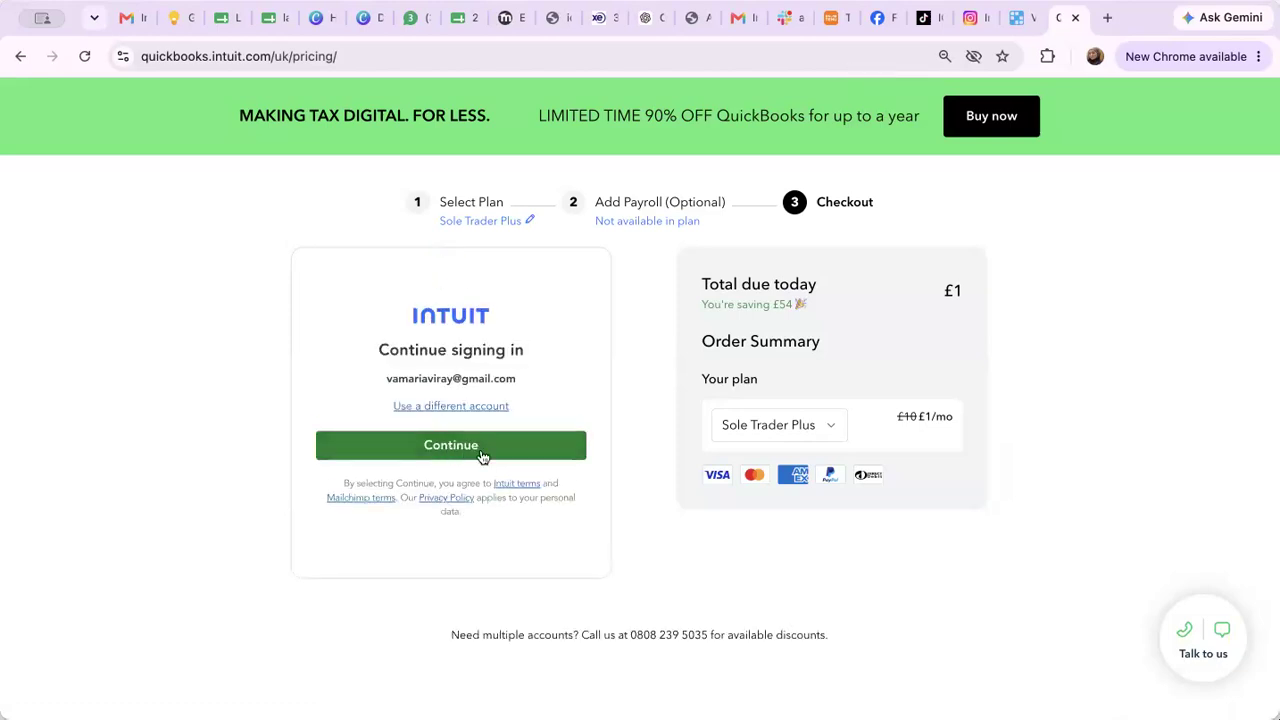
click(481, 456)
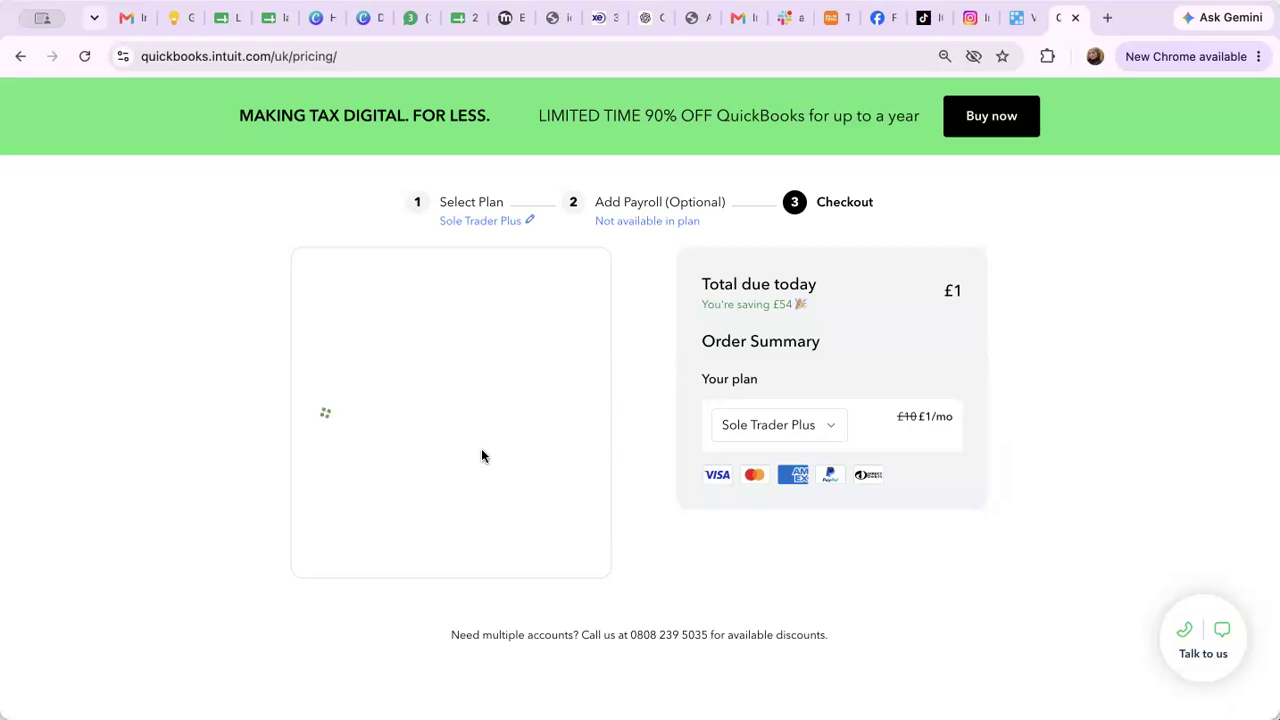
scroll(572, 453, down, 3)
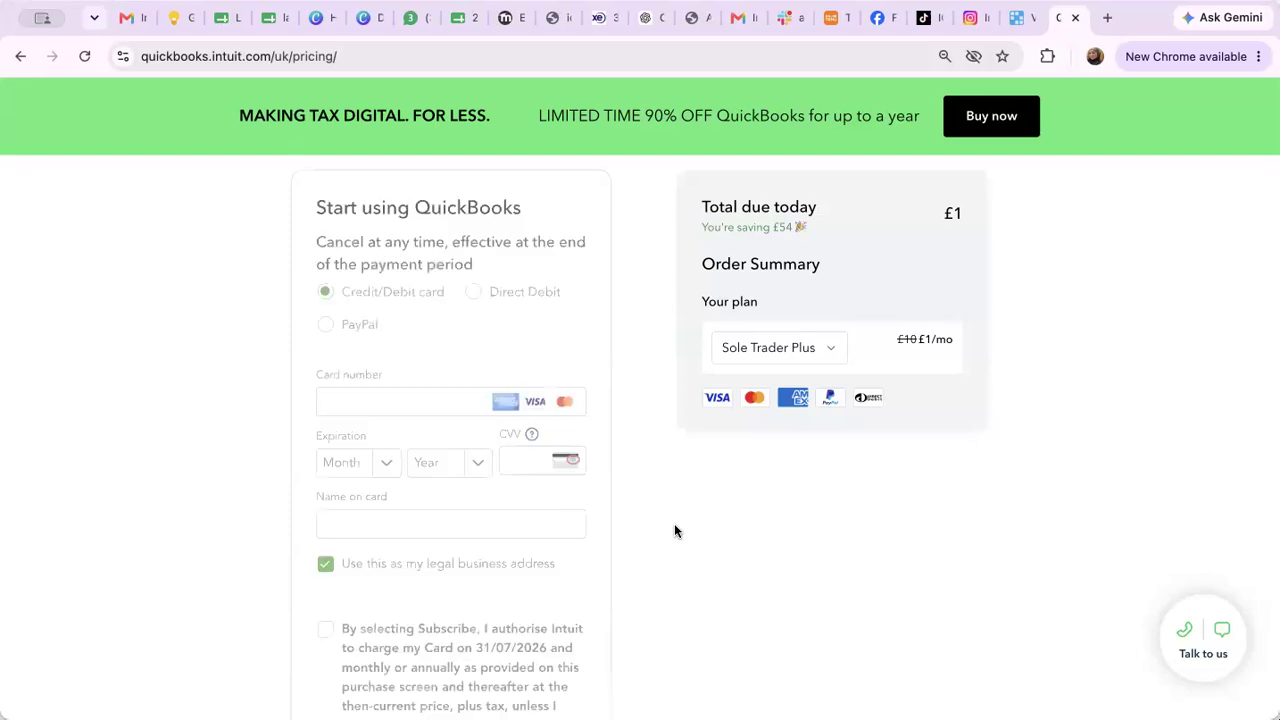
scroll(675, 531, up, 1)
Scroll the global checkout page for the Simple Start plan at US$6.30/mo
scroll(700, 420, down, 2)
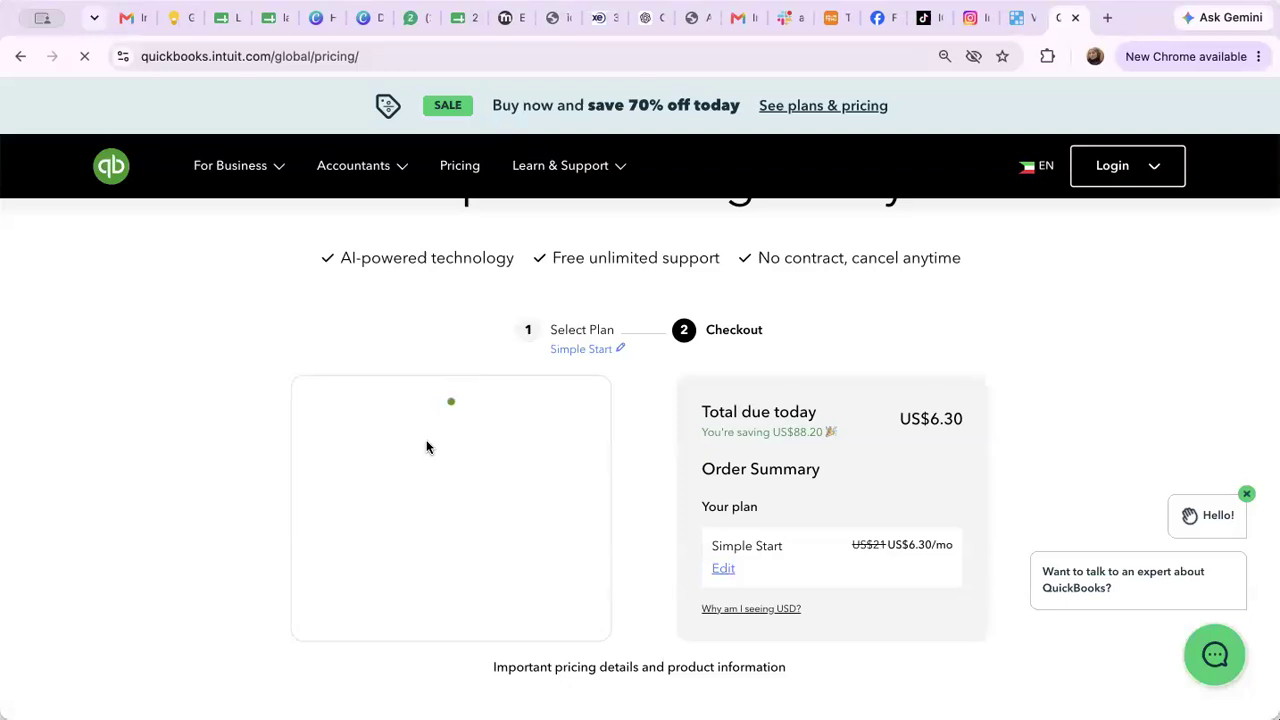
Scroll through the loading checkout page until the QuickBooks setup welcome page appears
scroll(426, 447, down, 5)
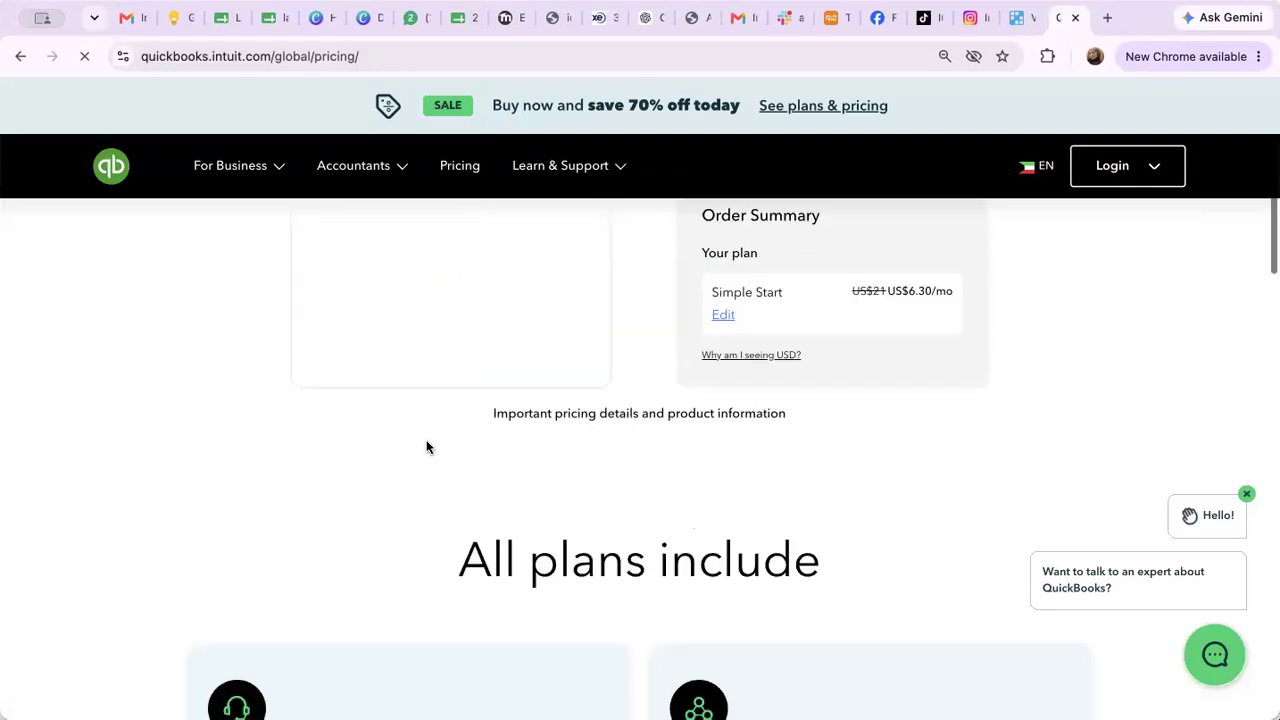
scroll(426, 447, down, 4)
scroll(426, 447, up, 7)
scroll(426, 447, down, 1)
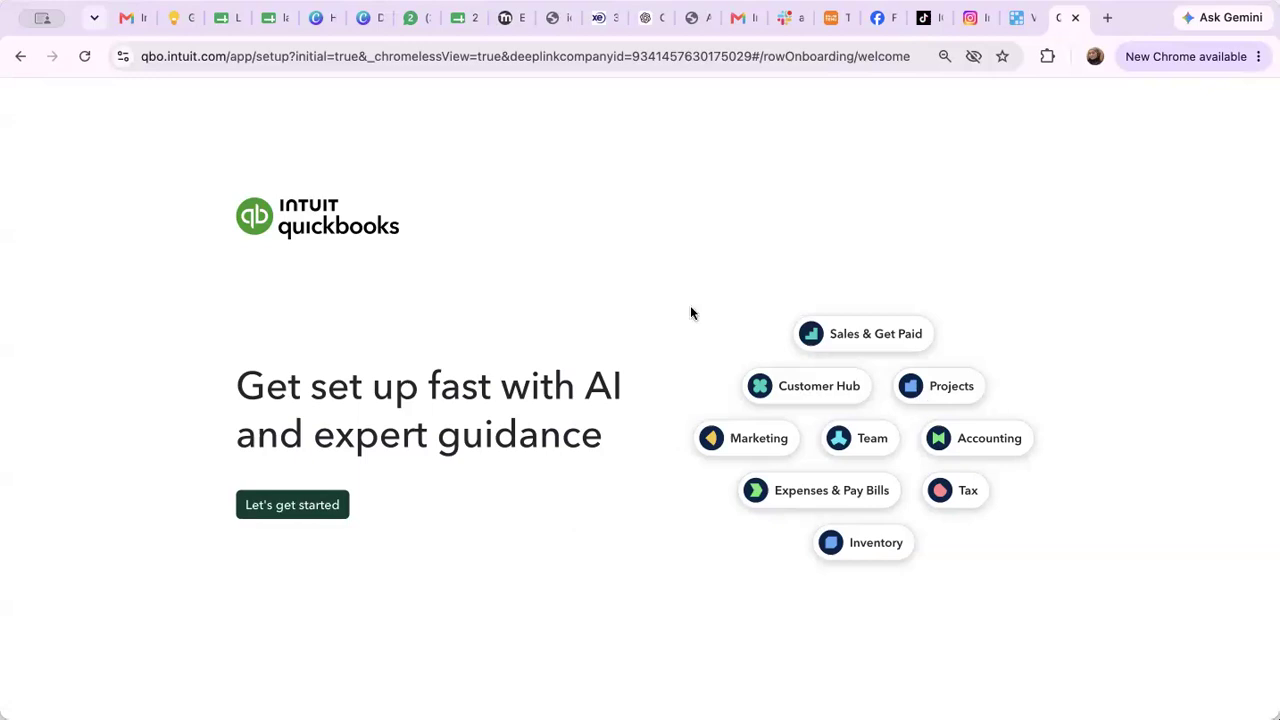
Start company setup and enter 'VA Solutions Ltd.' as the business name
click(322, 505)
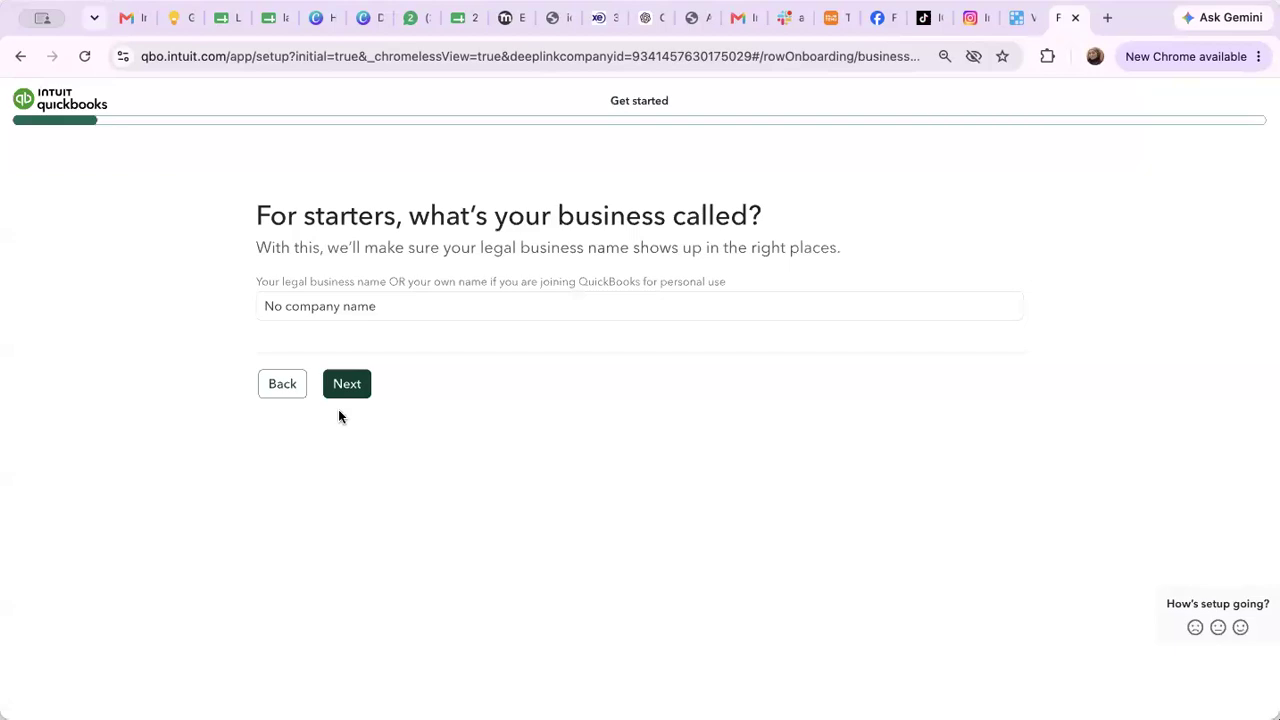
click(348, 308)
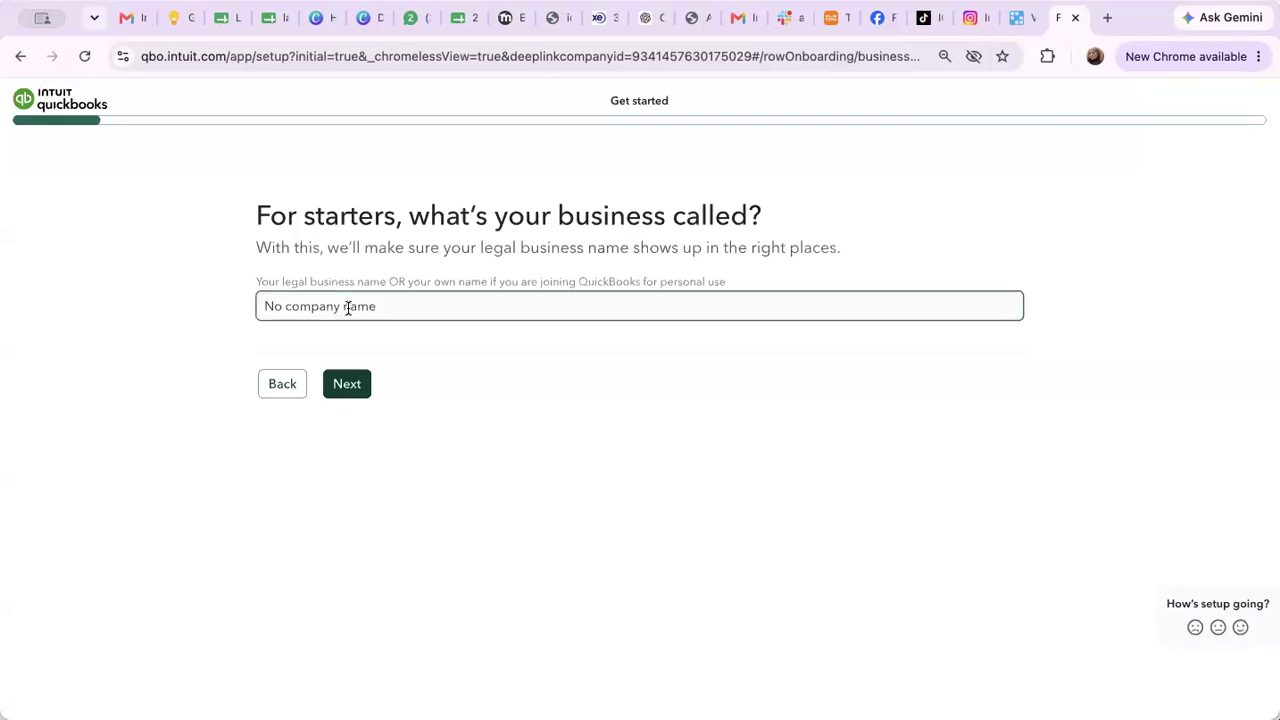
text(VA)
key(super+a)
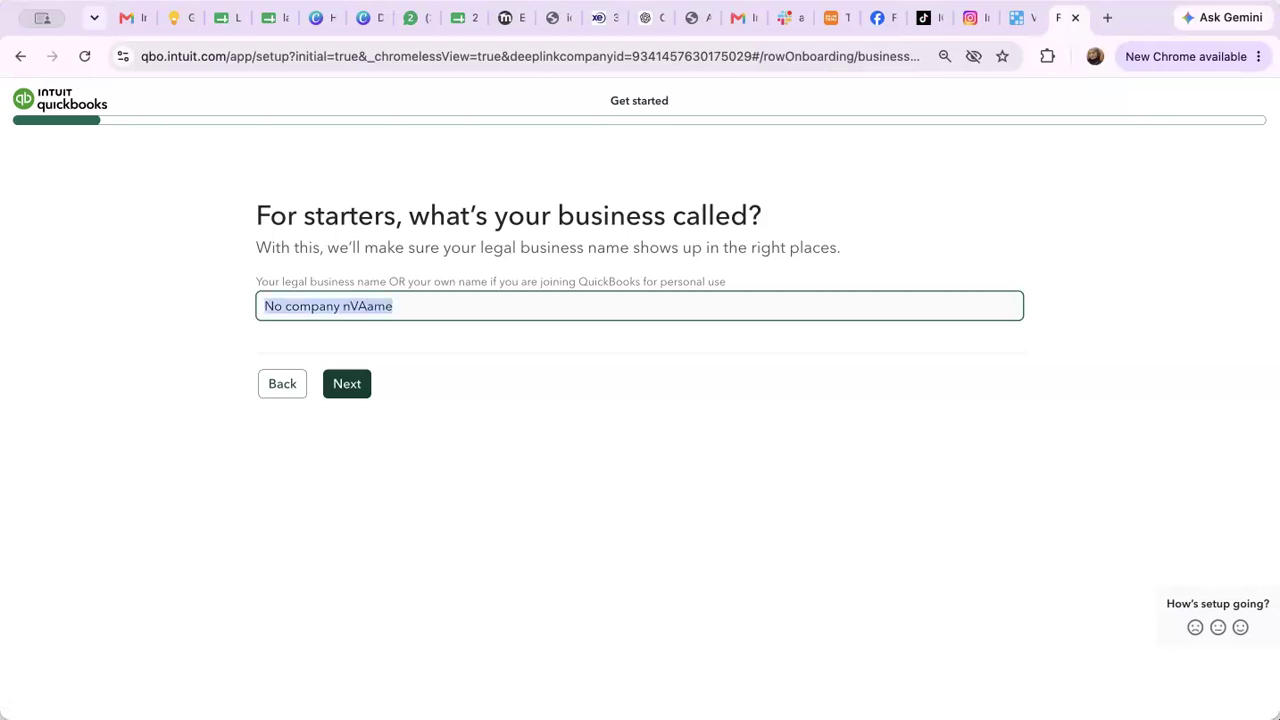
text(VA mar)
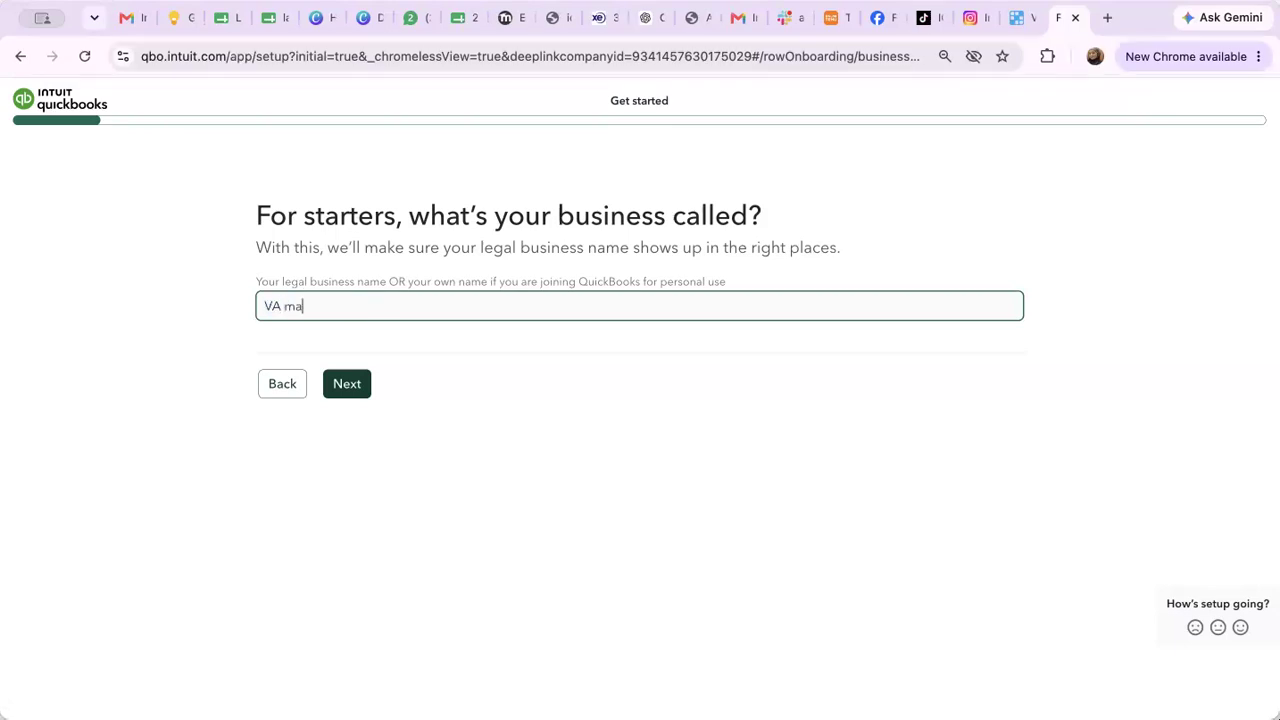
key(BackSpace)
key(BackSpace)
key(BackSpace)
text(Solutions Ltd.)
Submit the business name and set the industry to Education and Training
click(349, 389)
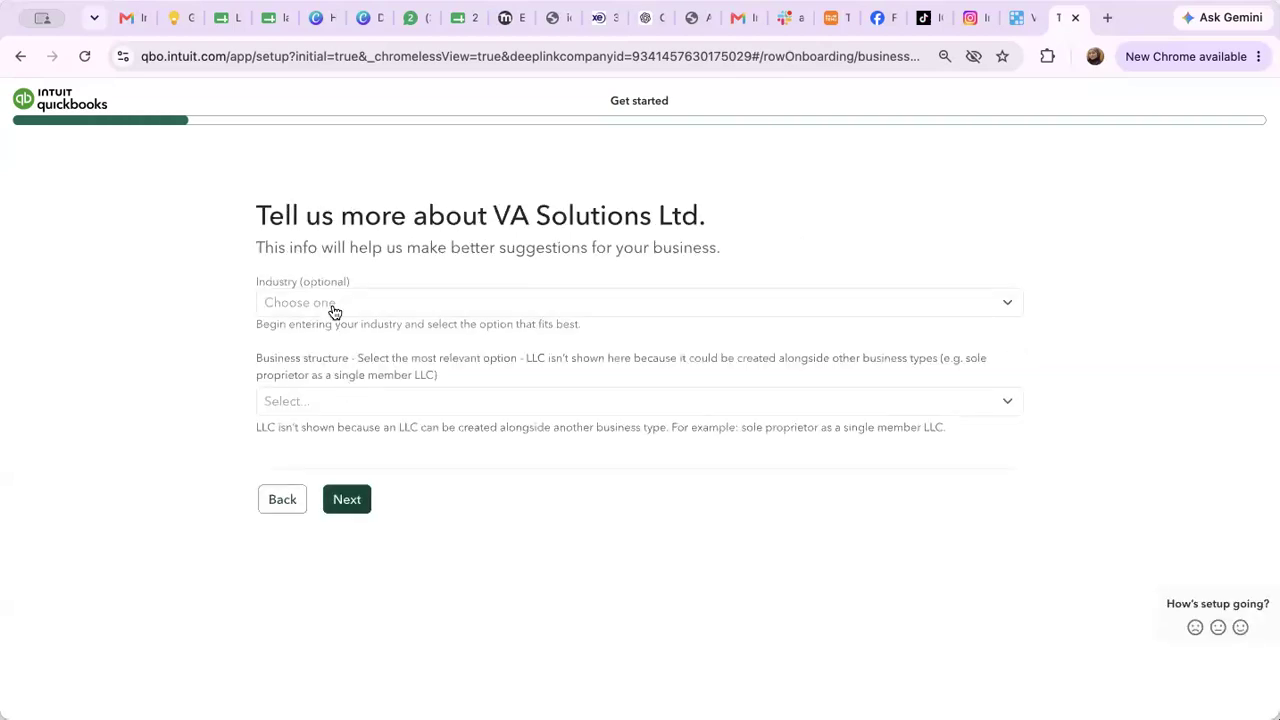
click(332, 308)
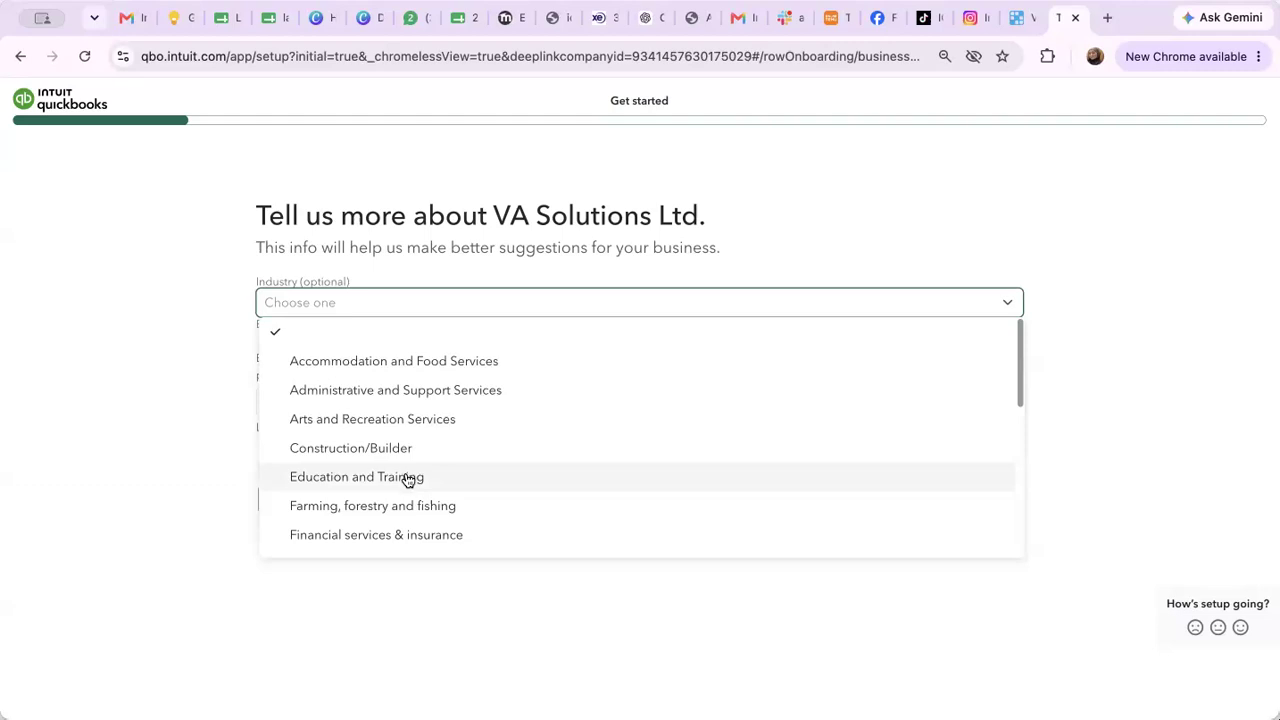
scroll(407, 480, down, 10)
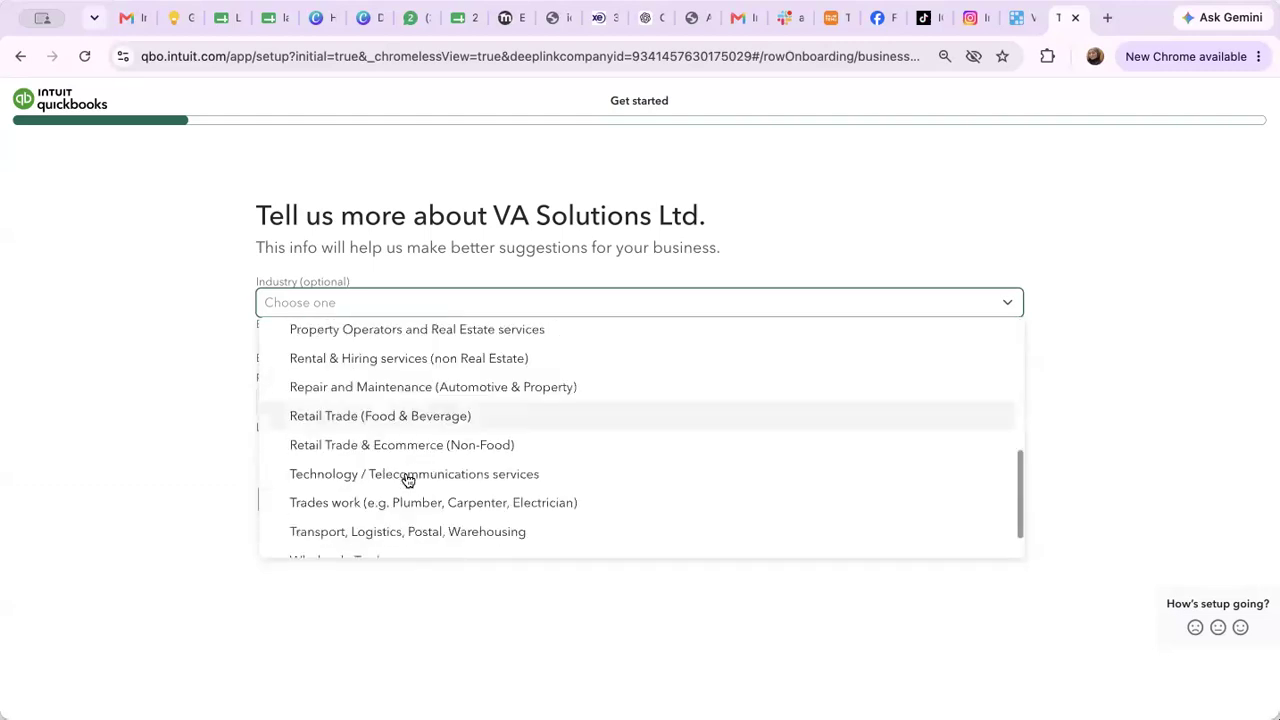
scroll(407, 480, up, 4)
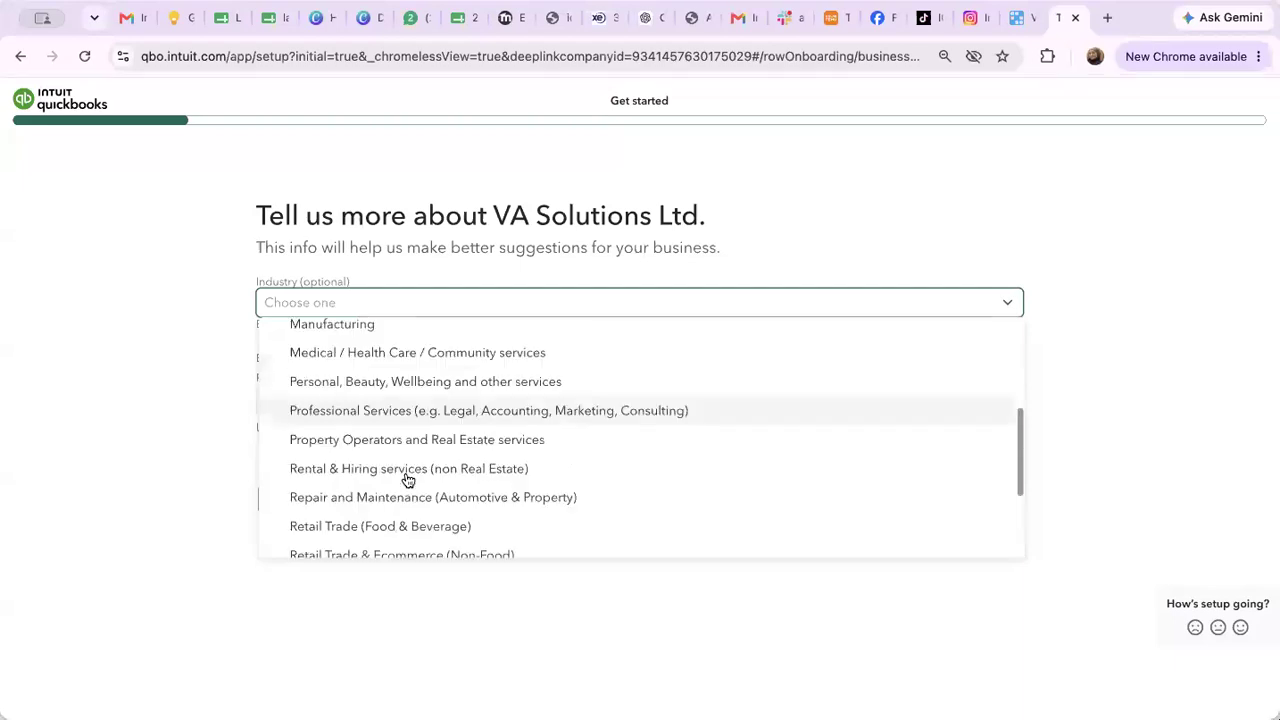
scroll(331, 486, down, 4)
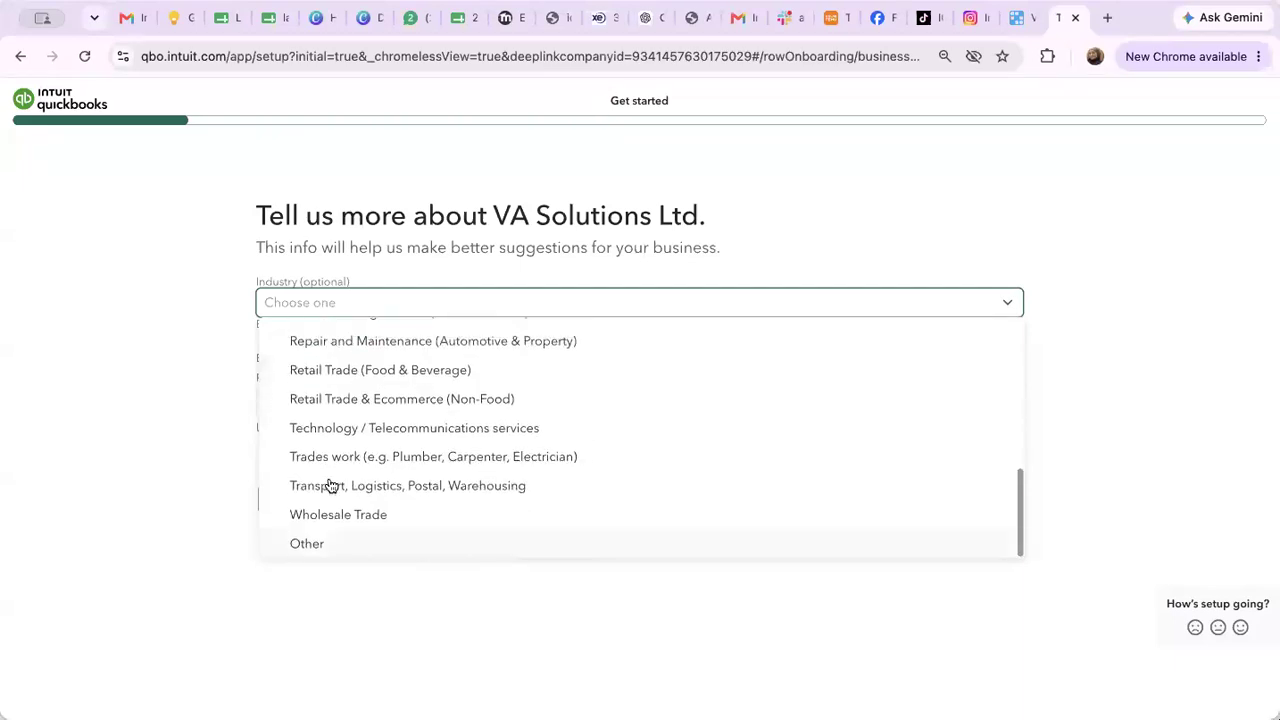
scroll(331, 486, up, 10)
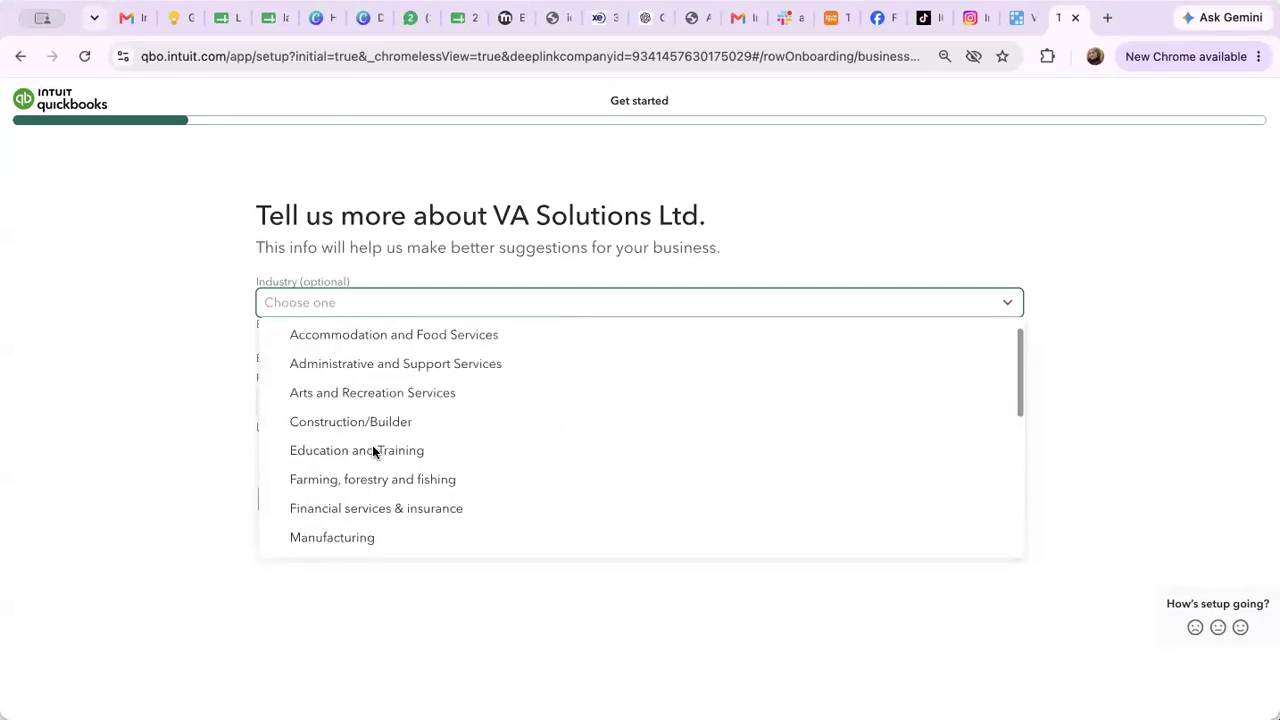
click(373, 452)
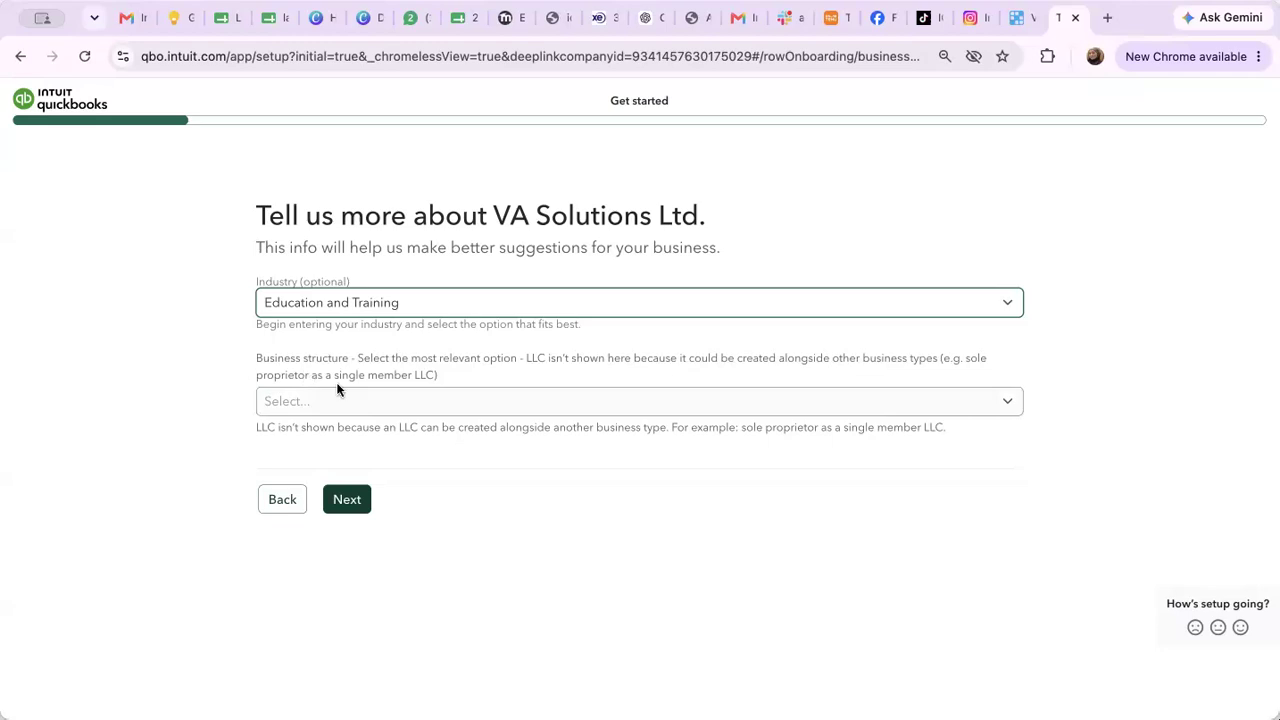
Set the business structure to Sole trader and continue
click(347, 432)
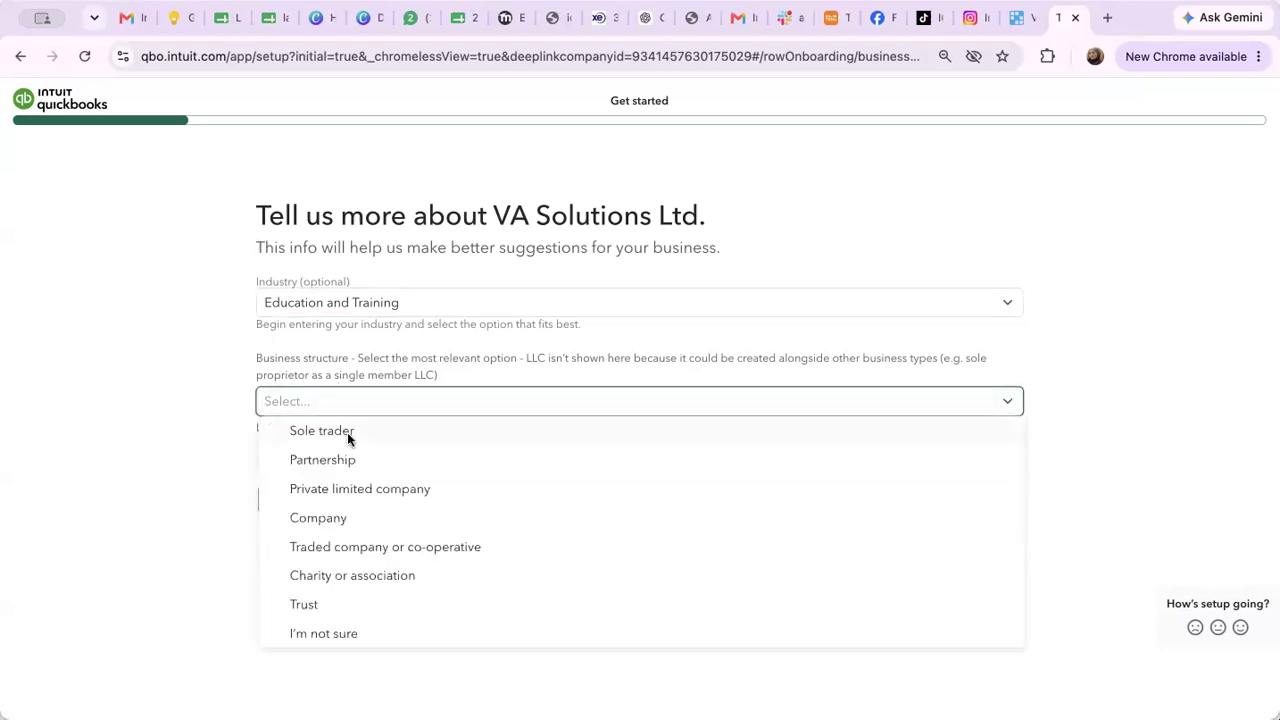
click(347, 432)
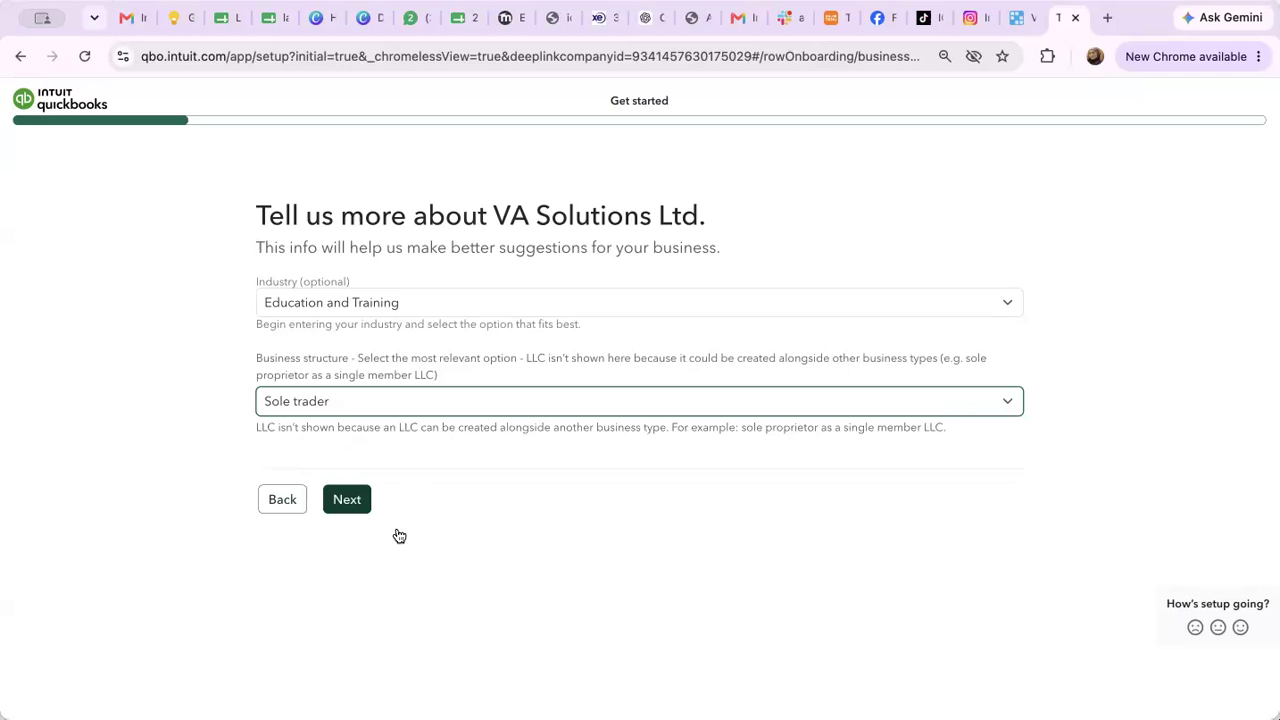
click(357, 505)
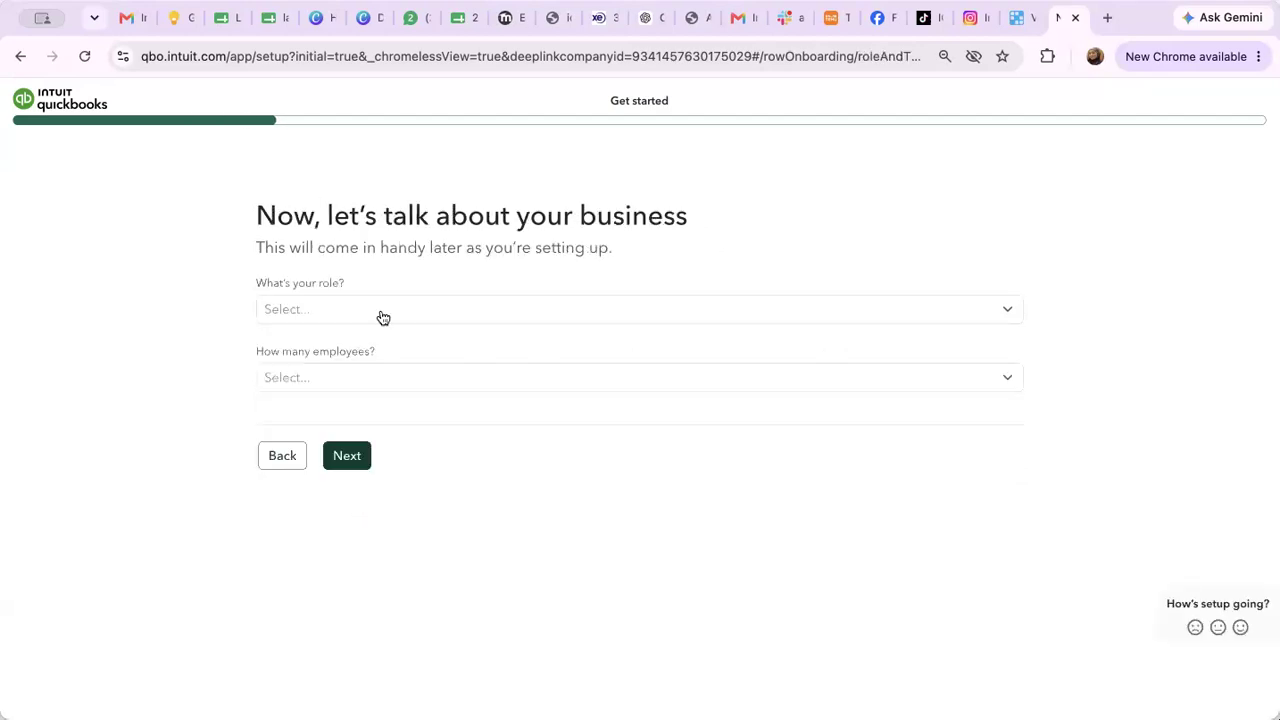
Choose Owner or partner as the role and Just the owner(s) for employees, then continue
click(362, 316)
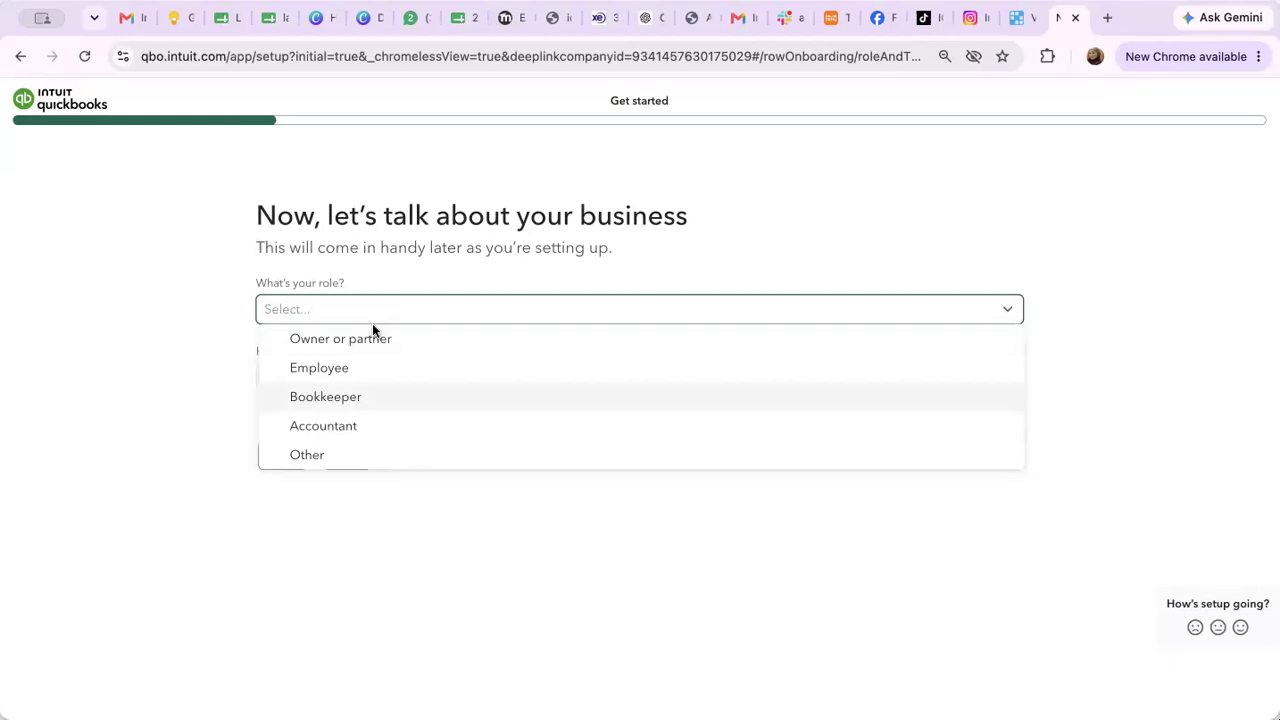
click(349, 339)
click(316, 380)
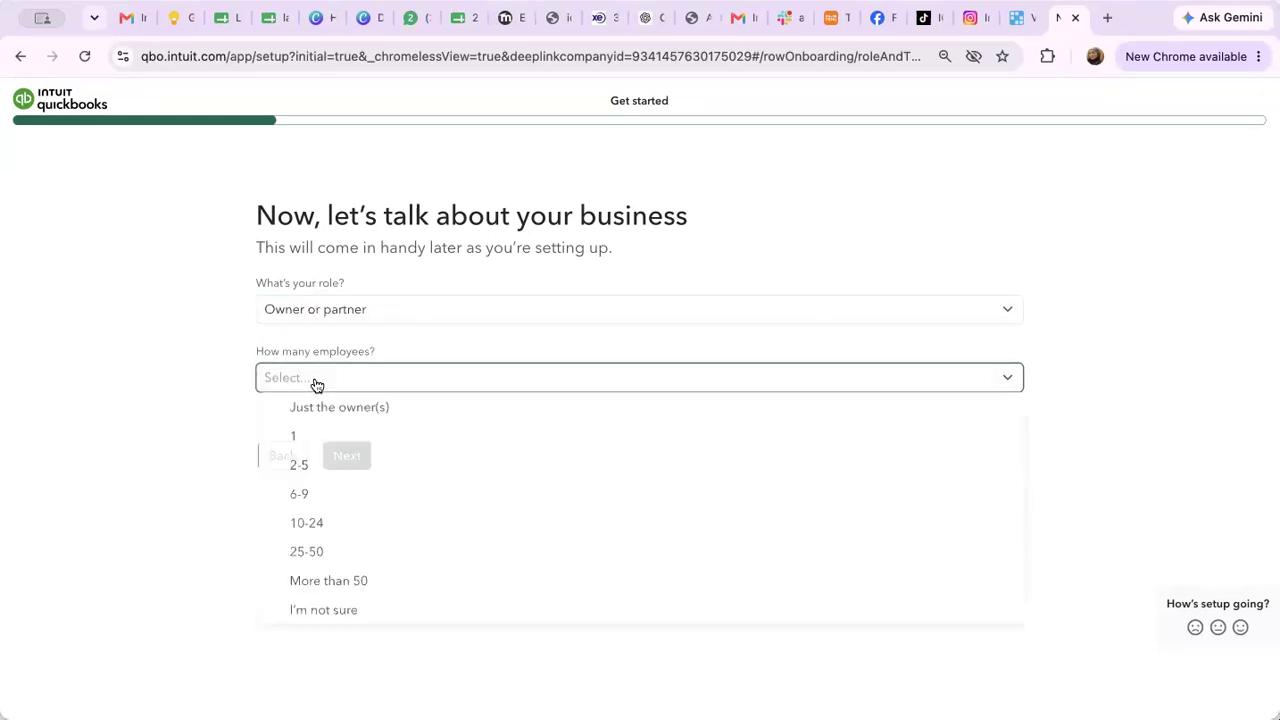
click(324, 405)
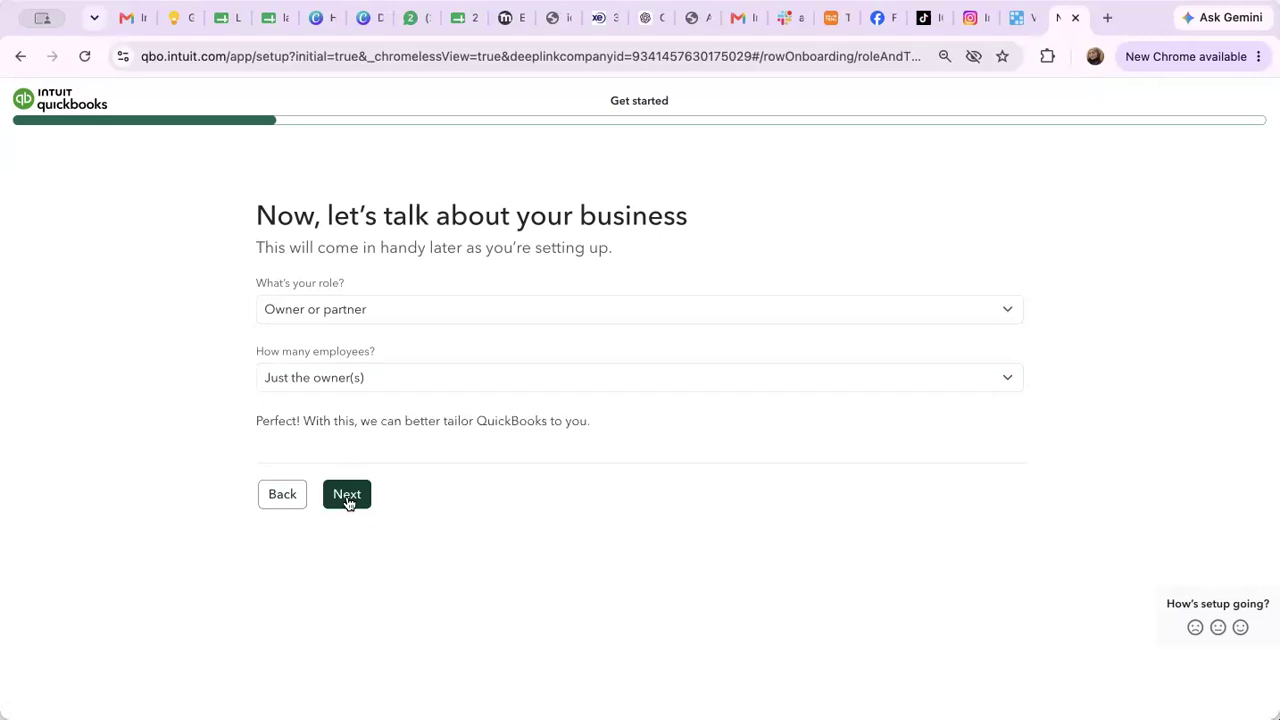
click(347, 497)
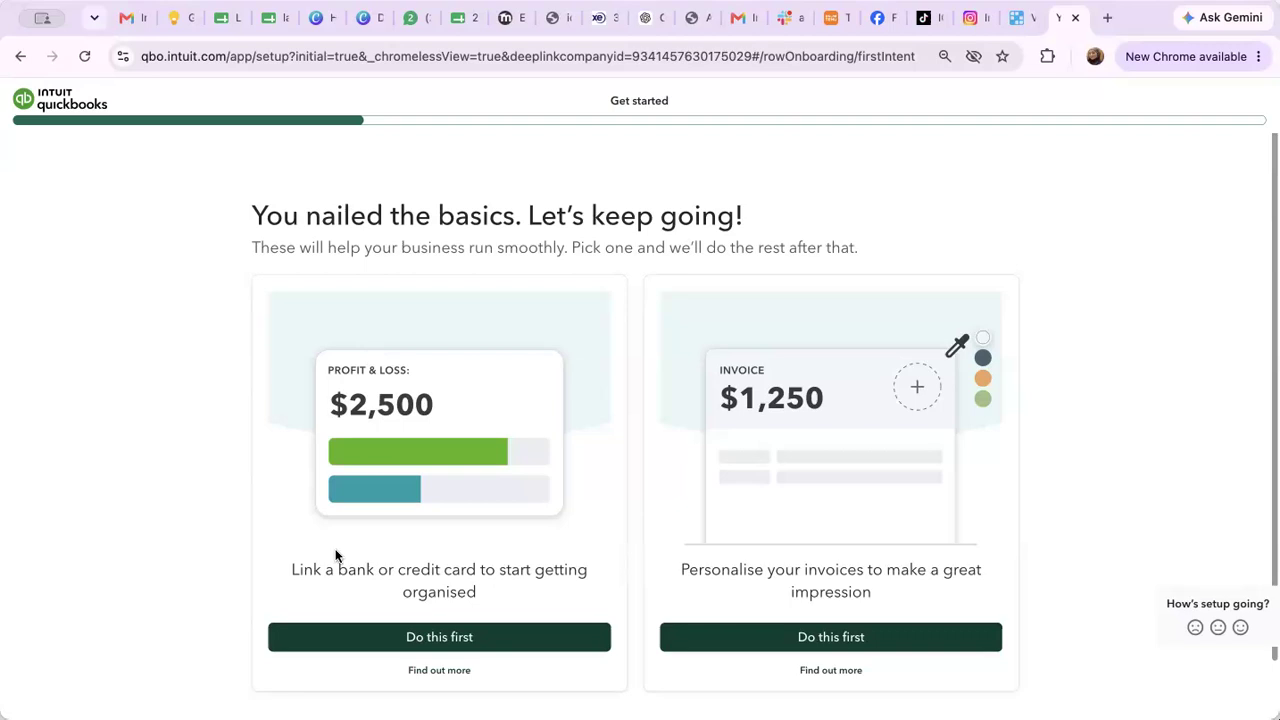
Review the bank-linking details, then pick Link a bank or credit card as the first task
scroll(335, 556, down, 1)
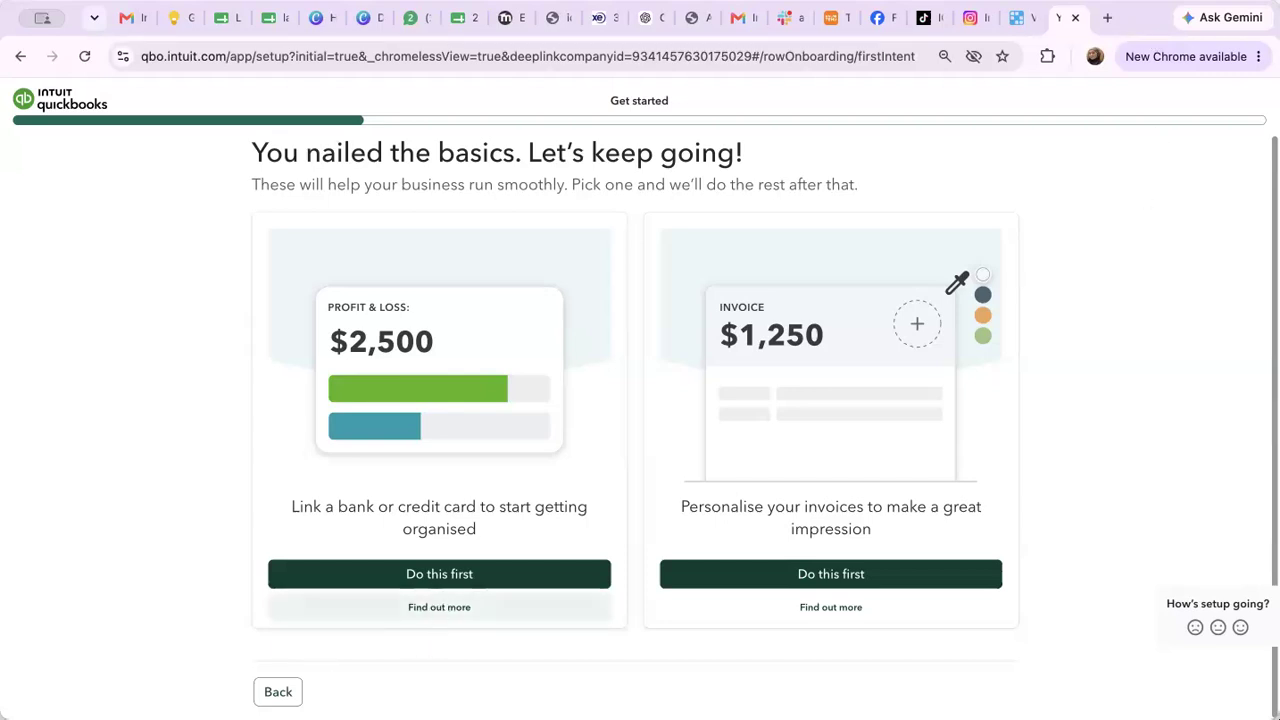
click(448, 608)
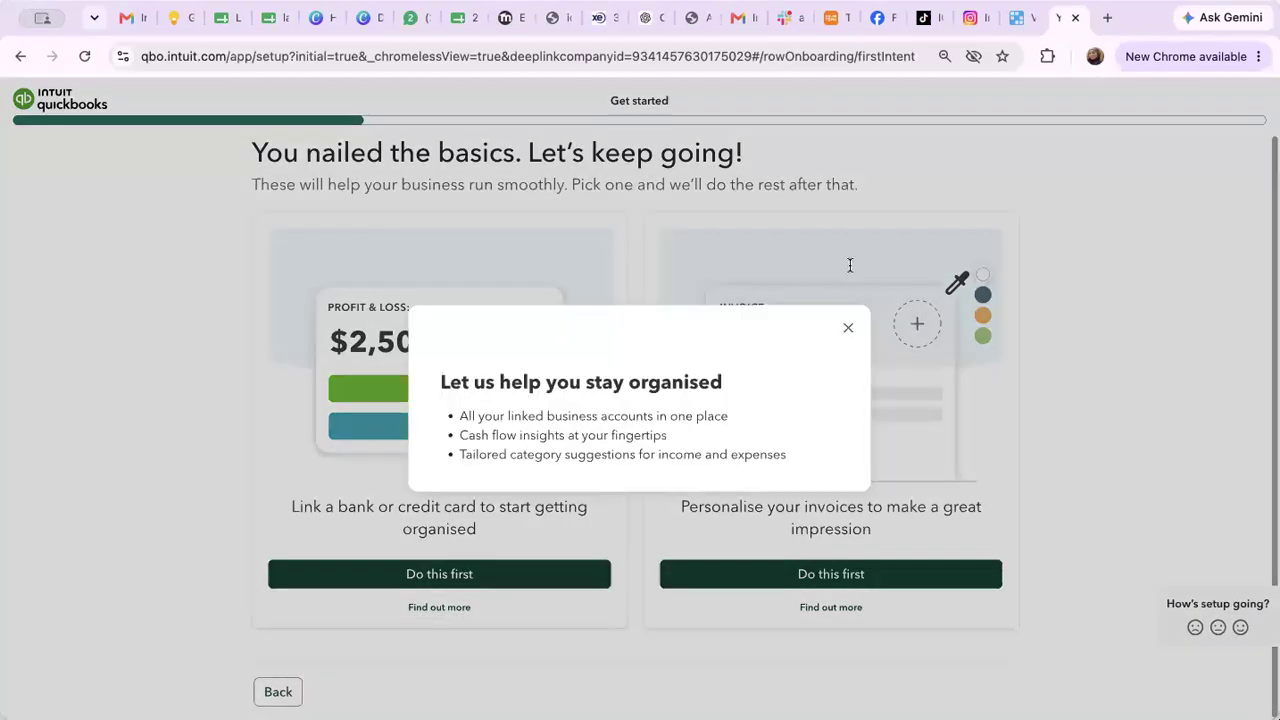
click(848, 328)
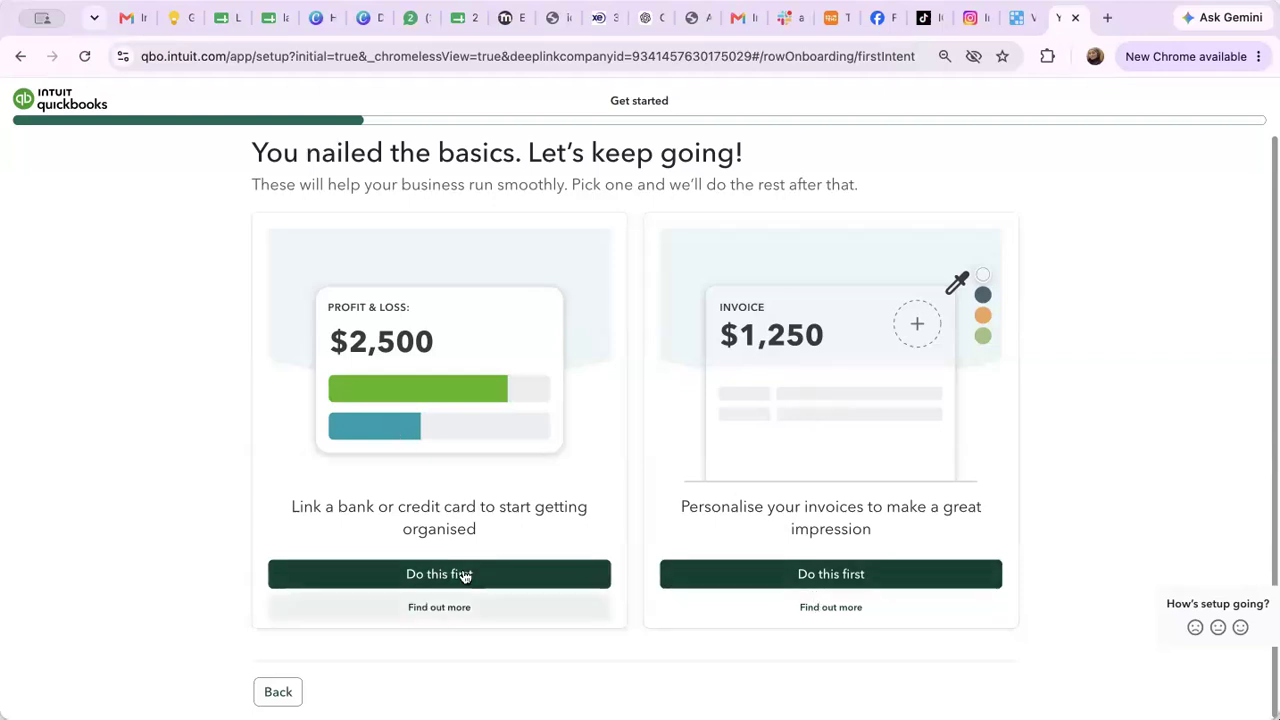
click(465, 574)
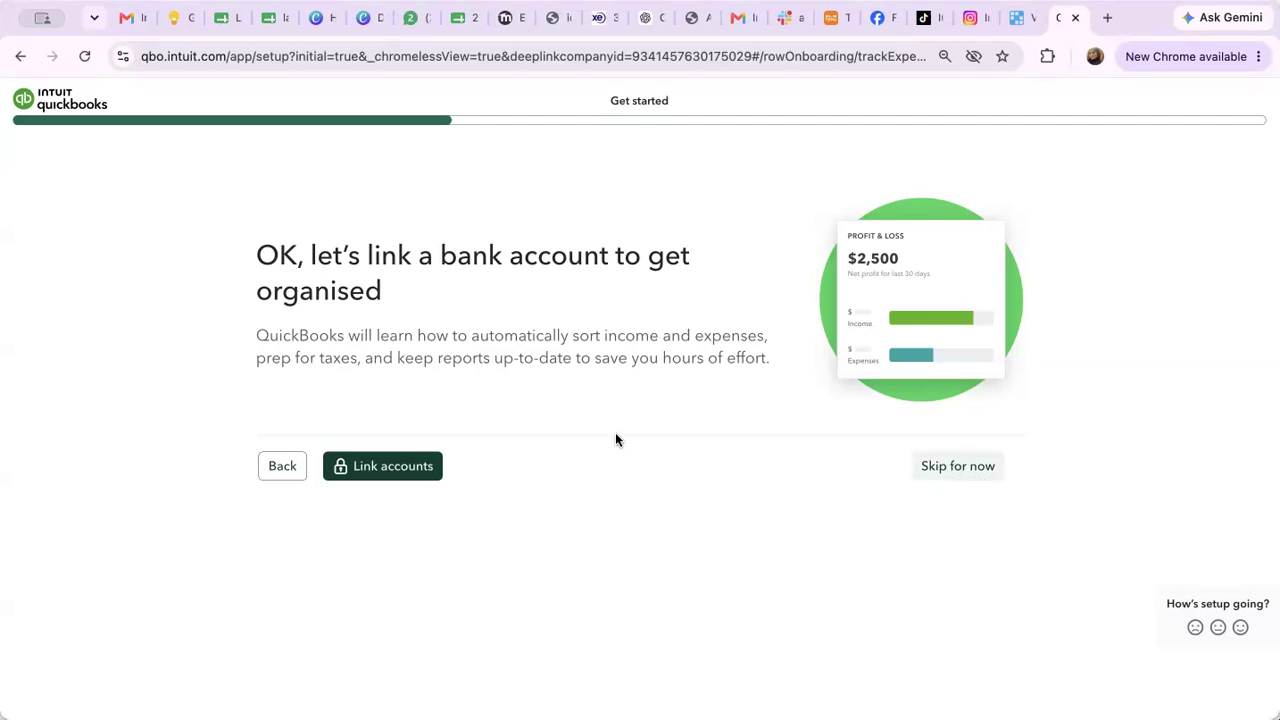
Skip the bank-linking, receipt-scanning and invoice-personalisation pages
click(958, 470)
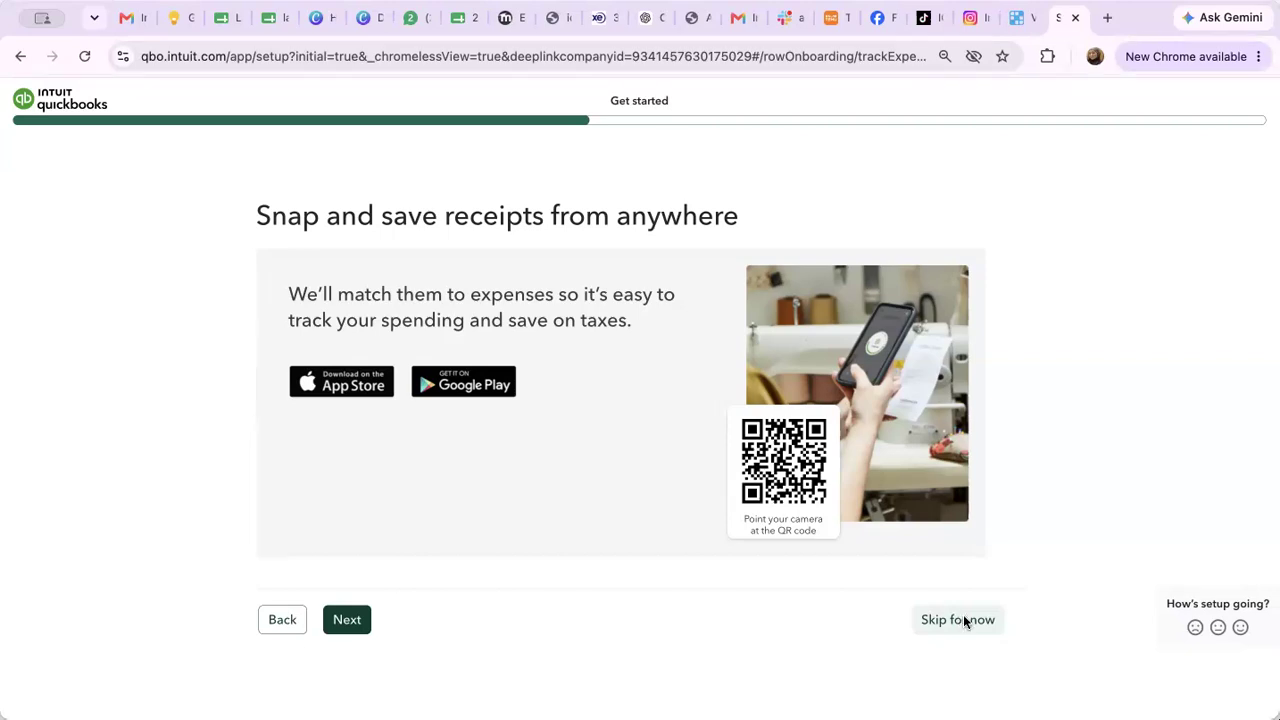
click(965, 621)
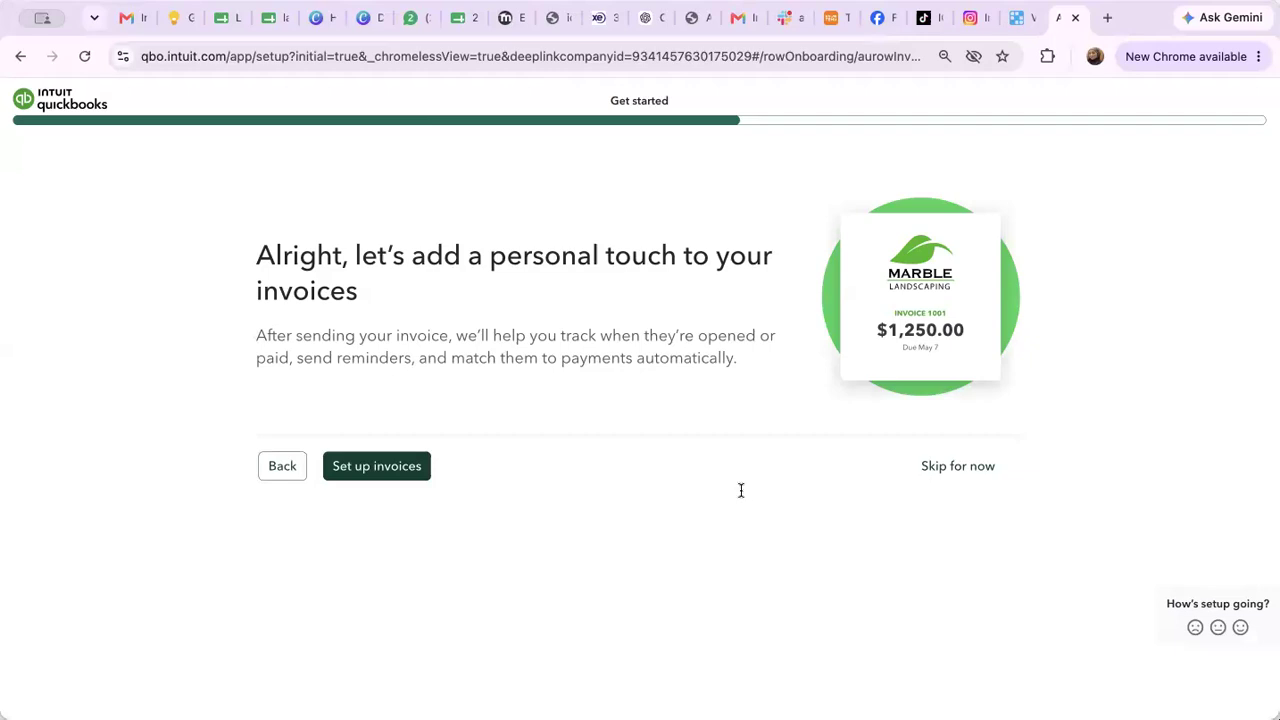
click(972, 470)
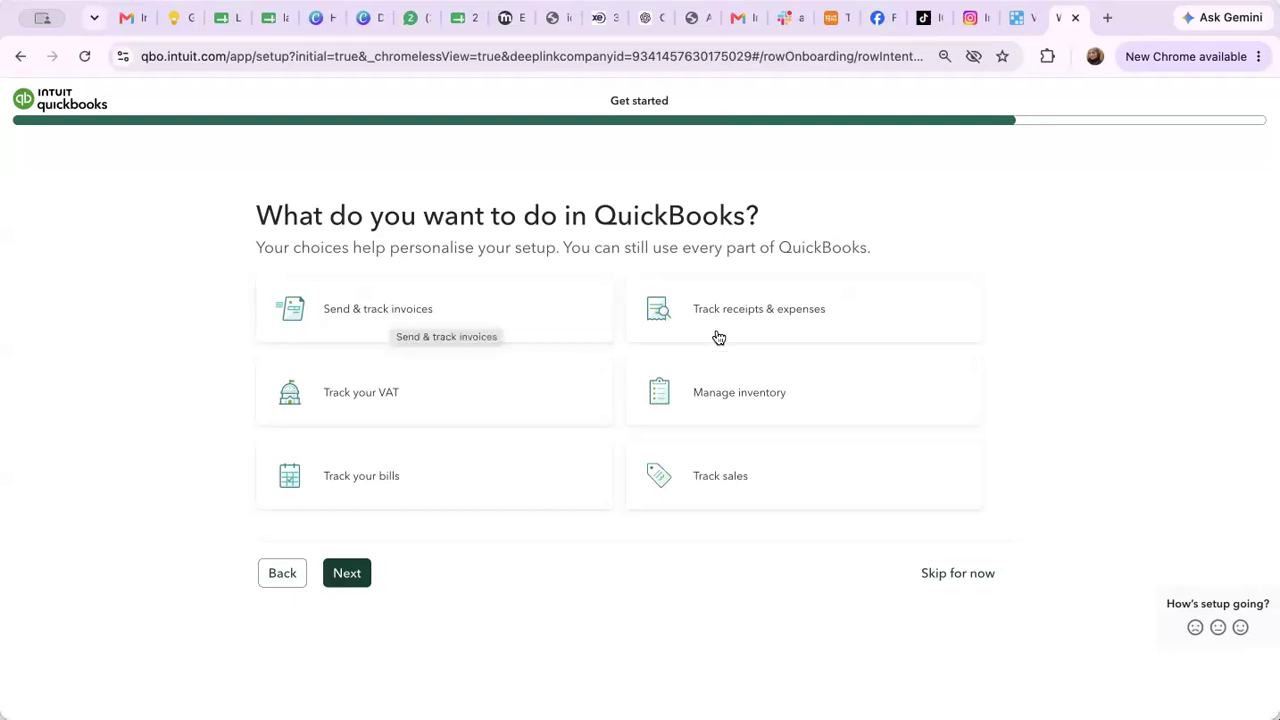
Select the invoices, VAT, bills, sales, inventory and receipts goals and submit them
click(417, 296)
click(426, 406)
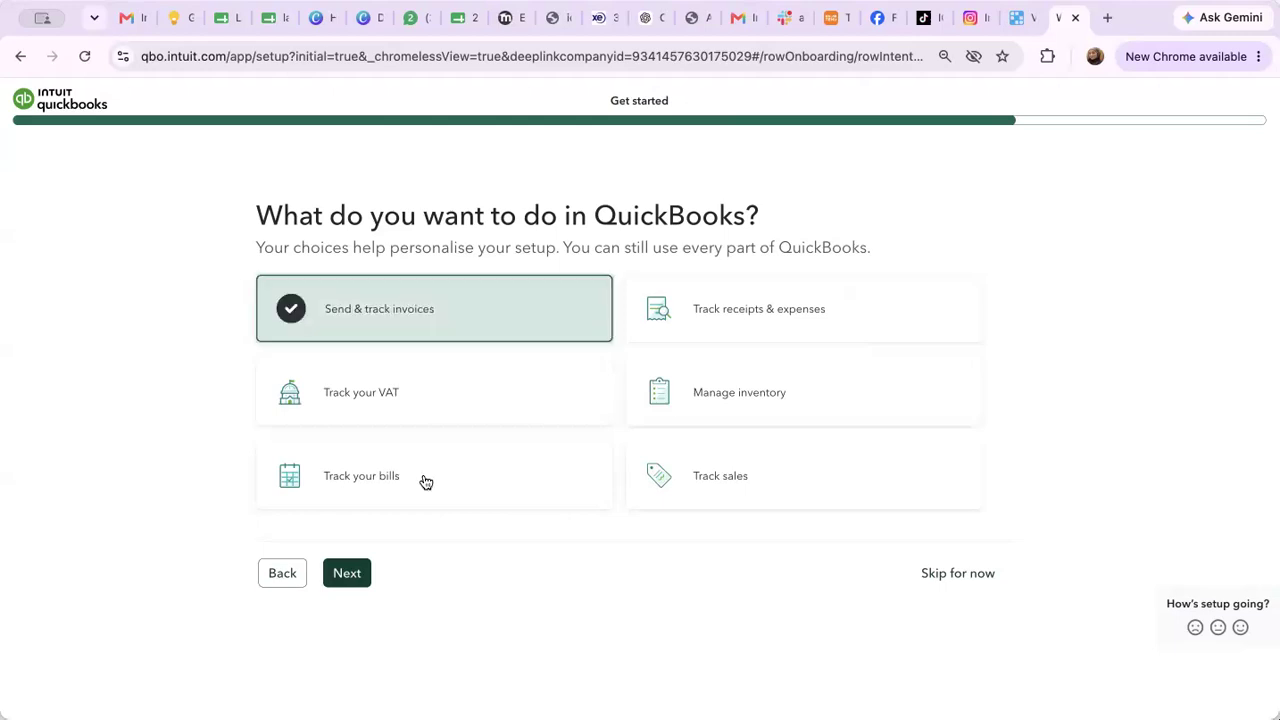
click(426, 483)
click(720, 476)
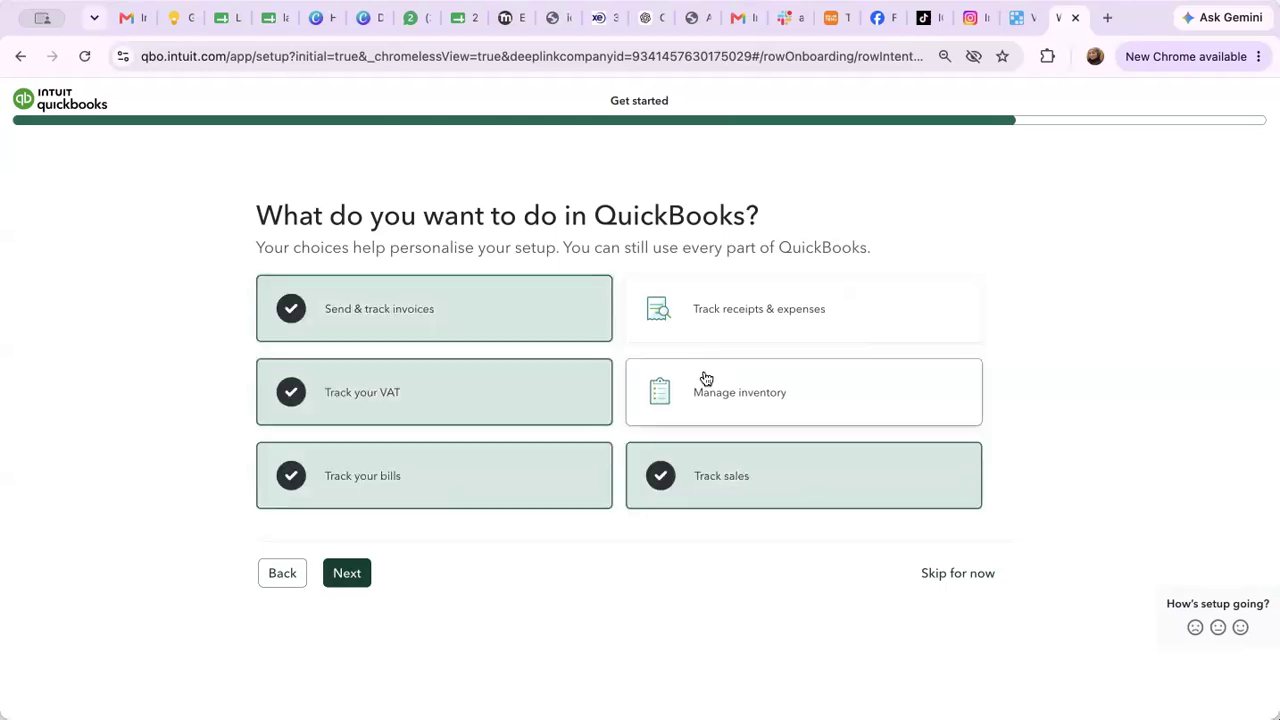
click(704, 380)
click(704, 322)
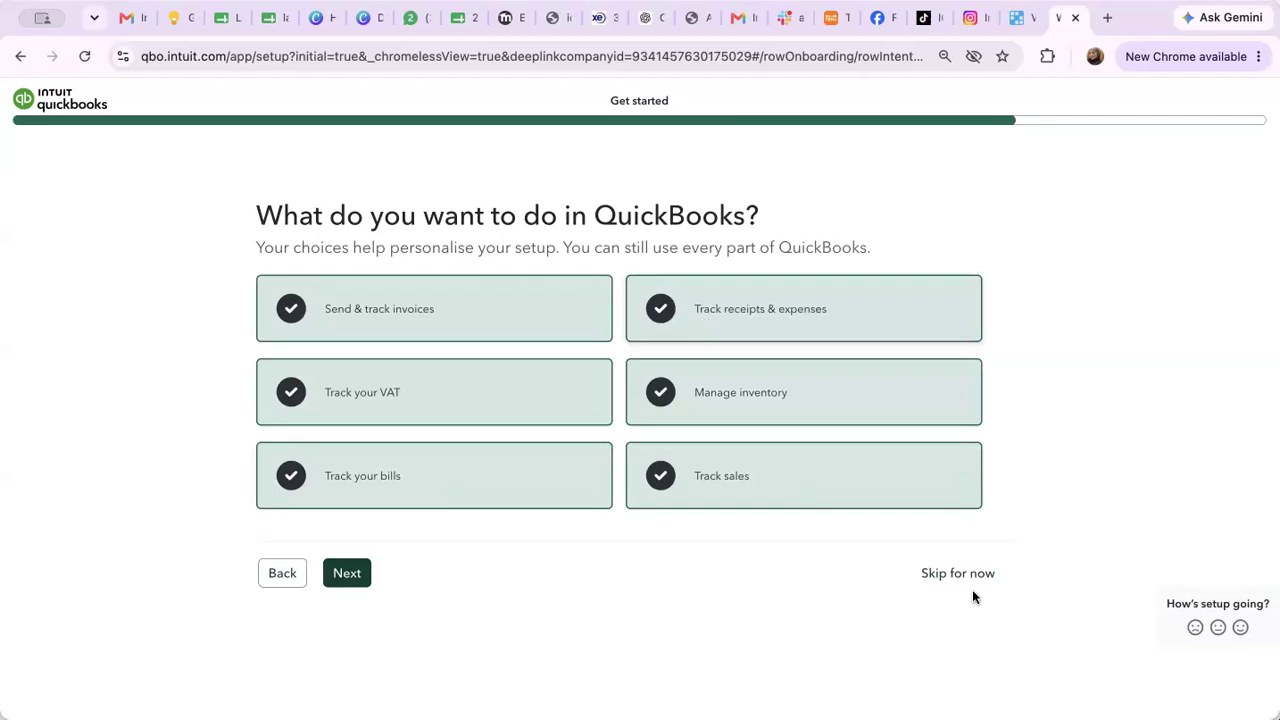
click(948, 579)
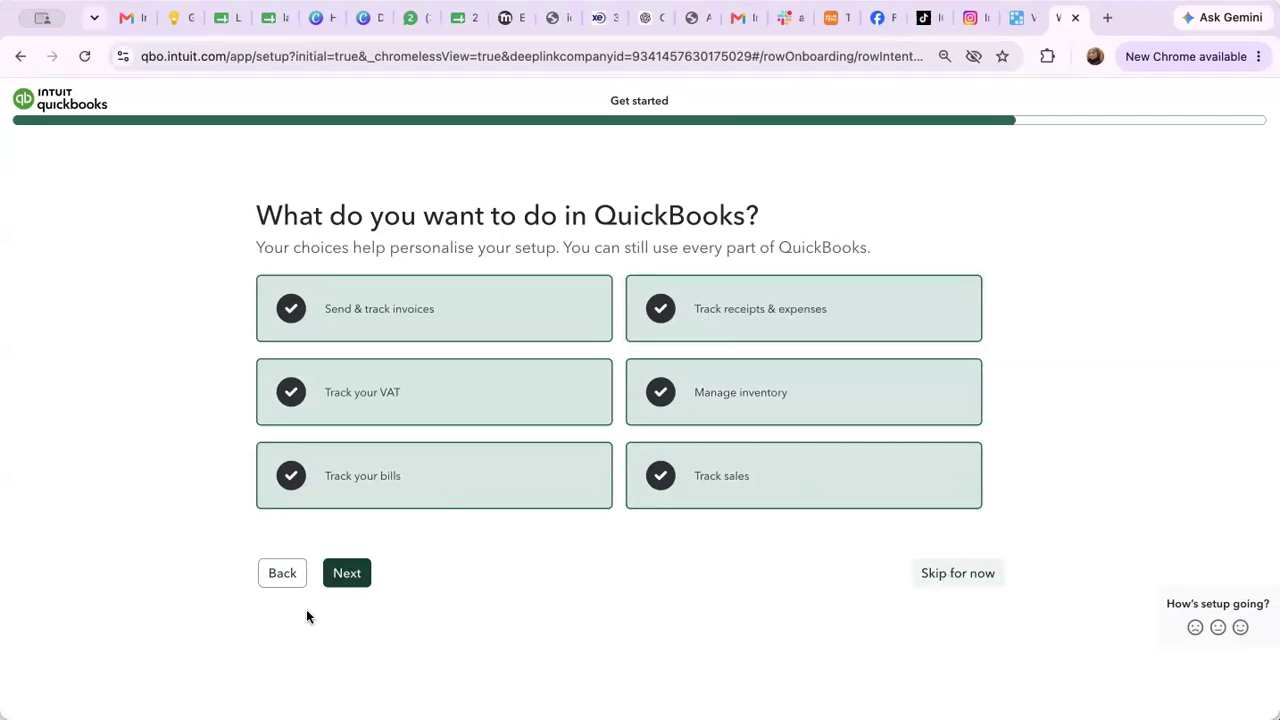
click(350, 575)
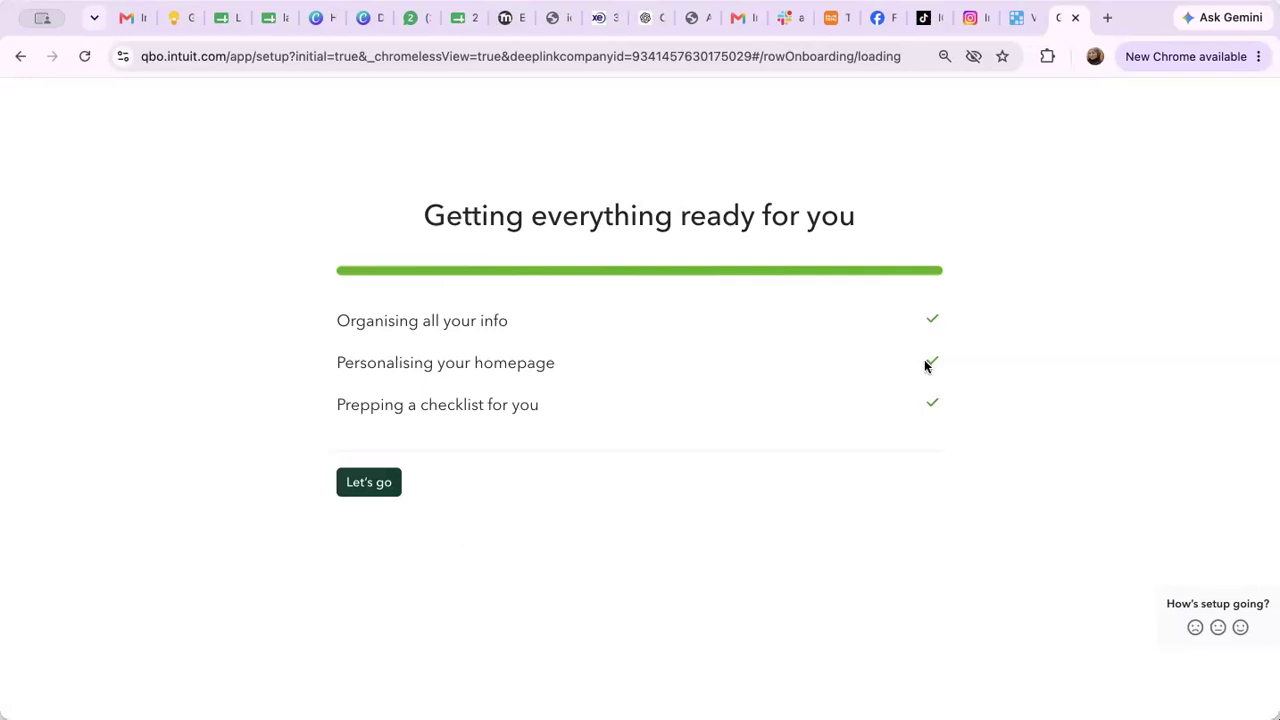
Finish the QuickBooks Online setup so the VA Solutions Ltd. dashboard loads
click(362, 483)
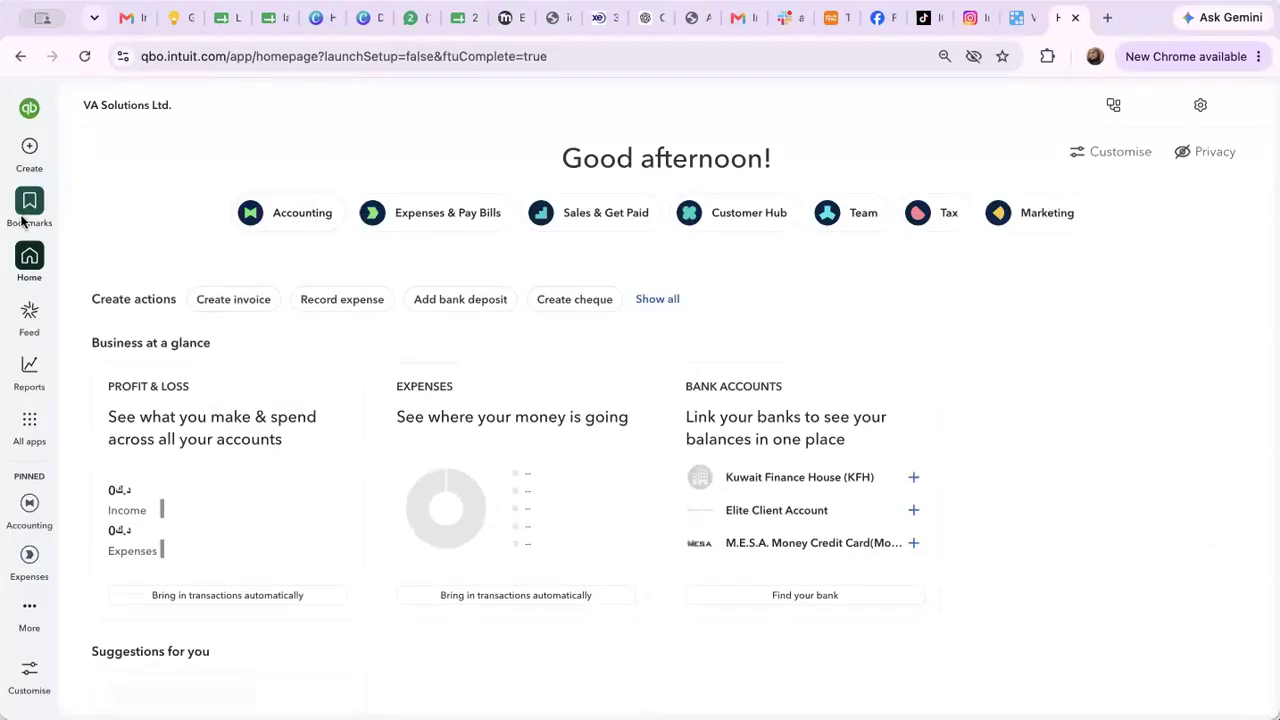
Scroll through the dashboard's Business at a glance cards
scroll(22, 219, up, 5)
scroll(22, 219, left, 2)
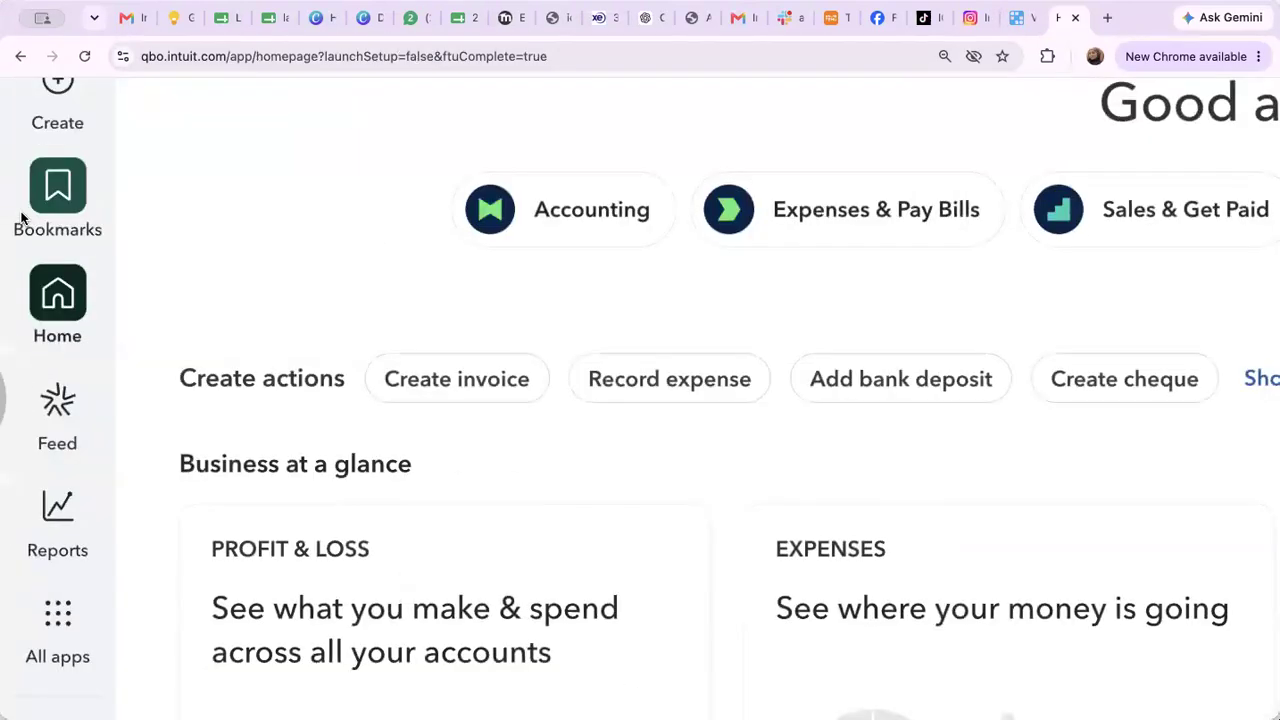
scroll(22, 219, up, 3)
scroll(22, 219, down, 10)
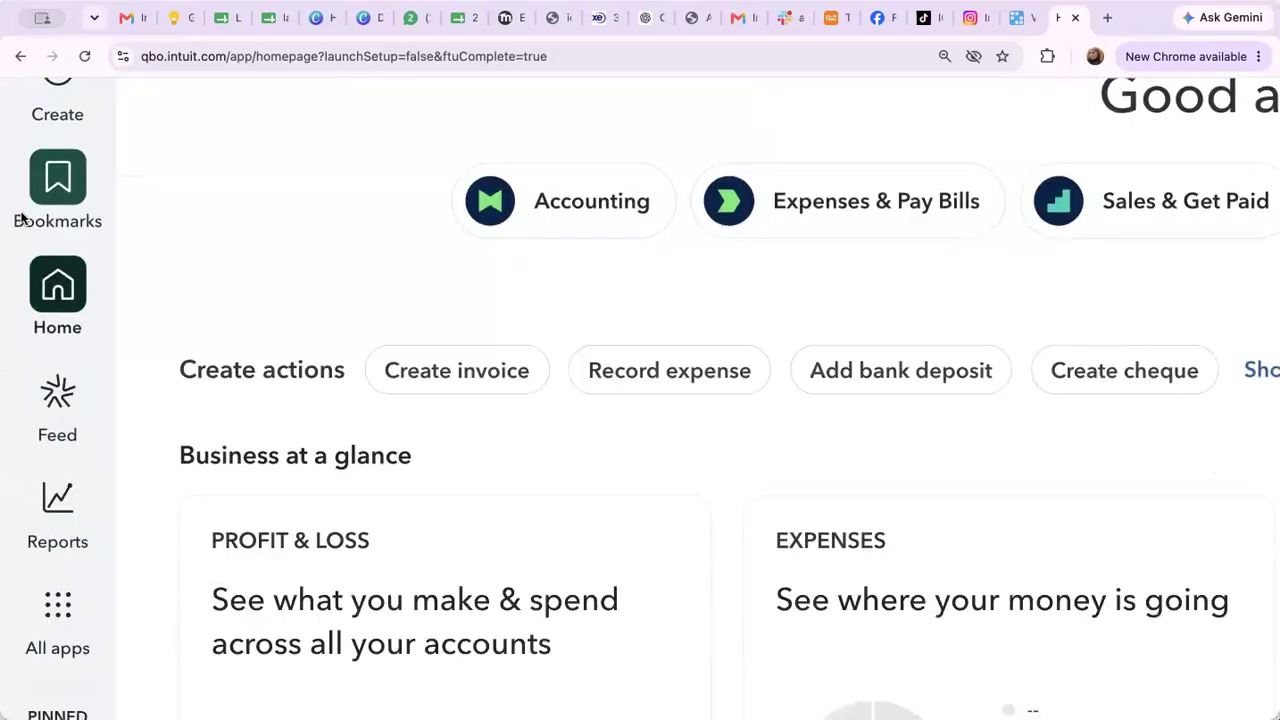
scroll(22, 219, up, 4)
scroll(22, 219, down, 5)
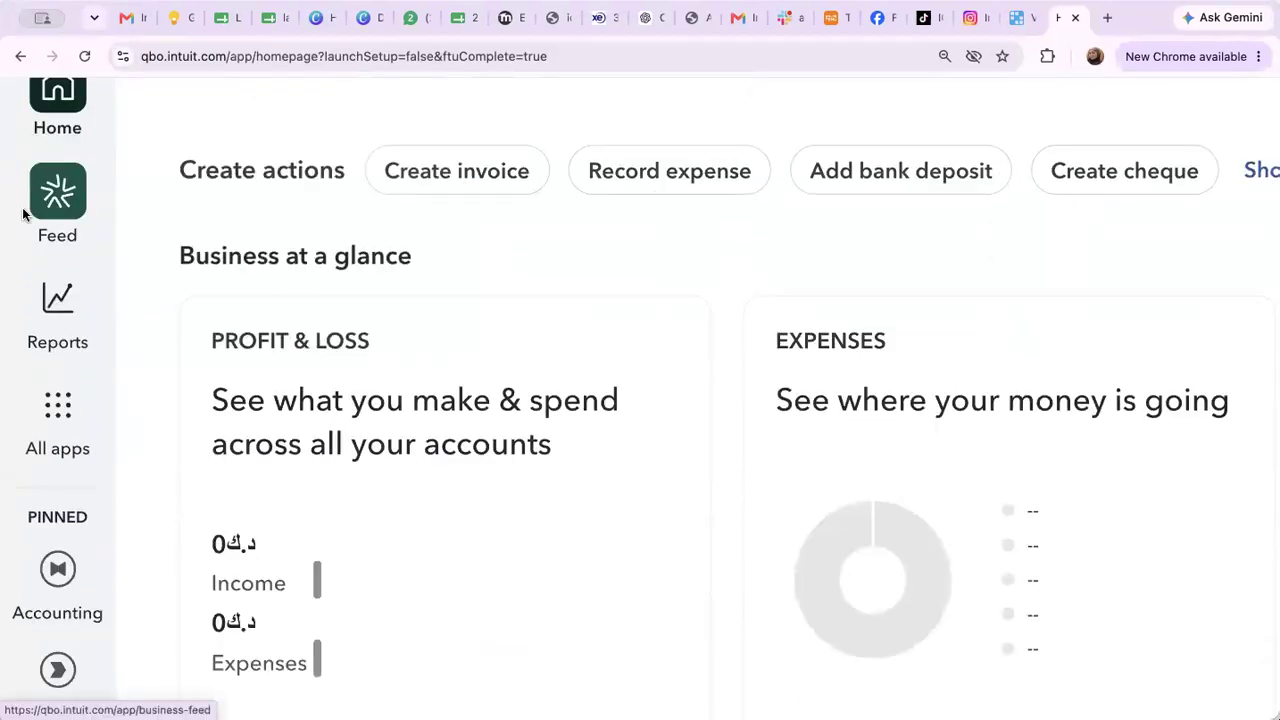
scroll(22, 214, down, 1)
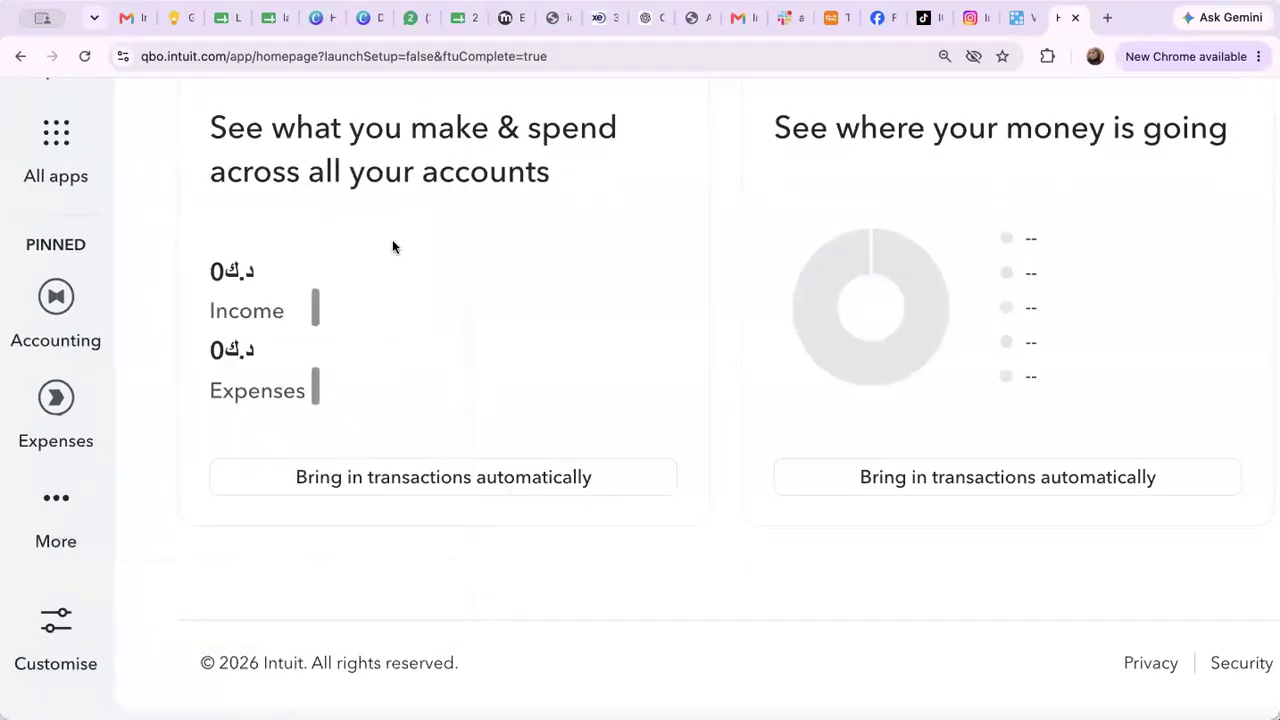
scroll(492, 484, down, 1)
scroll(492, 484, down, 5)
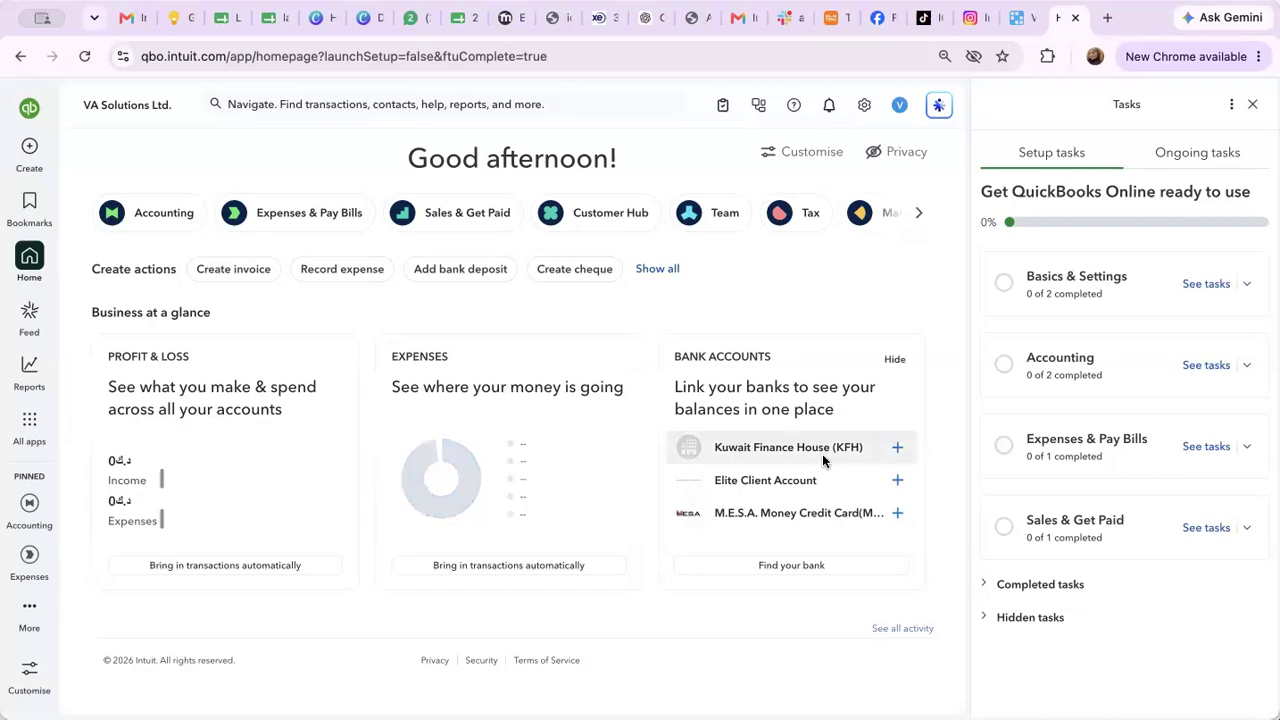
Switch to the 'VA CH9 - Financial Management.pdf' course notes in Google Drive
mouse_move(29, 503)
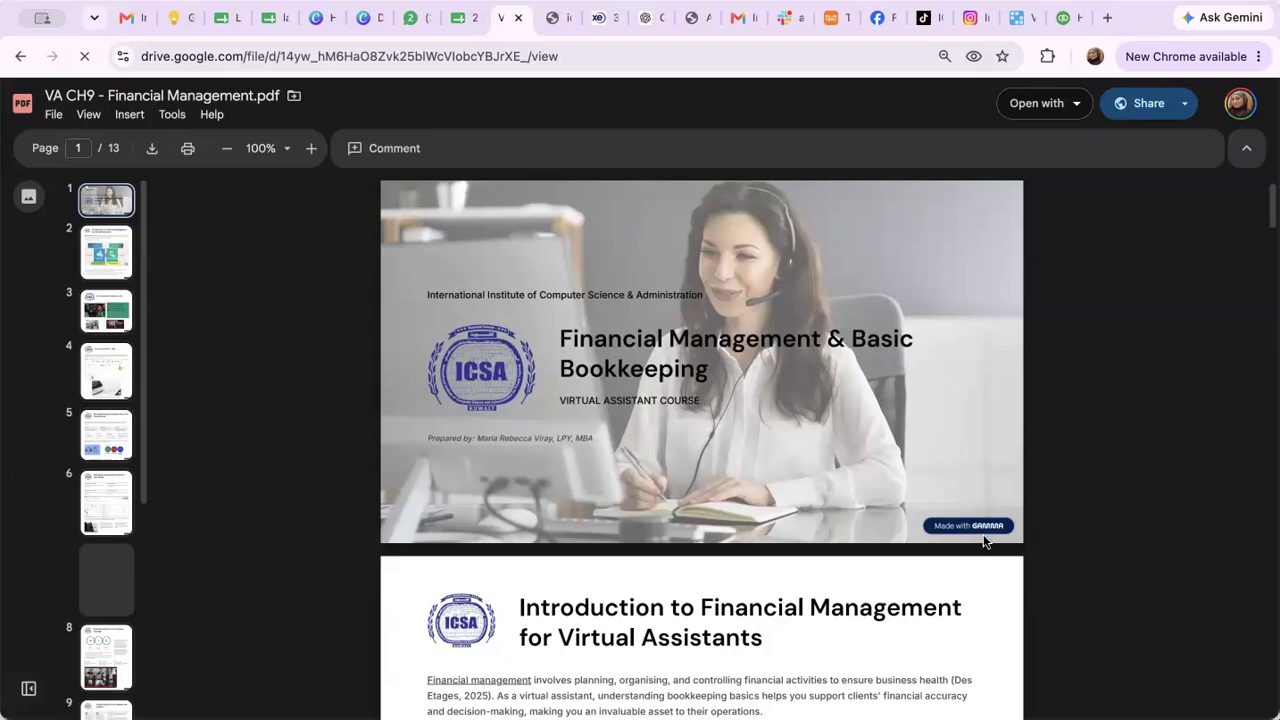
Read through the Financial Management course slides, then return to the QuickBooks dashboard
scroll(983, 541, up, 5)
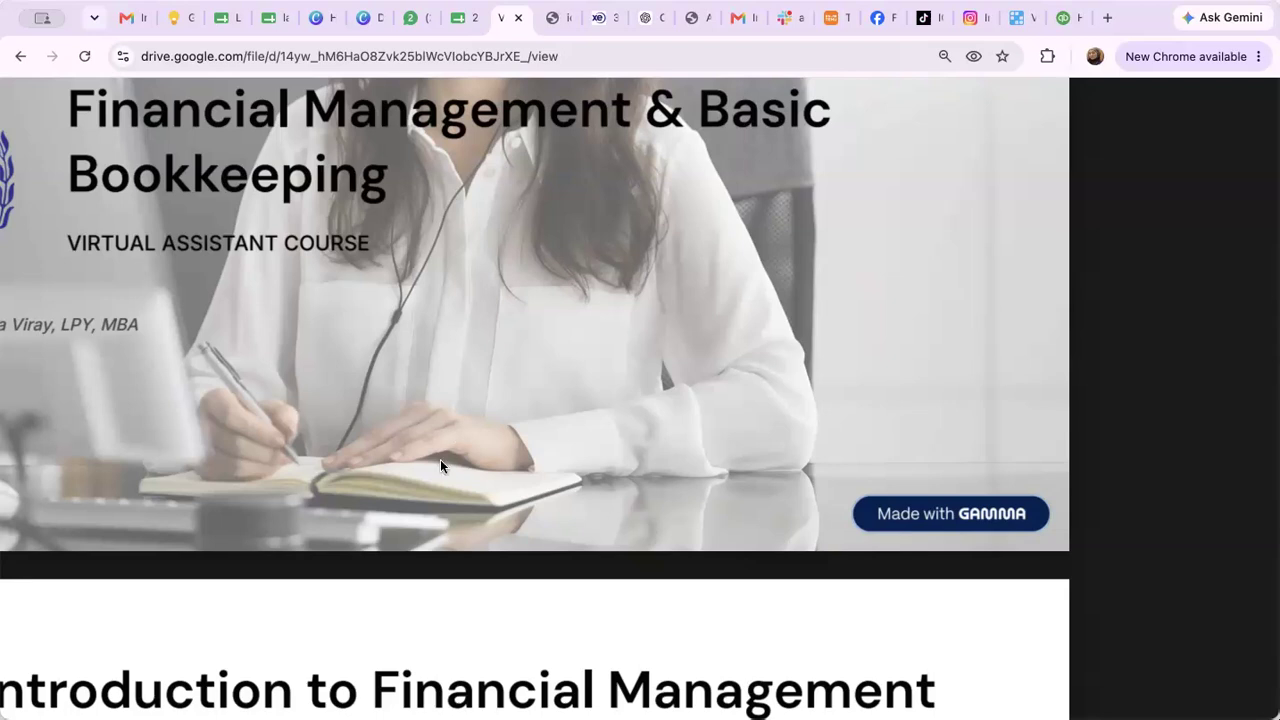
scroll(440, 460, down, 5)
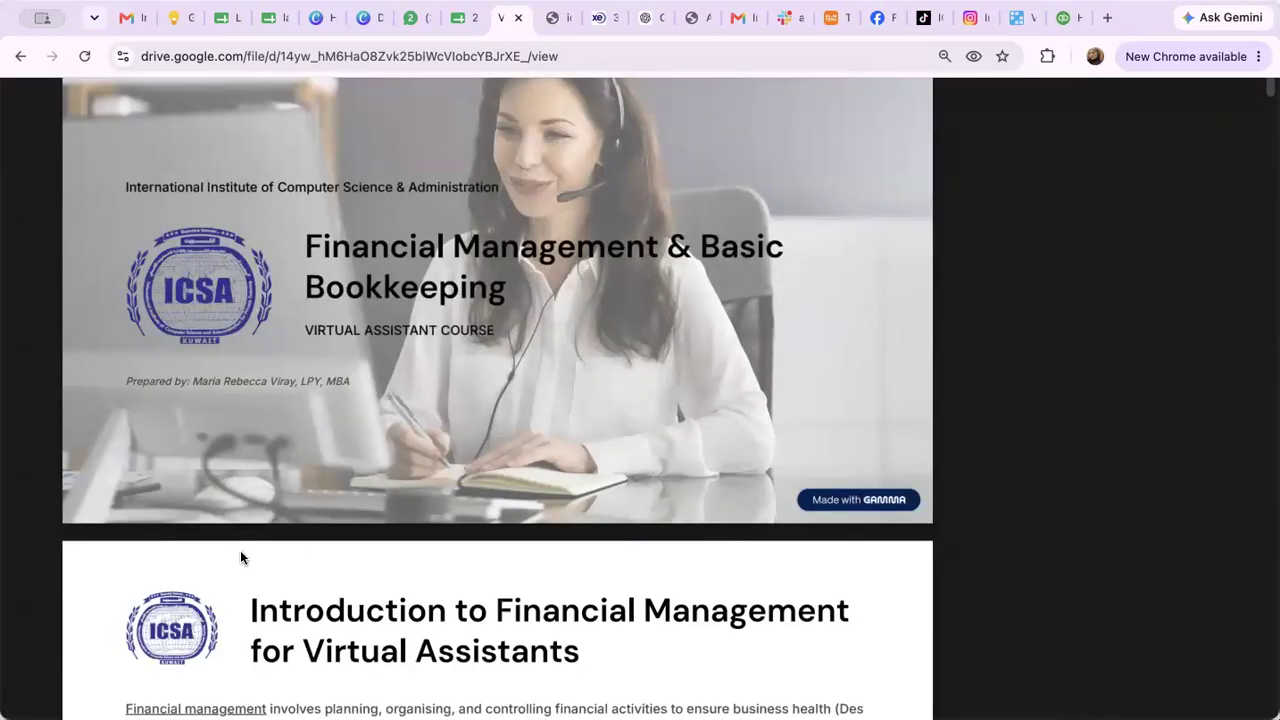
scroll(240, 557, left, 3)
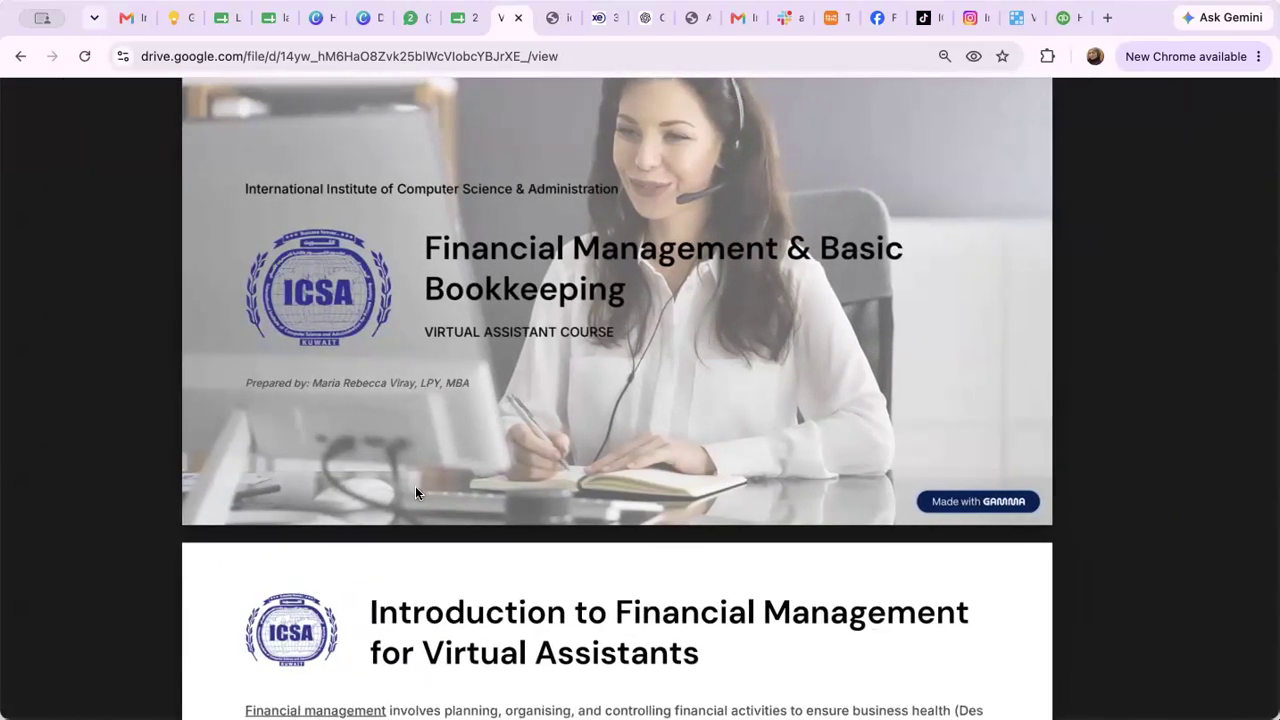
scroll(415, 486, up, 3)
scroll(415, 490, down, 10)
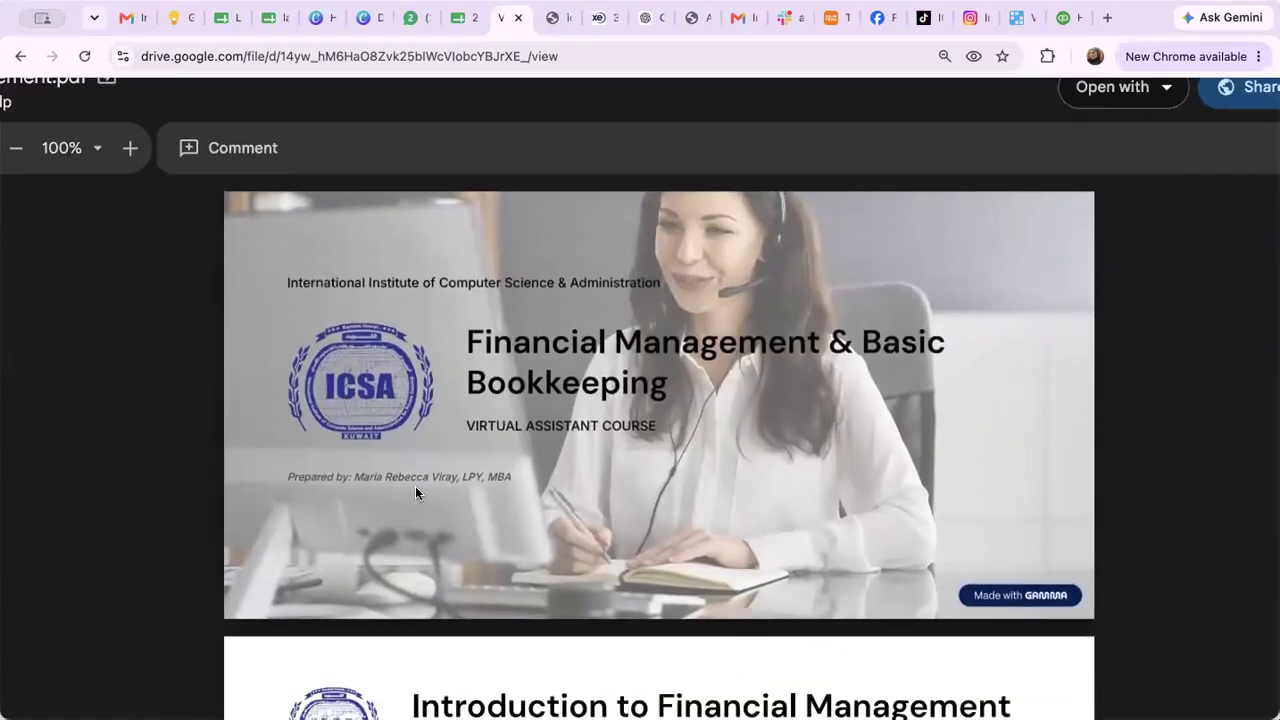
scroll(415, 490, left, 3)
scroll(415, 515, up, 2)
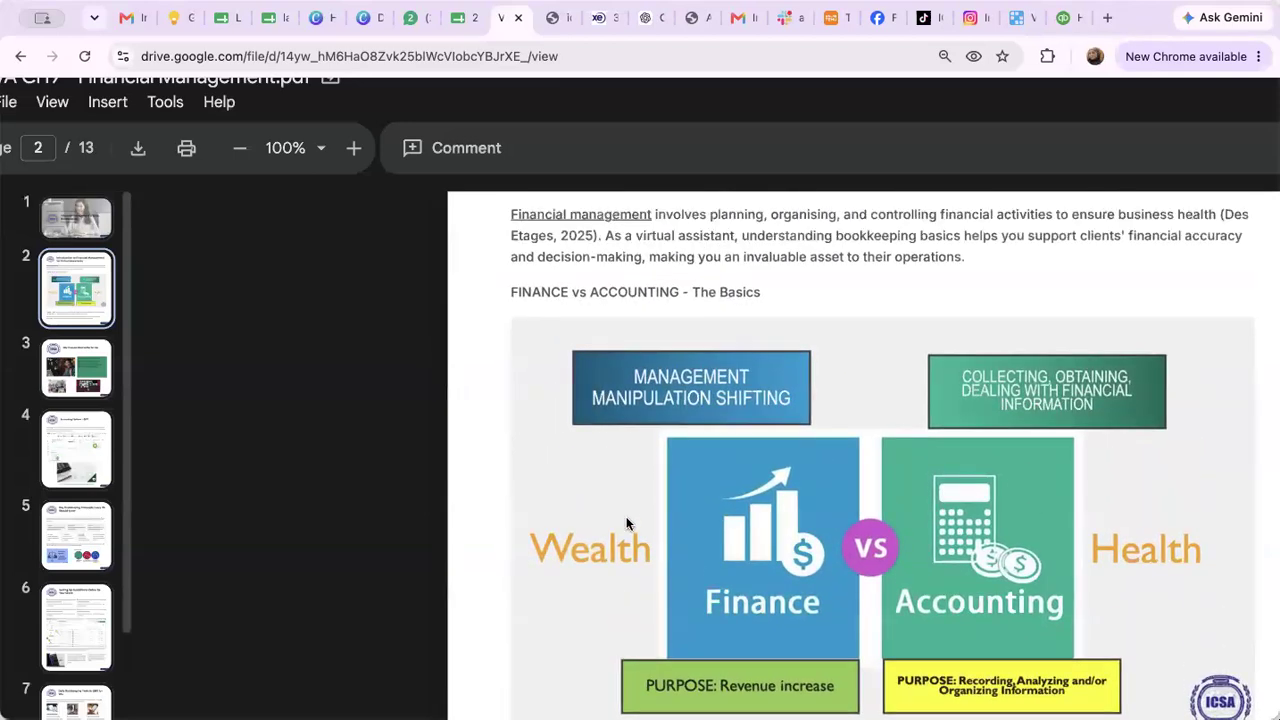
scroll(626, 516, right, 3)
scroll(626, 518, left, 2)
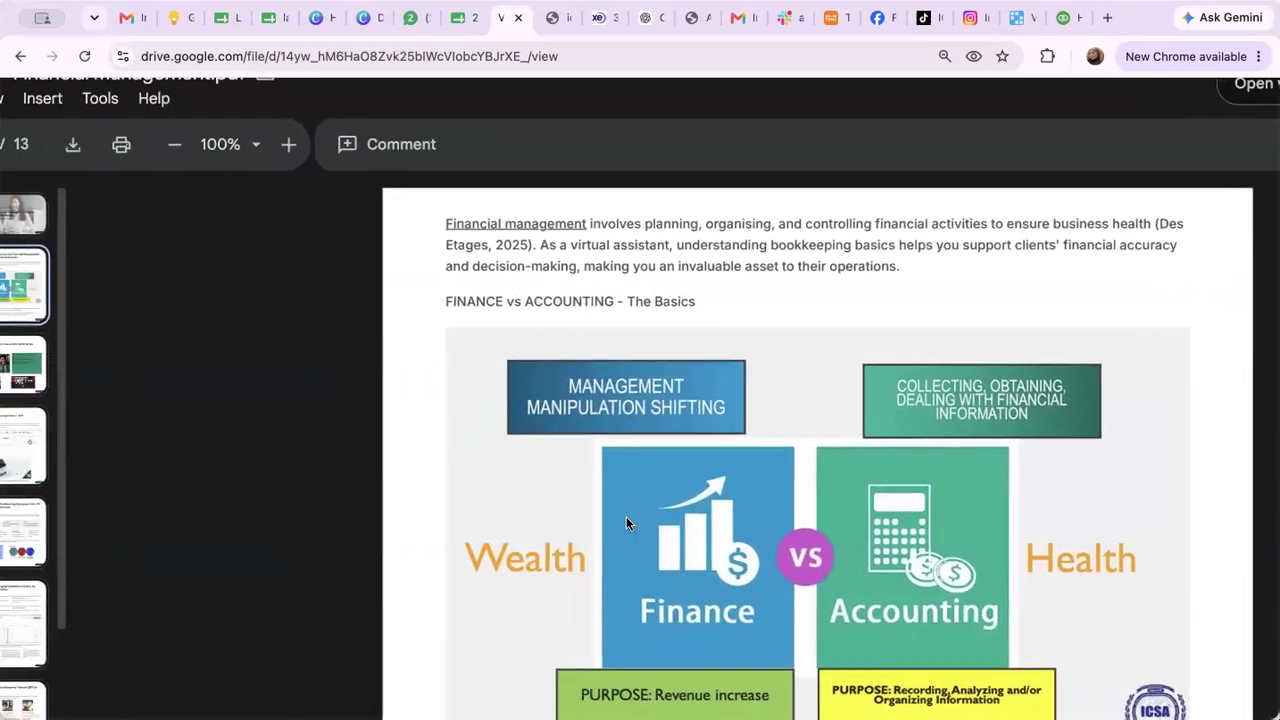
scroll(626, 518, down, 10)
scroll(626, 518, left, 2)
scroll(626, 520, down, 4)
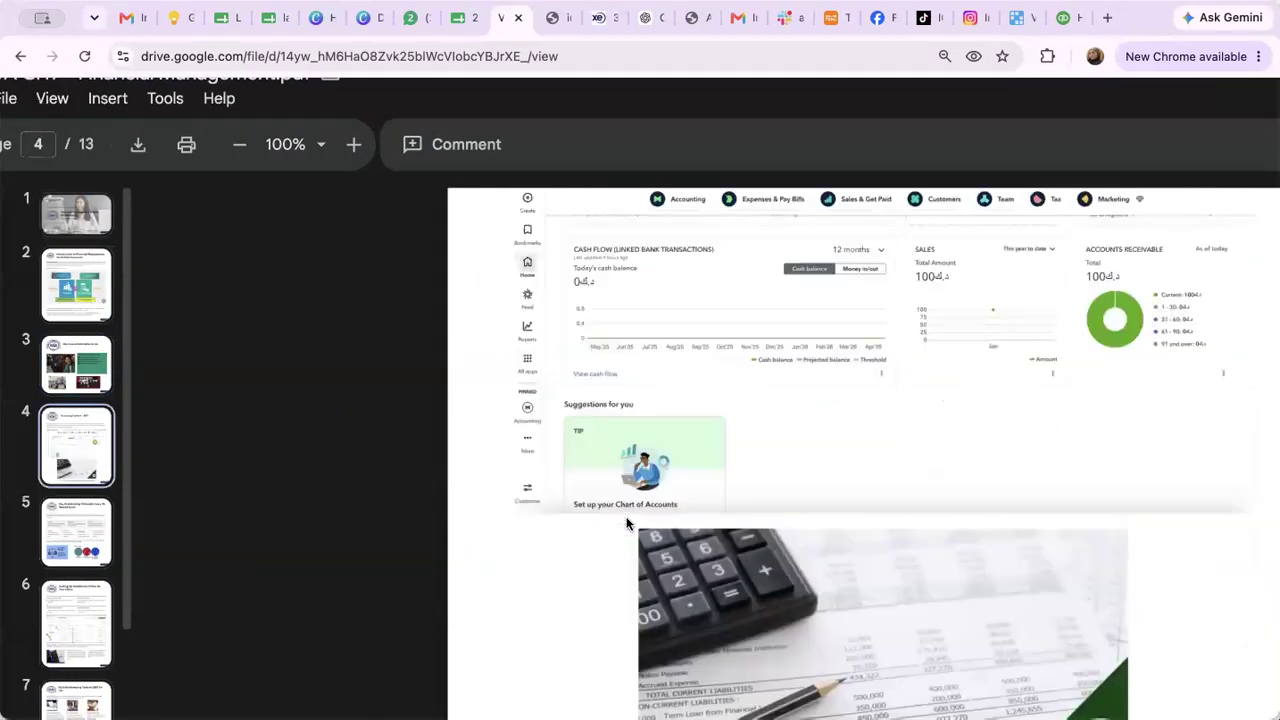
scroll(627, 522, down, 1)
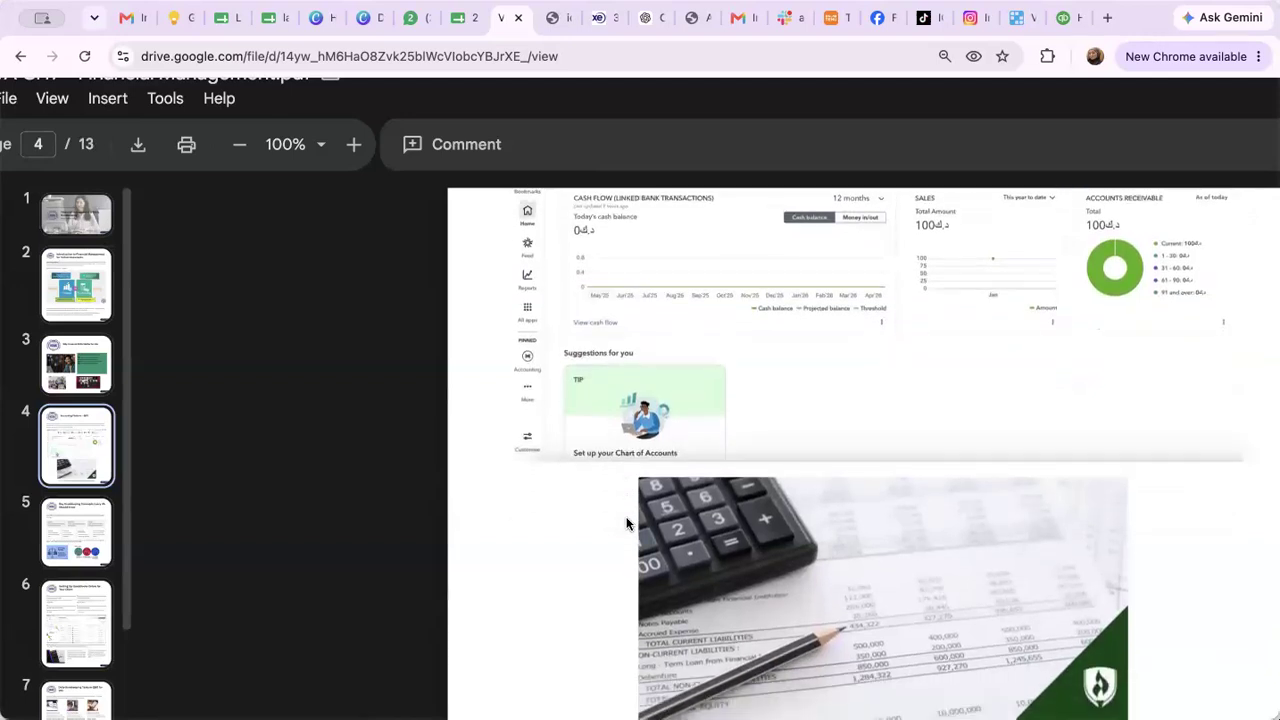
scroll(627, 522, up, 3)
scroll(627, 522, down, 1)
scroll(627, 520, up, 3)
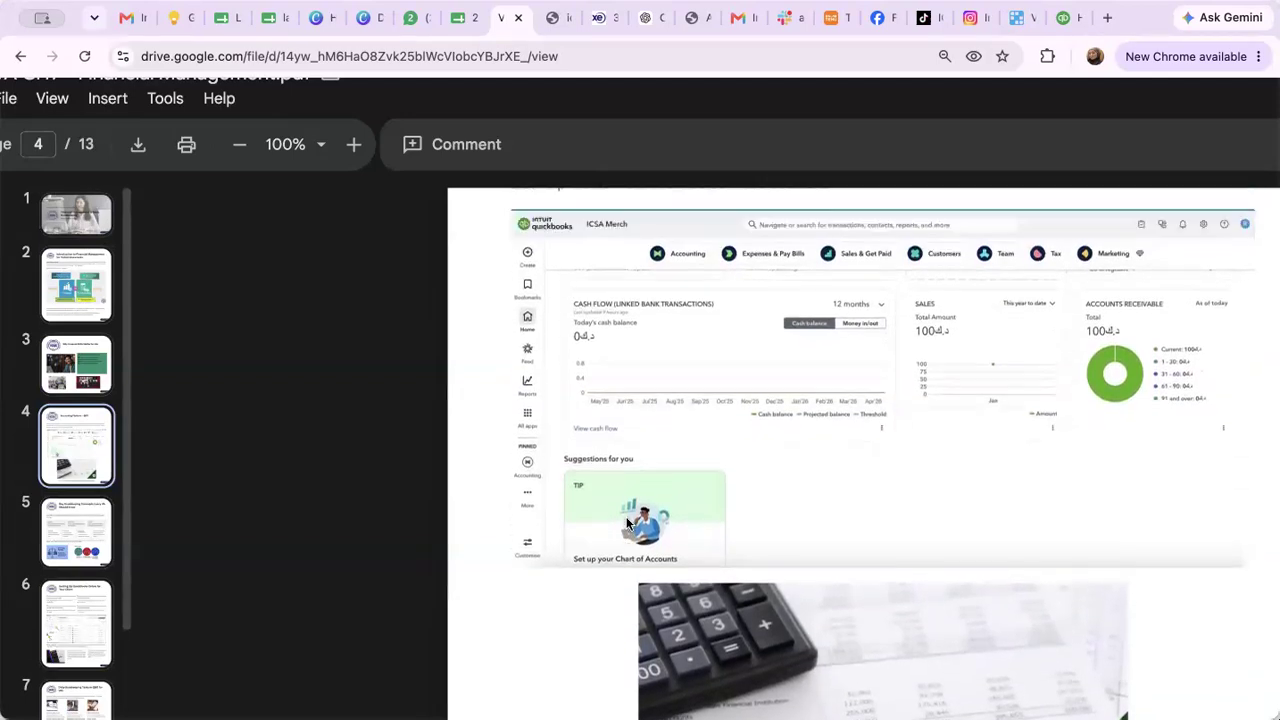
scroll(627, 521, down, 4)
scroll(627, 521, down, 12)
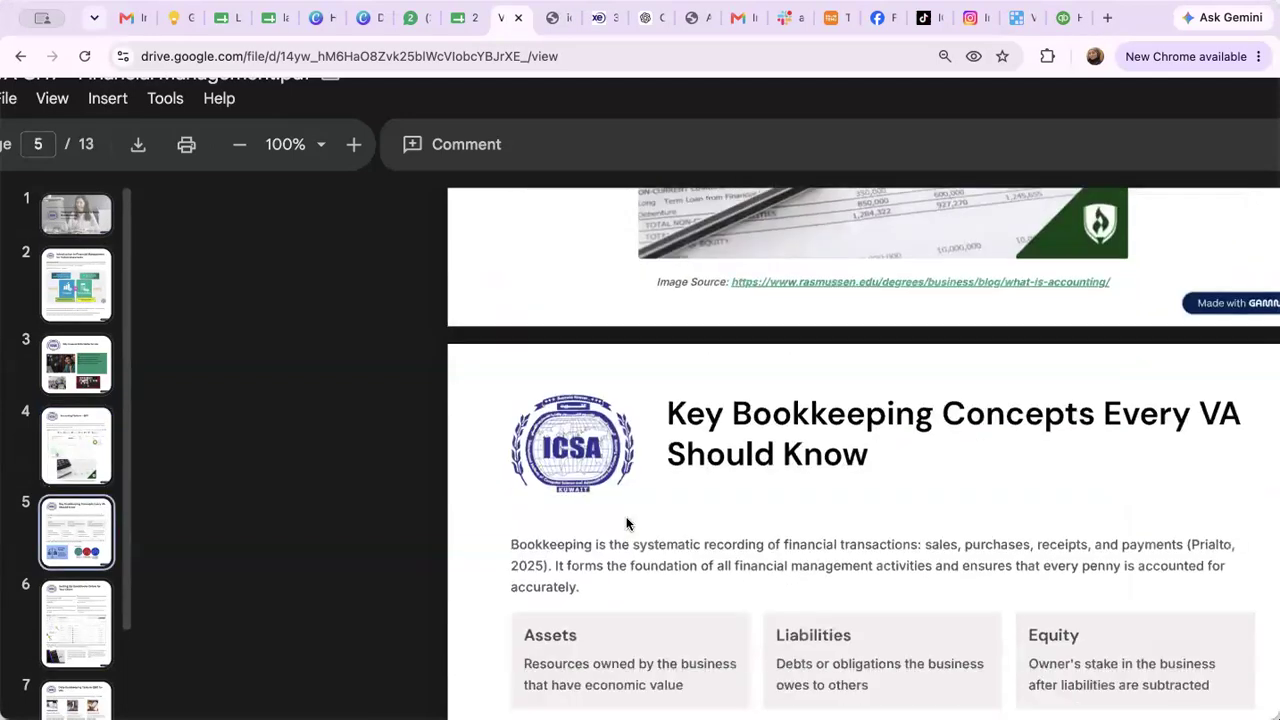
scroll(627, 522, down, 2)
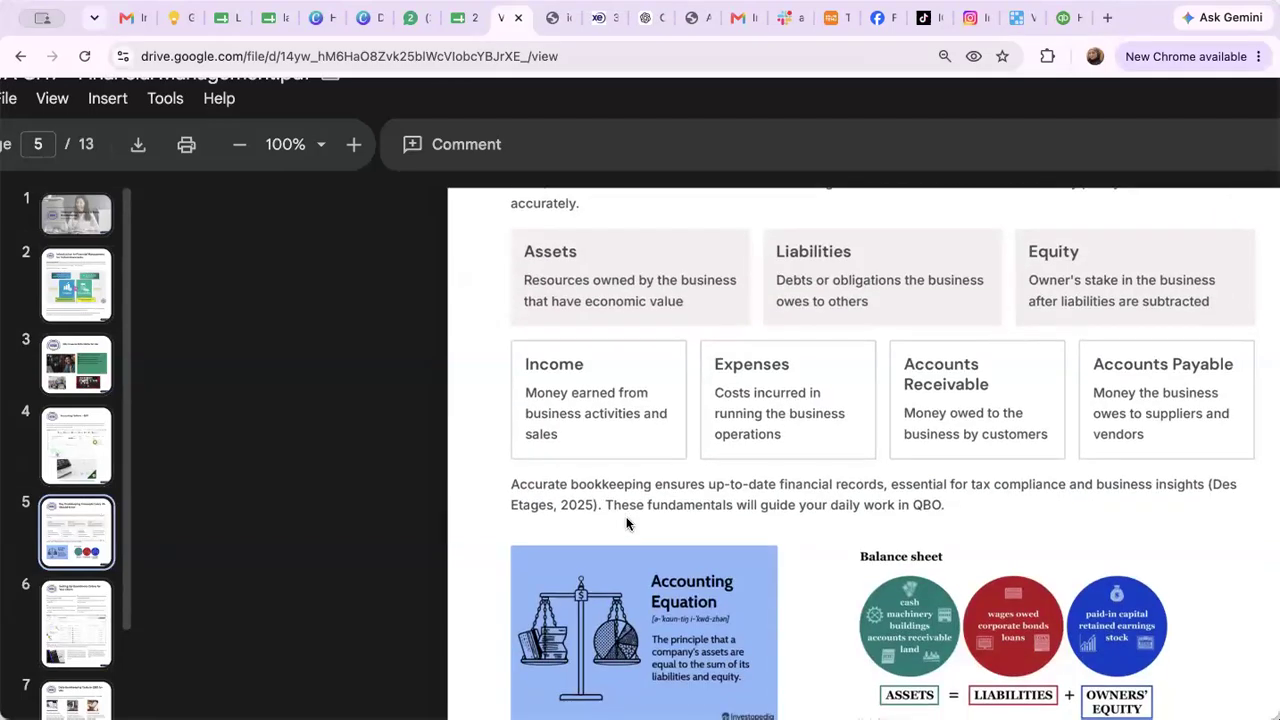
scroll(735, 500, right, 3)
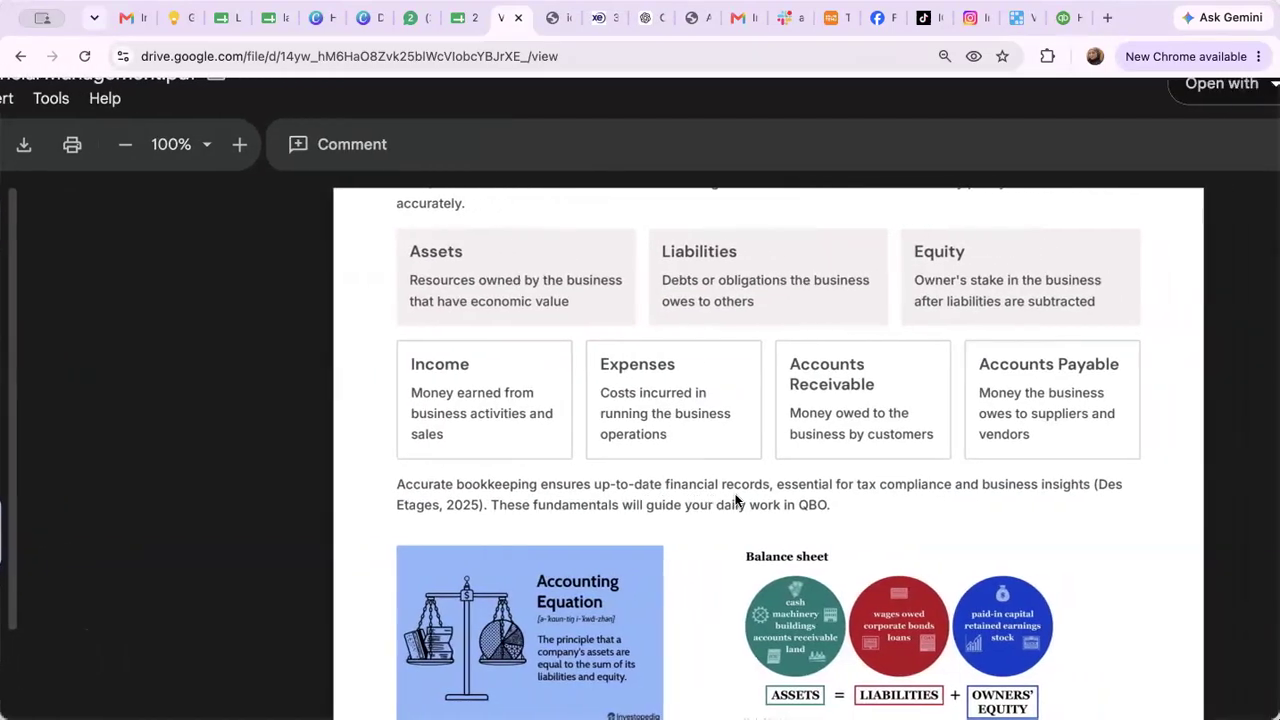
scroll(735, 500, down, 7)
scroll(736, 500, left, 3)
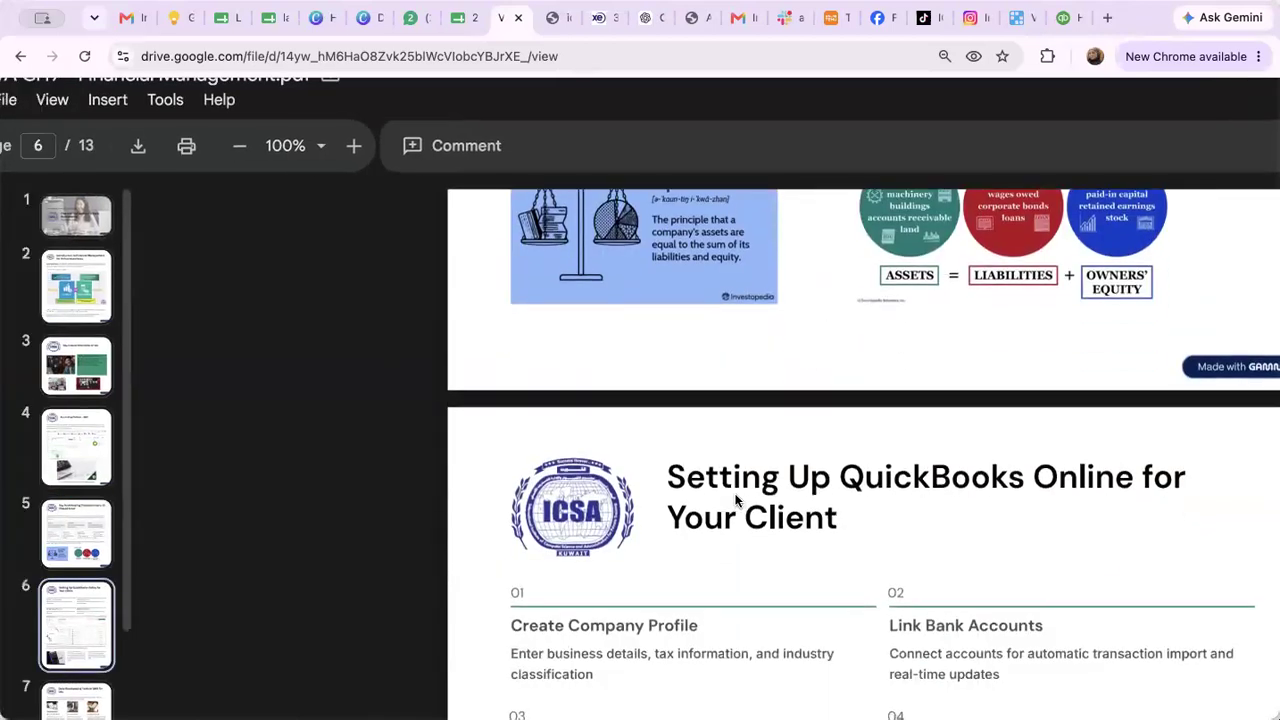
scroll(735, 500, down, 2)
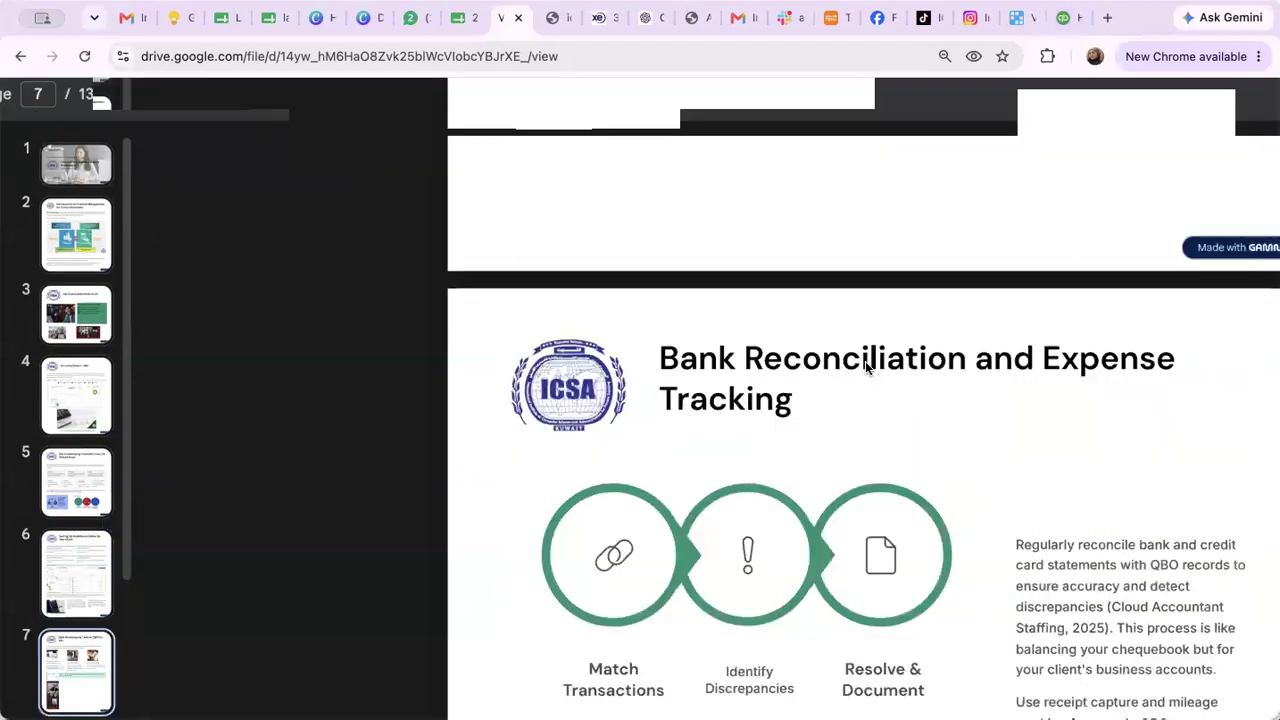
scroll(865, 361, down, 10)
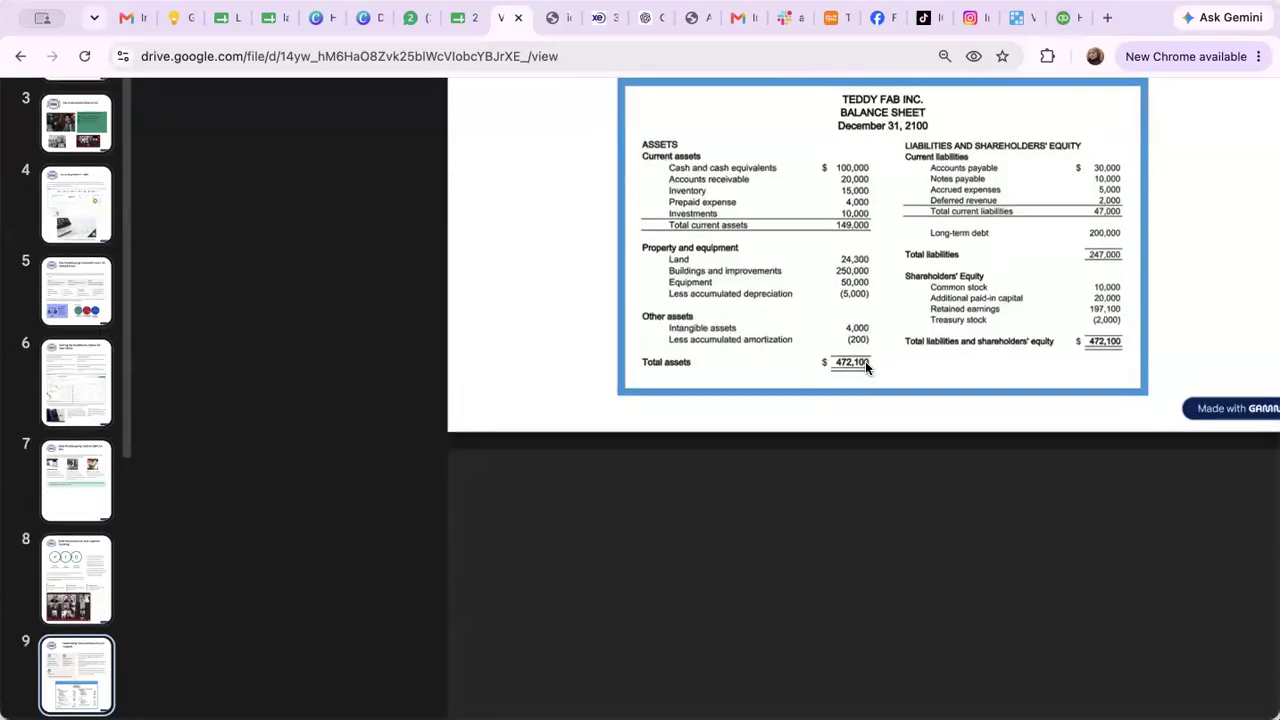
scroll(865, 361, down, 10)
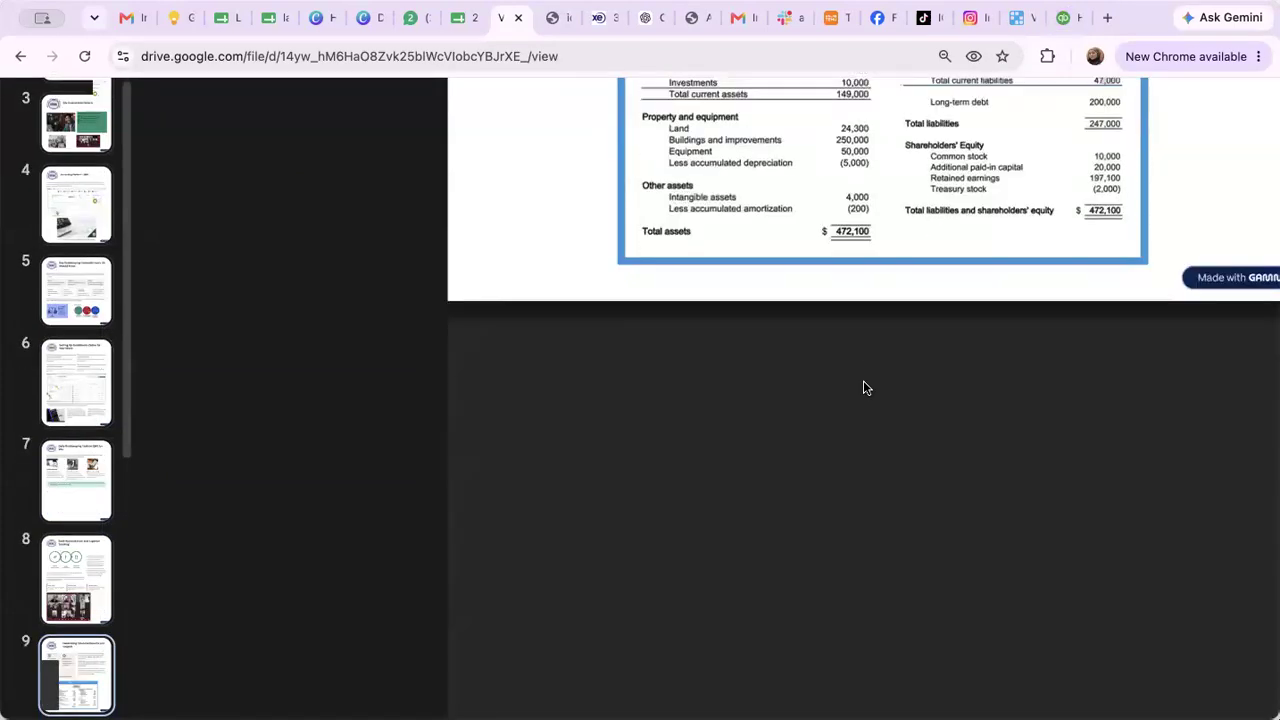
scroll(863, 380, up, 10)
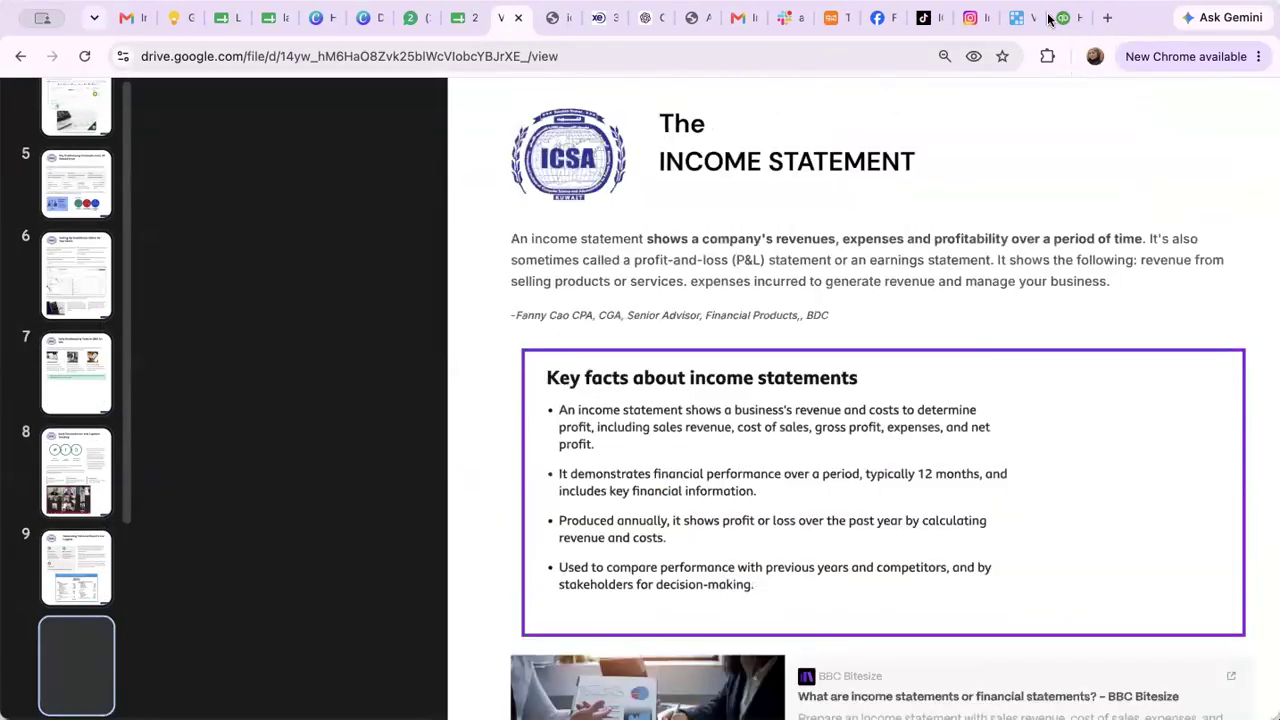
scroll(716, 449, up, 4)
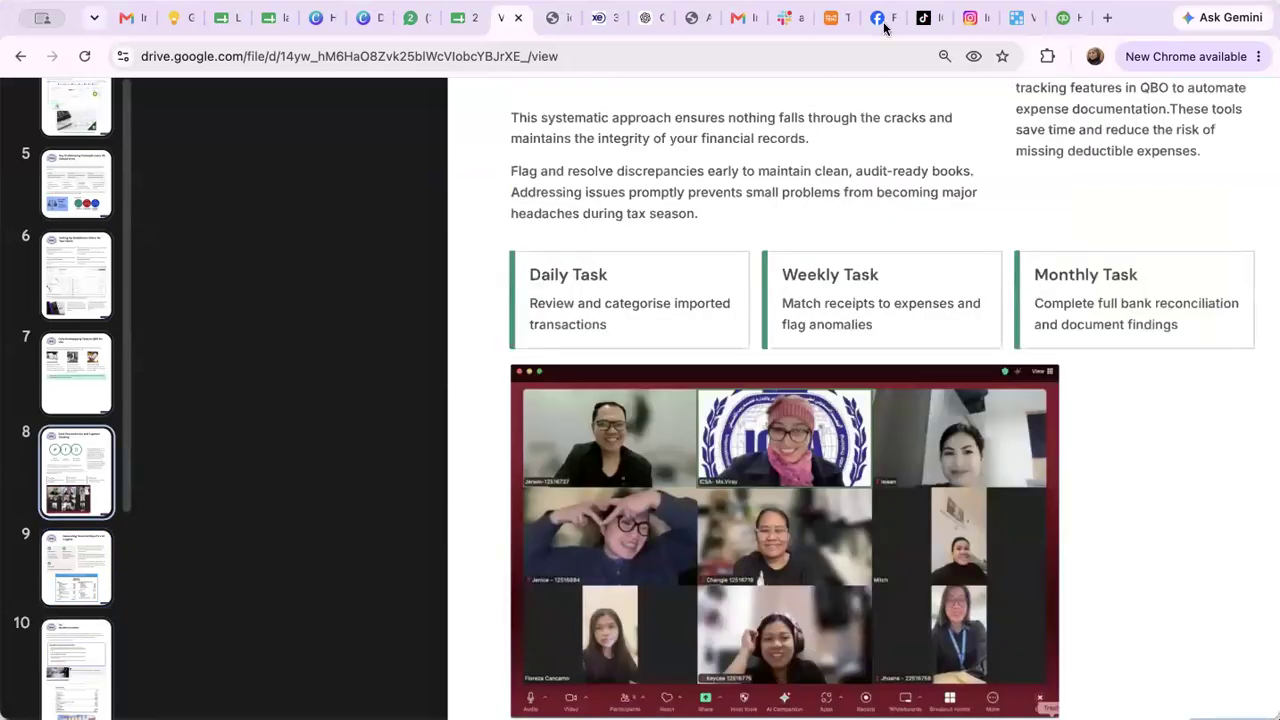
scroll(860, 400, up, 15)
scroll(615, 567, left, 5)
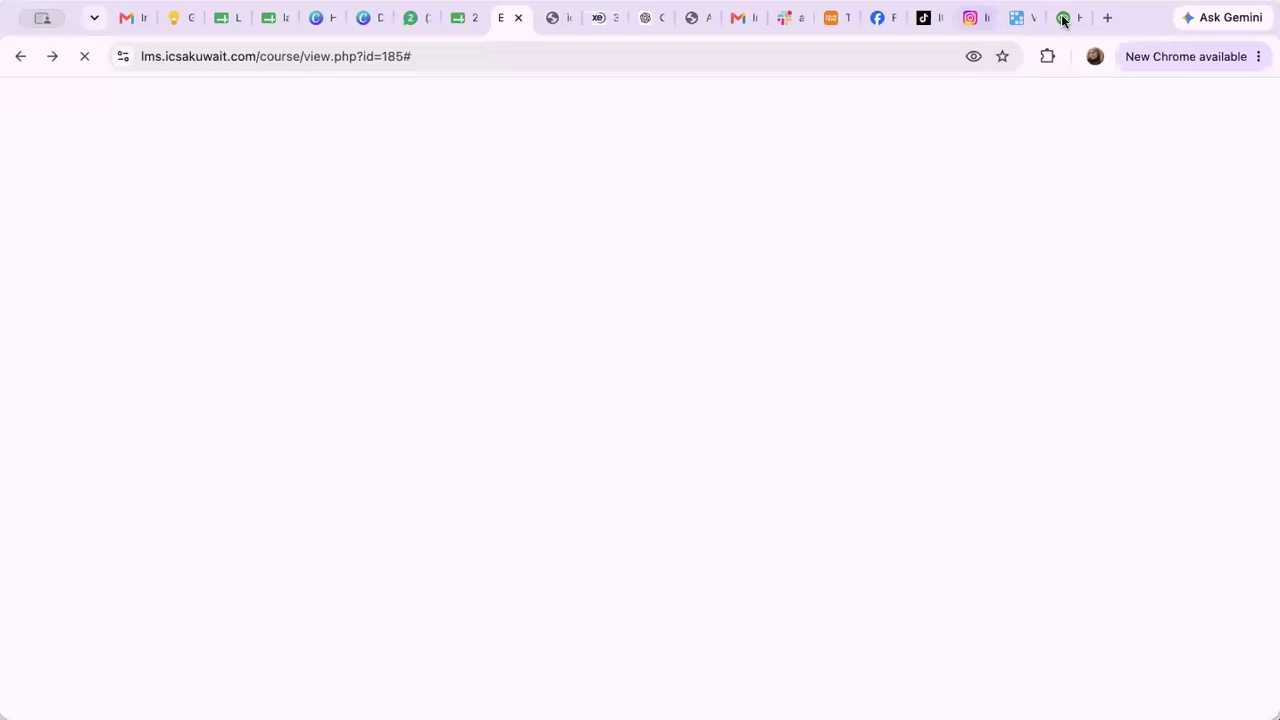
click(1066, 20)
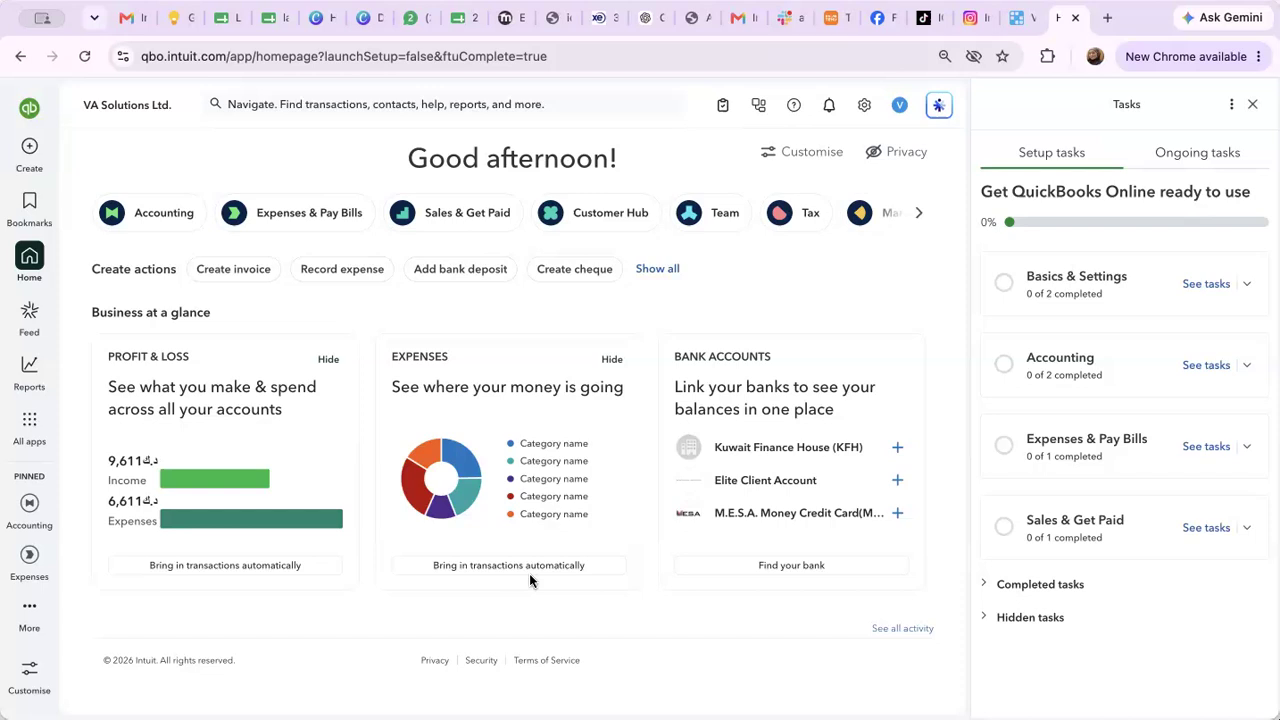
Refresh the Home dashboard and bring up the + Create new-transaction menu
click(22, 272)
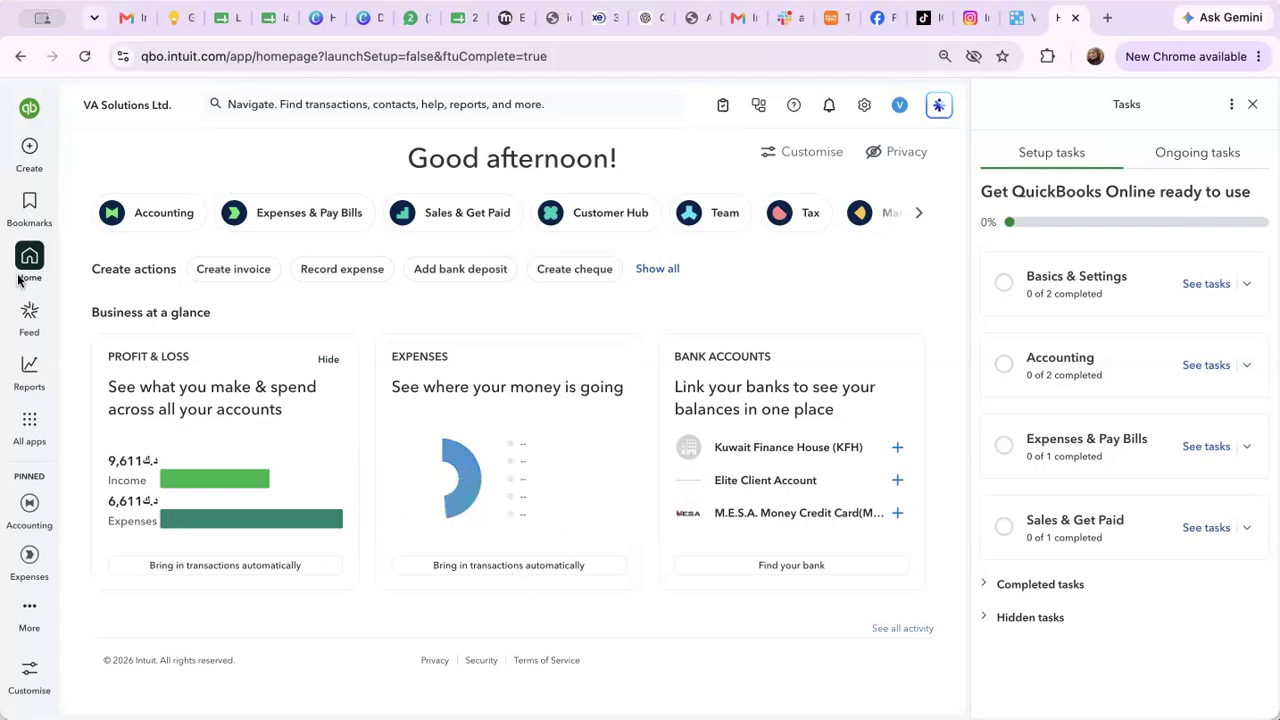
click(28, 152)
click(26, 153)
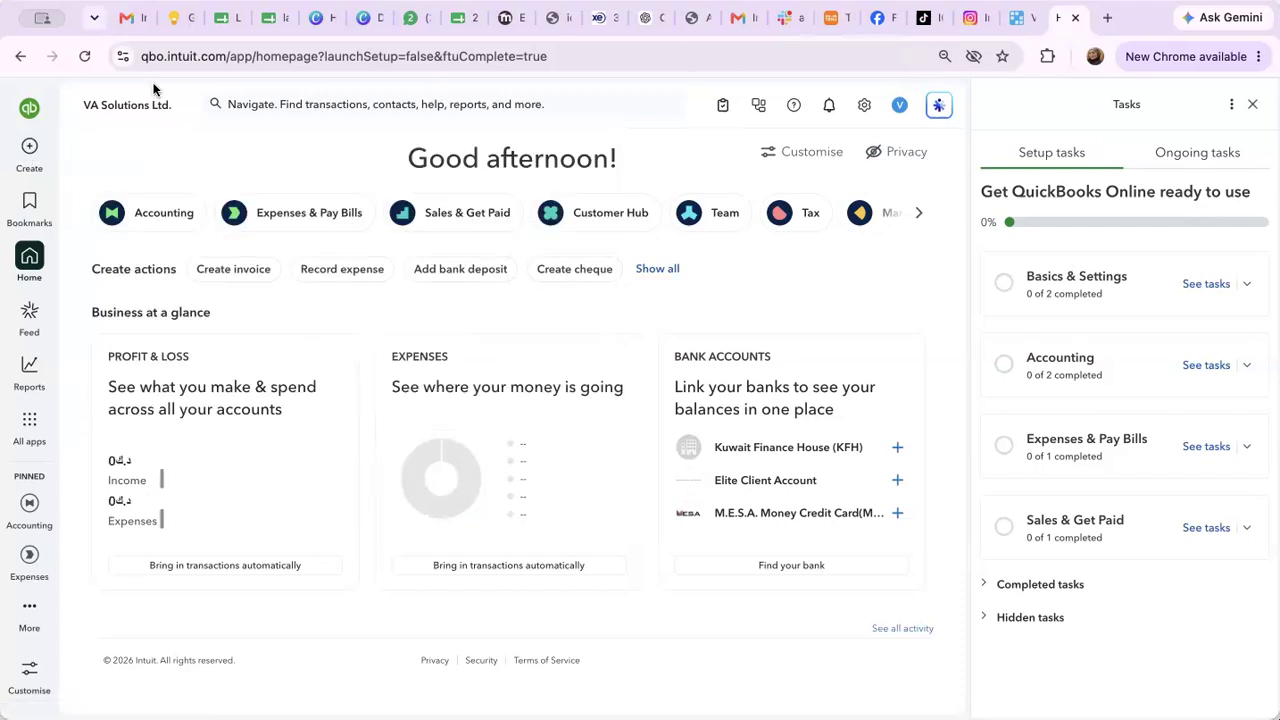
click(26, 154)
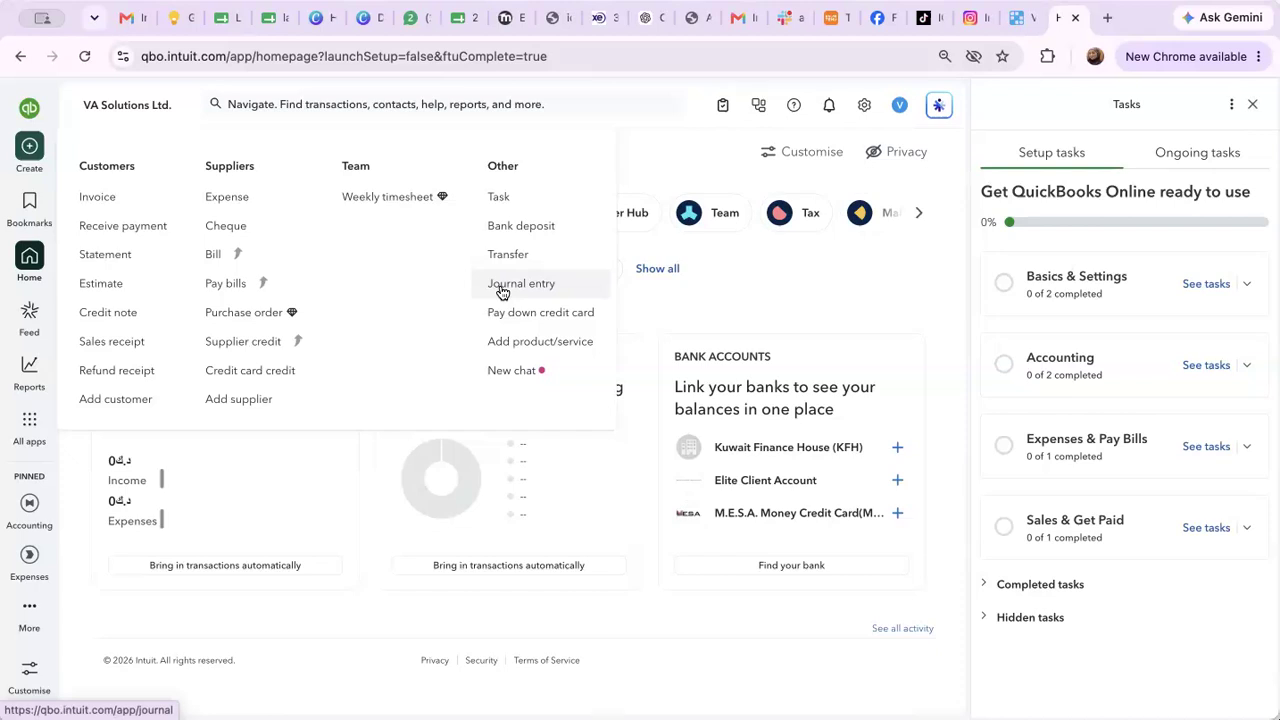
Start a new Journal entry from the Other column of the Create menu
click(502, 290)
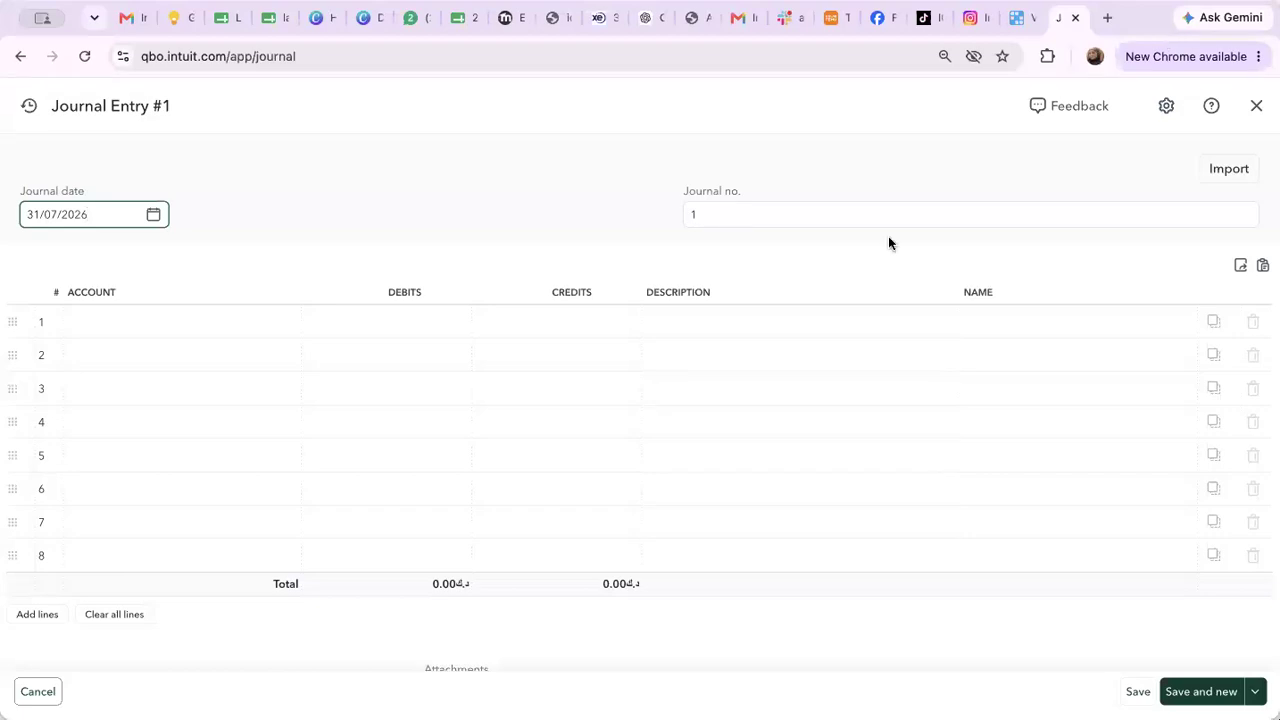
Search 'Capital' in line 1's Account field and choose Share capital
click(200, 338)
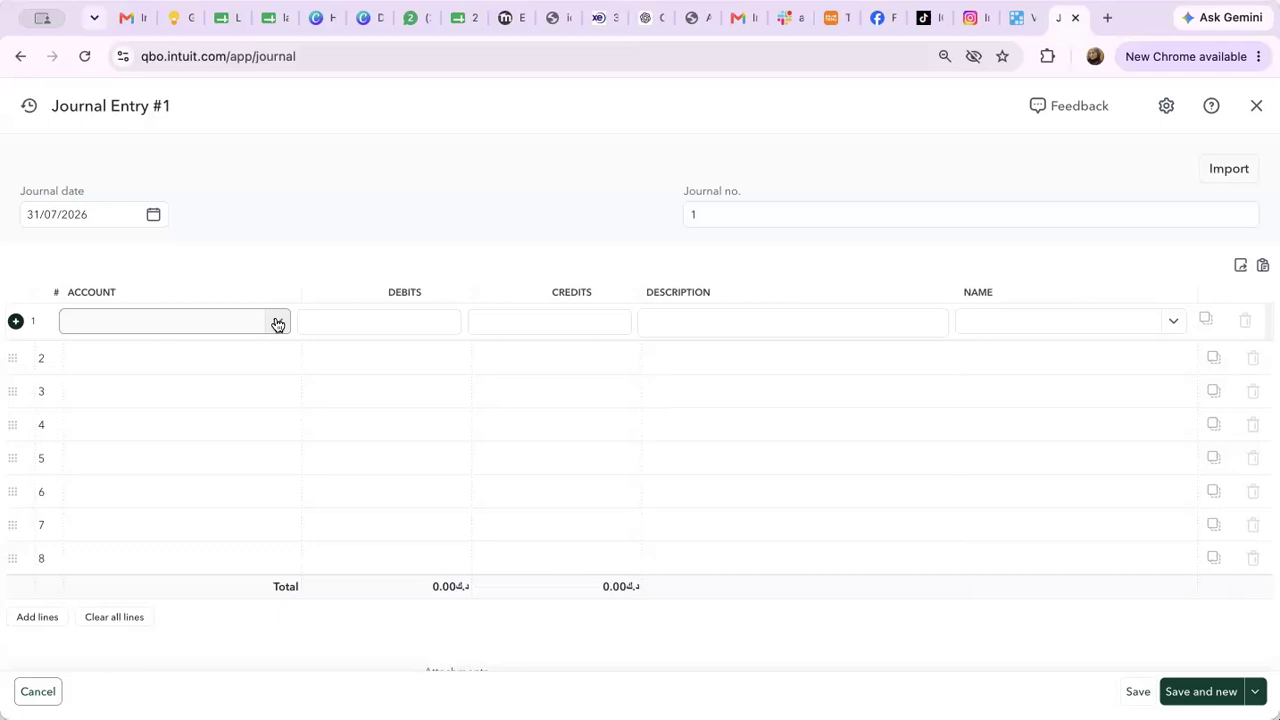
click(276, 325)
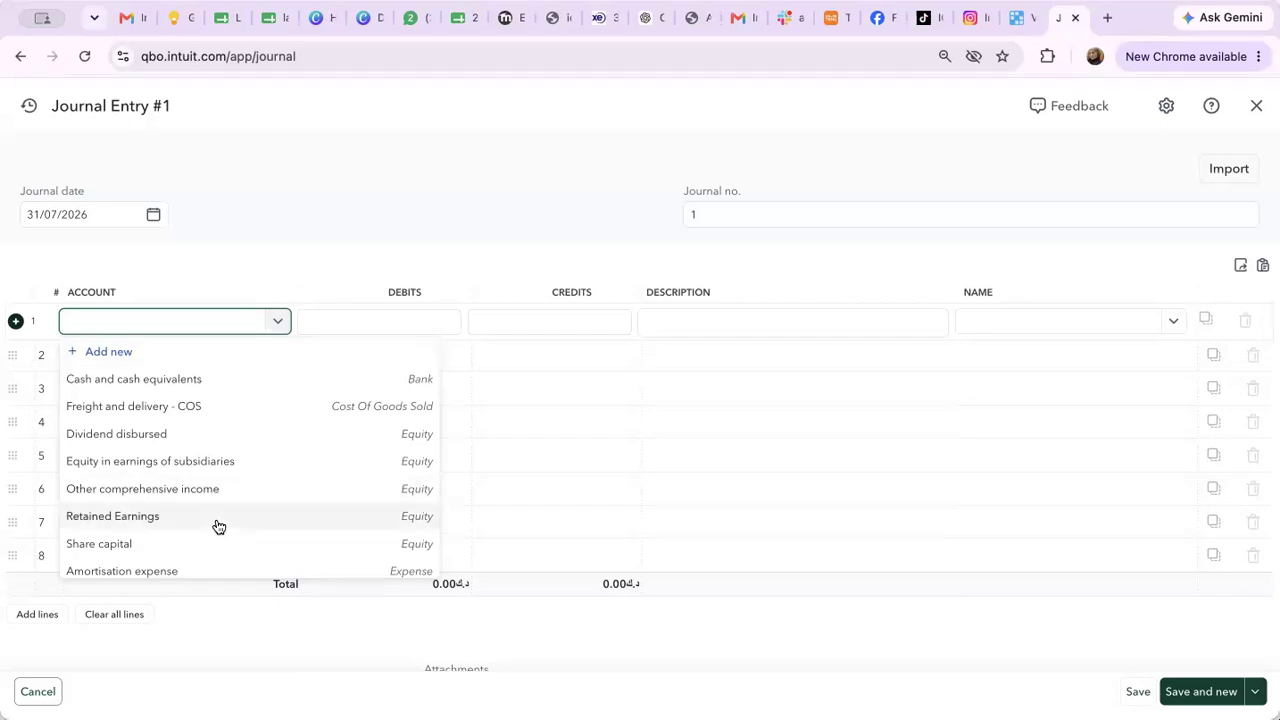
scroll(218, 527, down, 5)
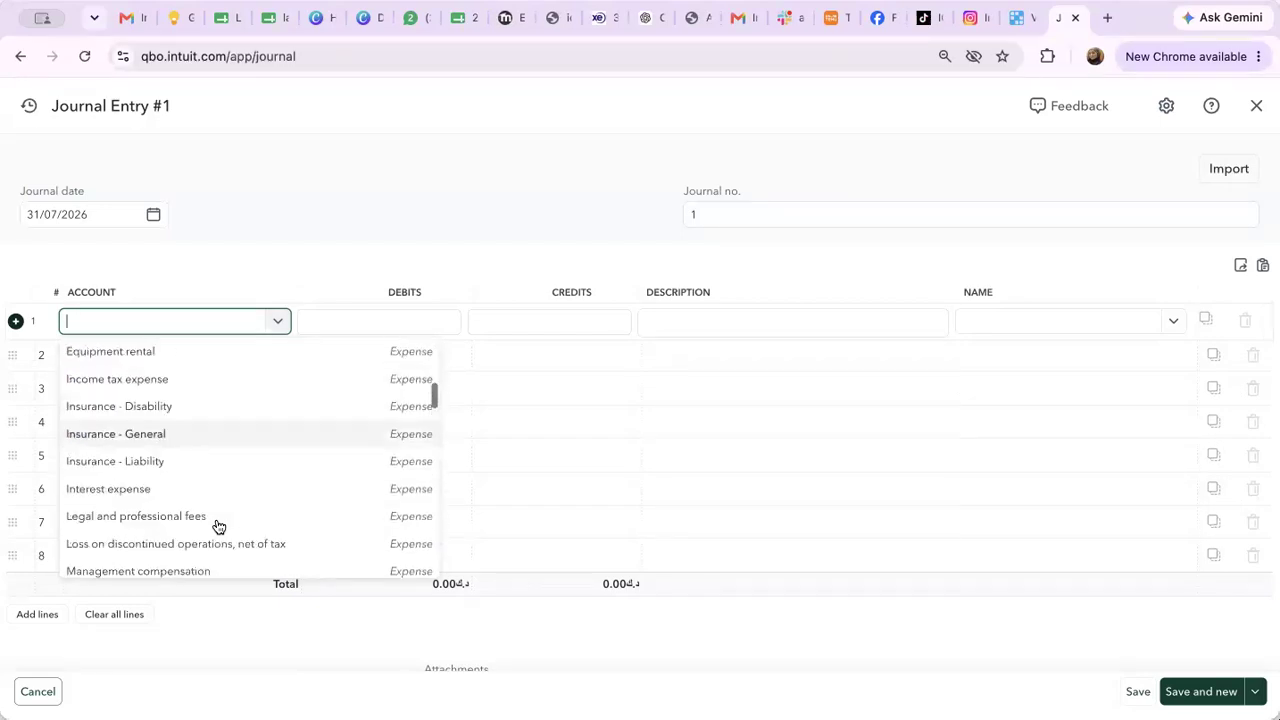
scroll(218, 527, down, 2)
scroll(210, 515, down, 1)
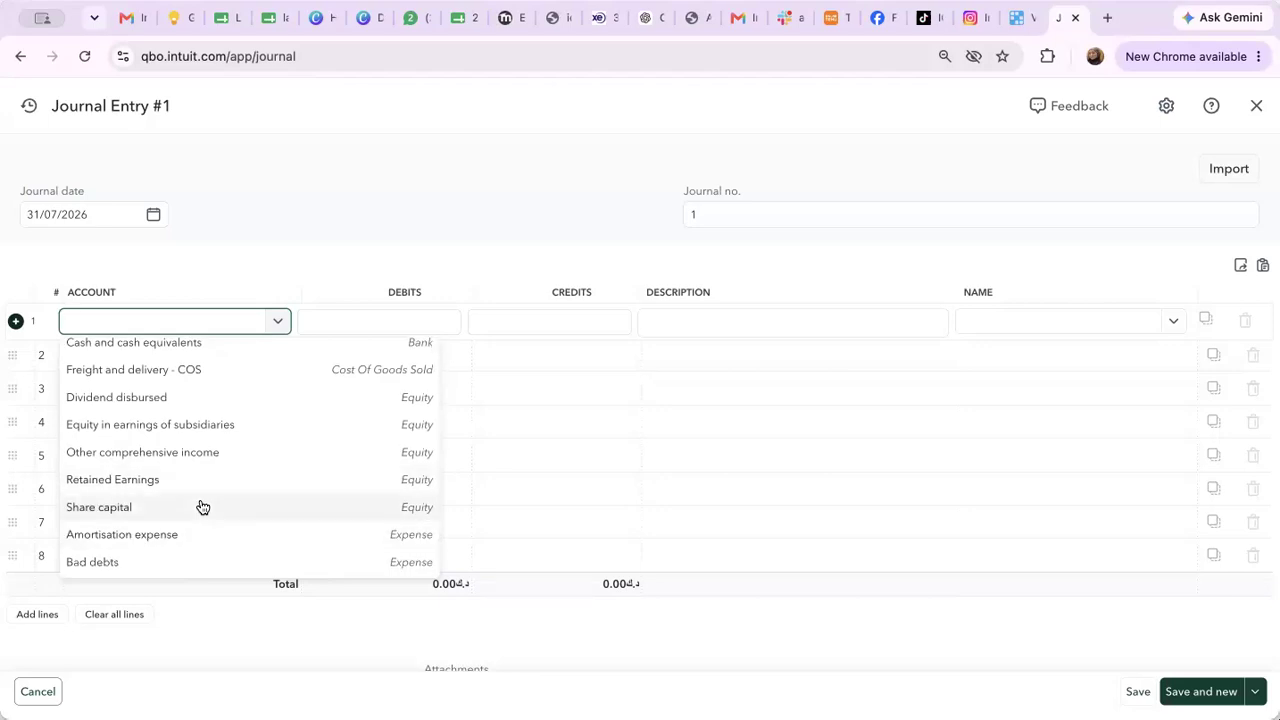
text(Capita)
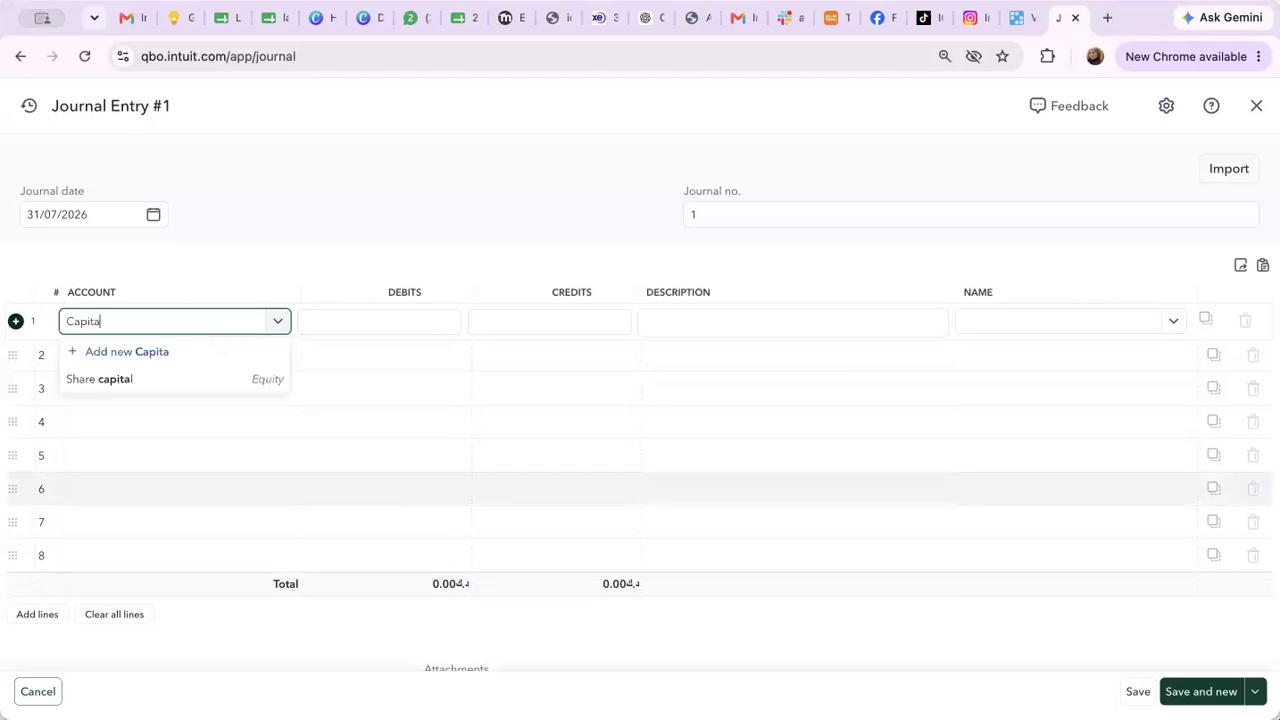
text(l)
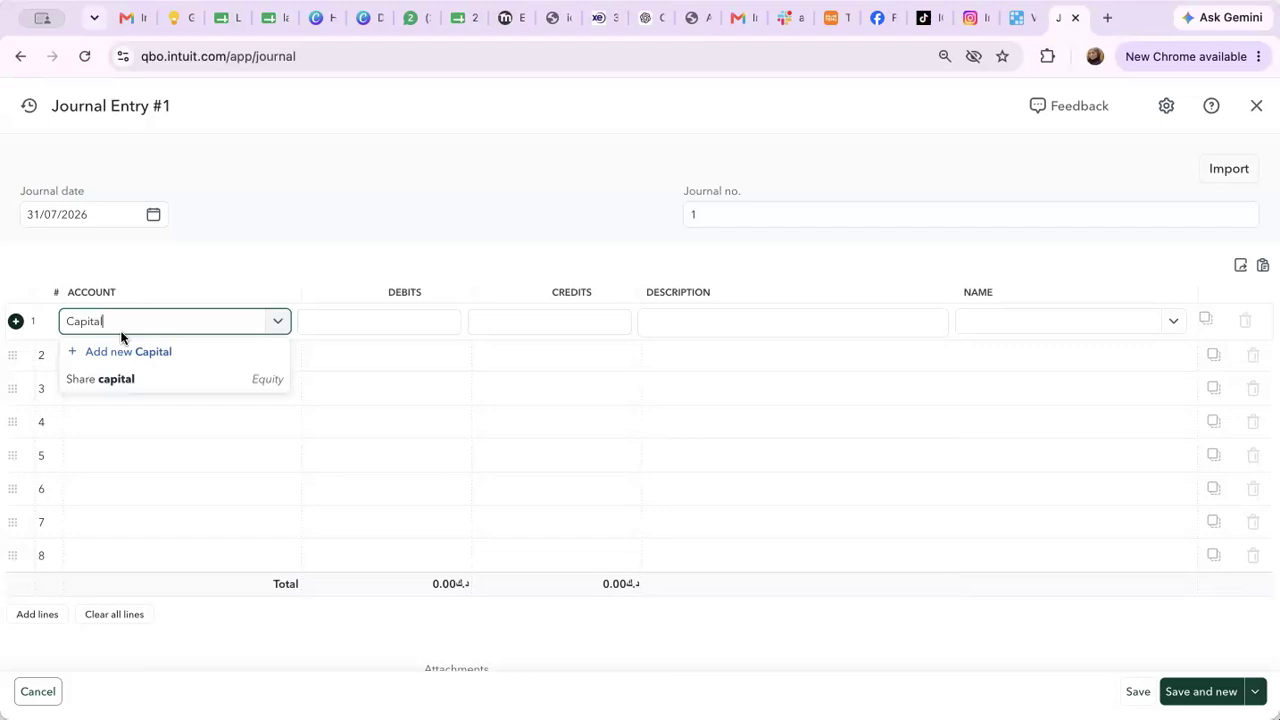
click(89, 380)
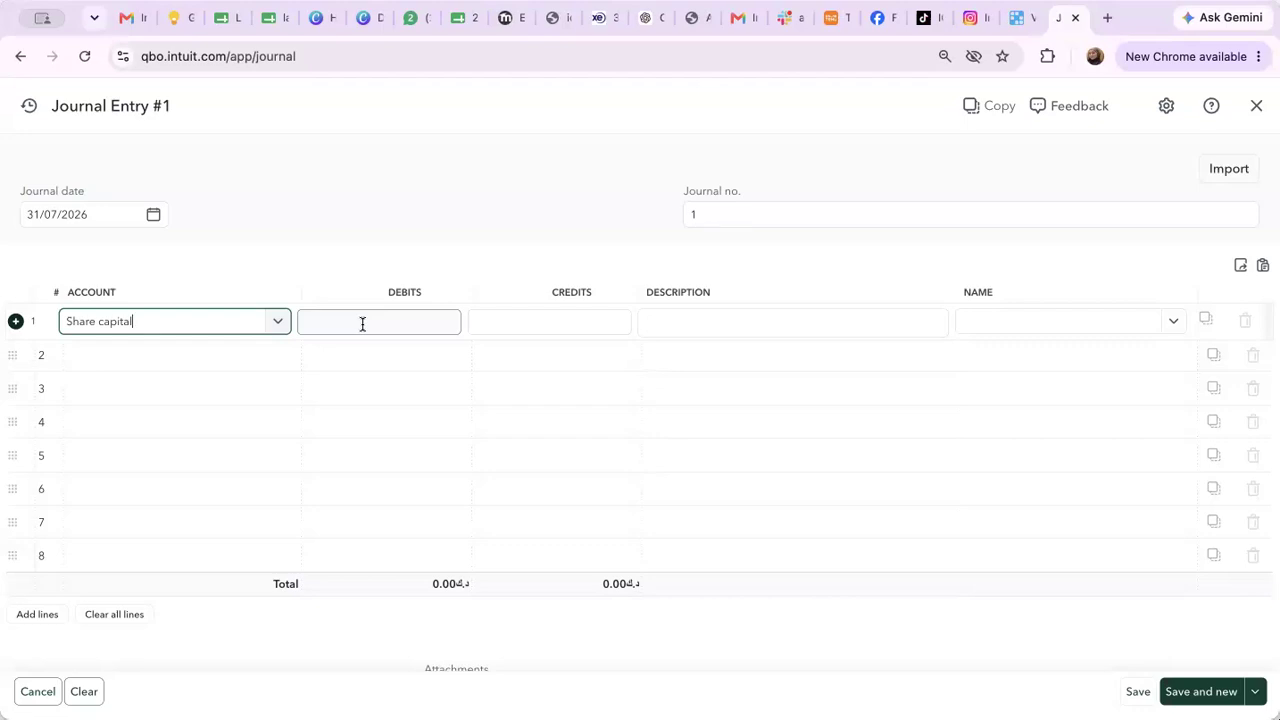
Enter a 1,000,000.00 debit on line 1
click(362, 323)
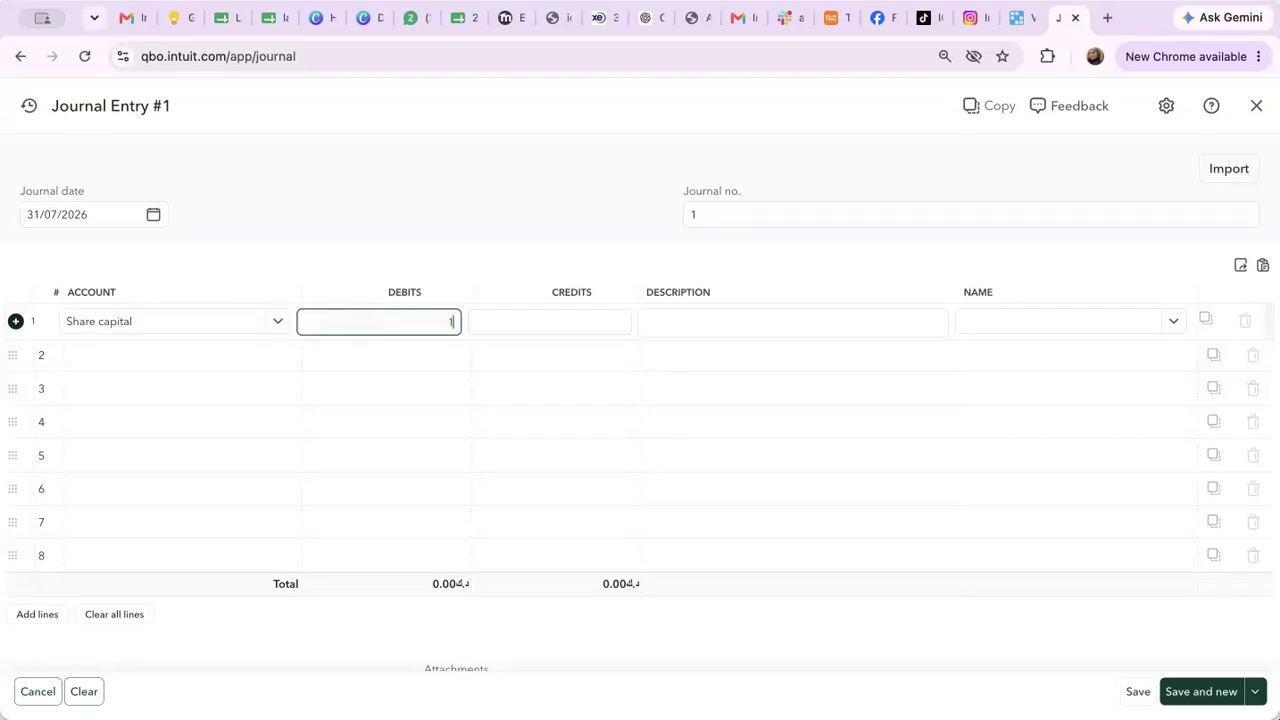
text(100000)
text(0)
key(Return)
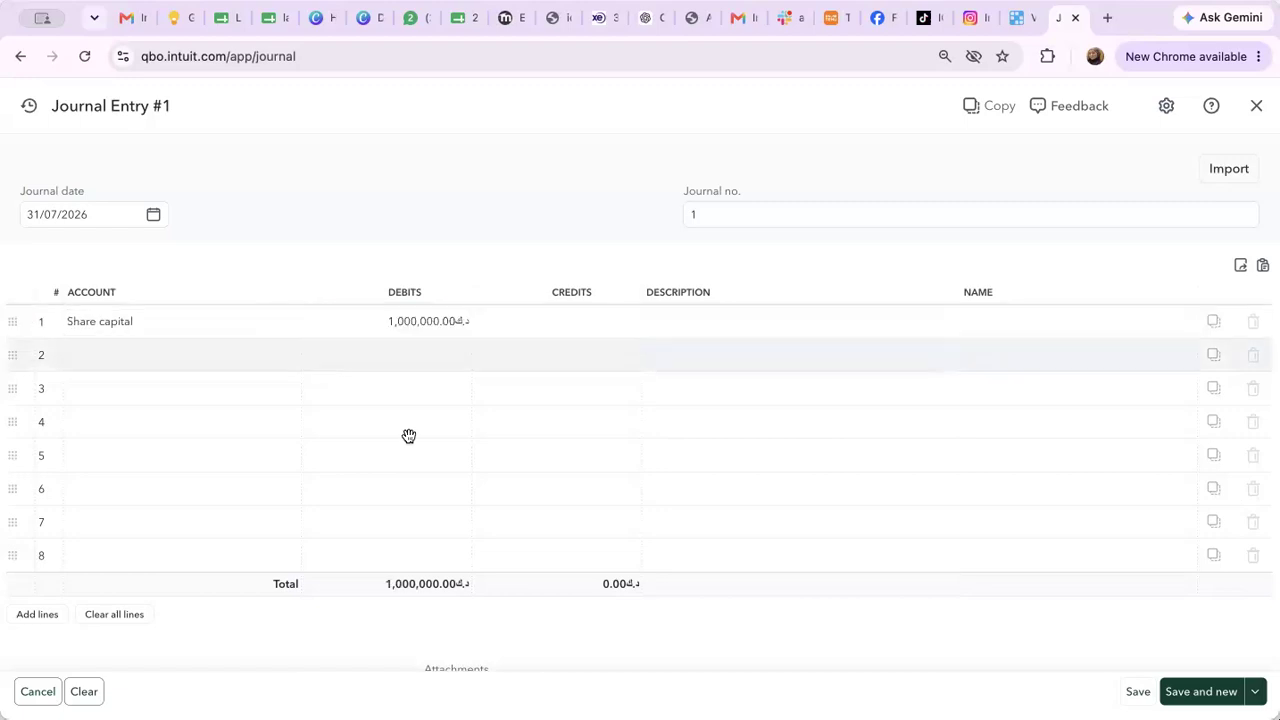
Add the description 'Paid by CEO' to line 1
click(803, 323)
text(Paid by CEO)
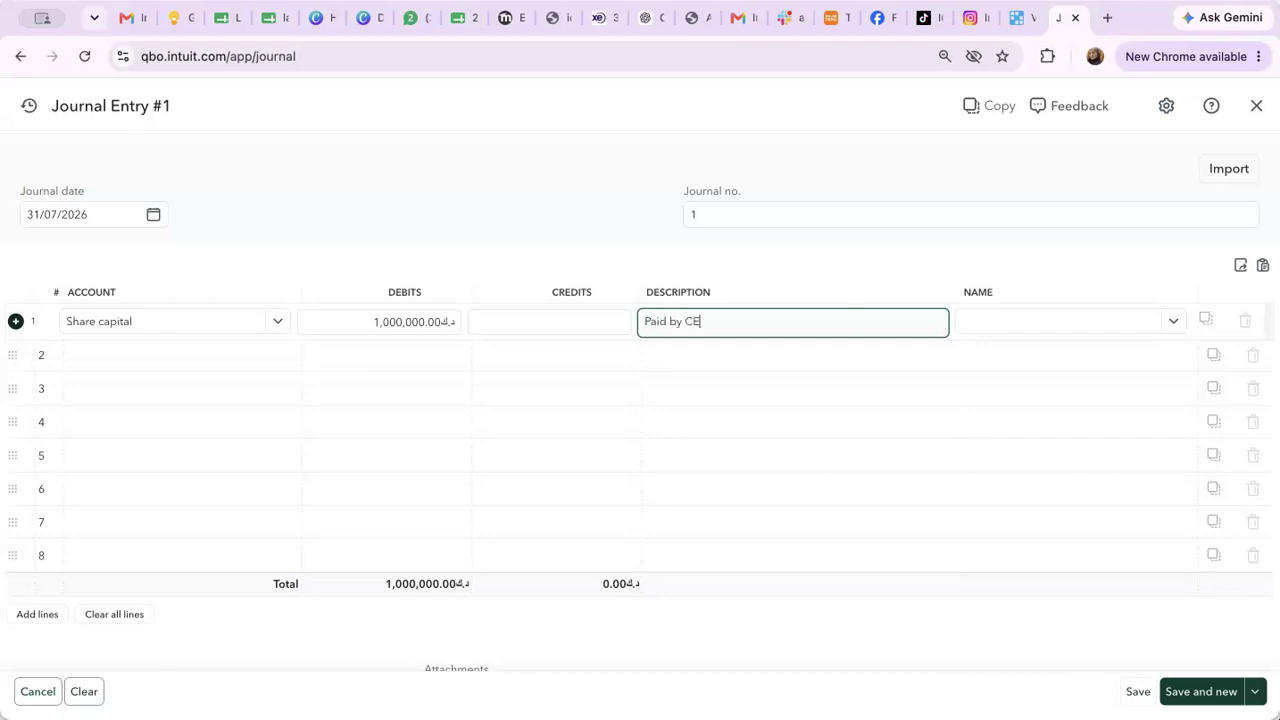
click(999, 330)
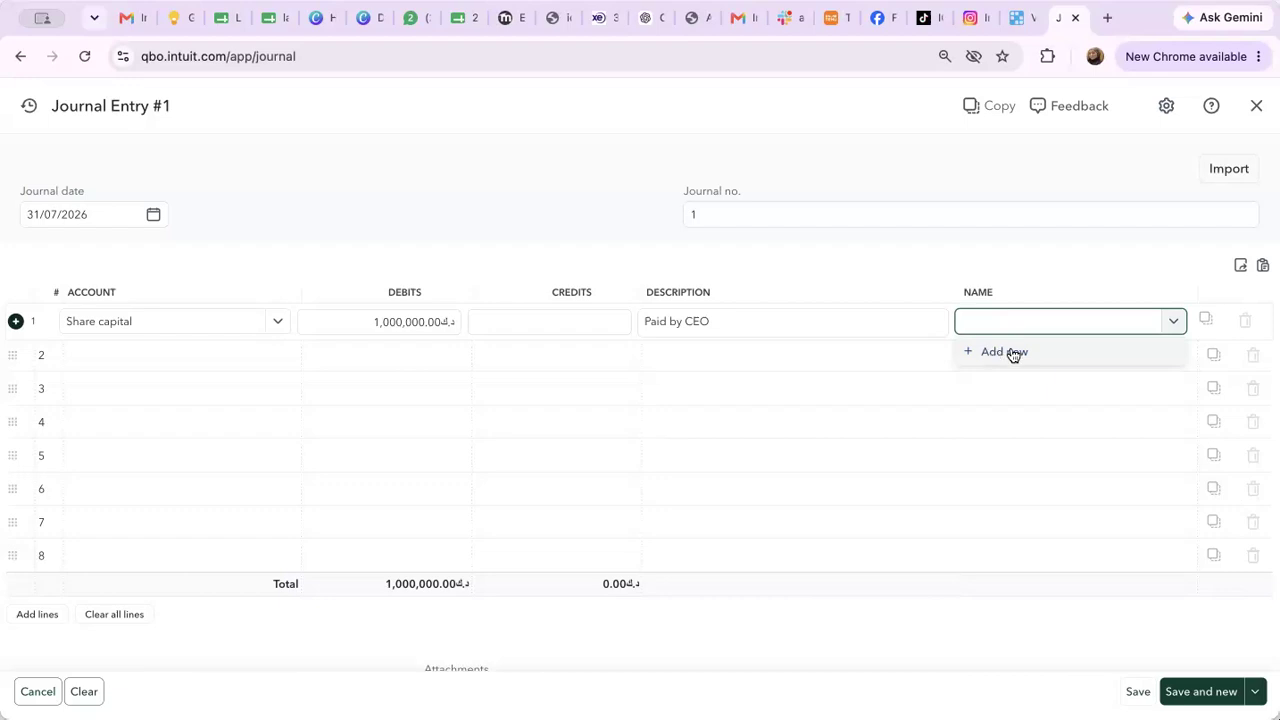
Type the CEO's full name in line 1's Name field and add it as a new customer
key(BackSpace)
key(BackSpace)
key(BackSpace)
key(BackSpace)
key(BackSpace)
key(BackSpace)
key(BackSpace)
key(BackSpace)
key(BackSpace)
key(BackSpace)
key(BackSpace)
key(BackSpace)
key(BackSpace)
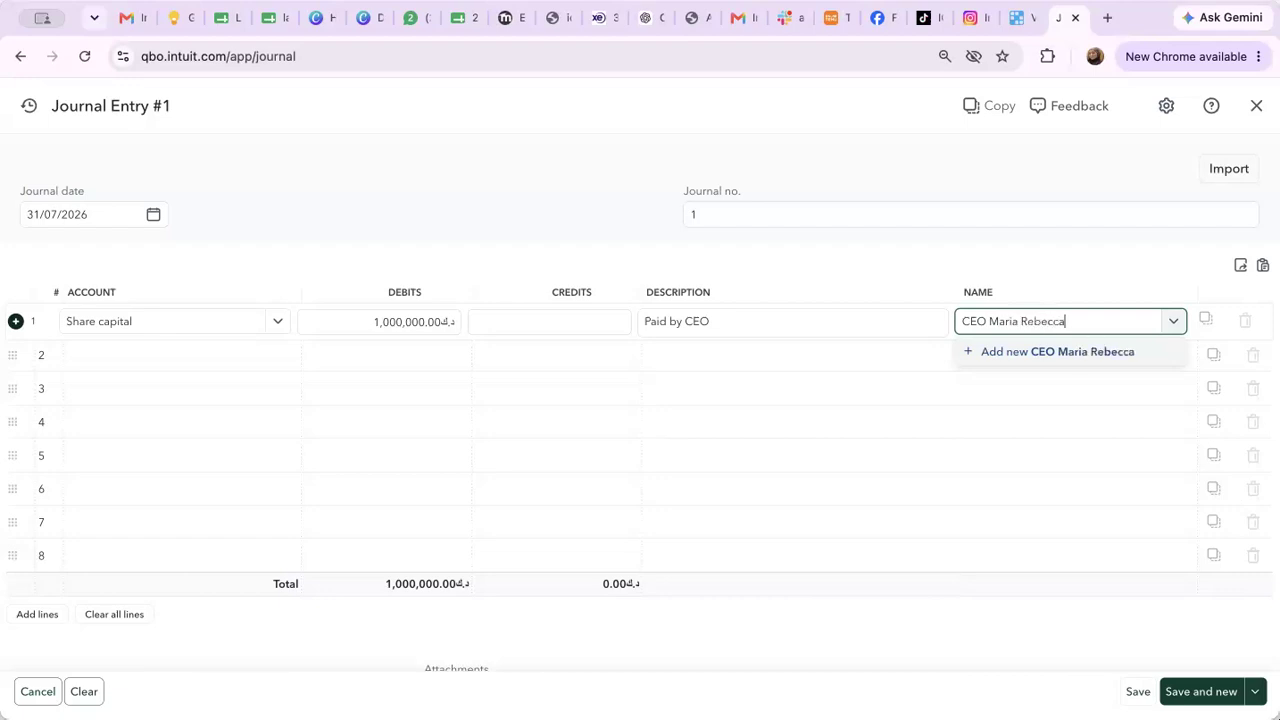
click(1029, 341)
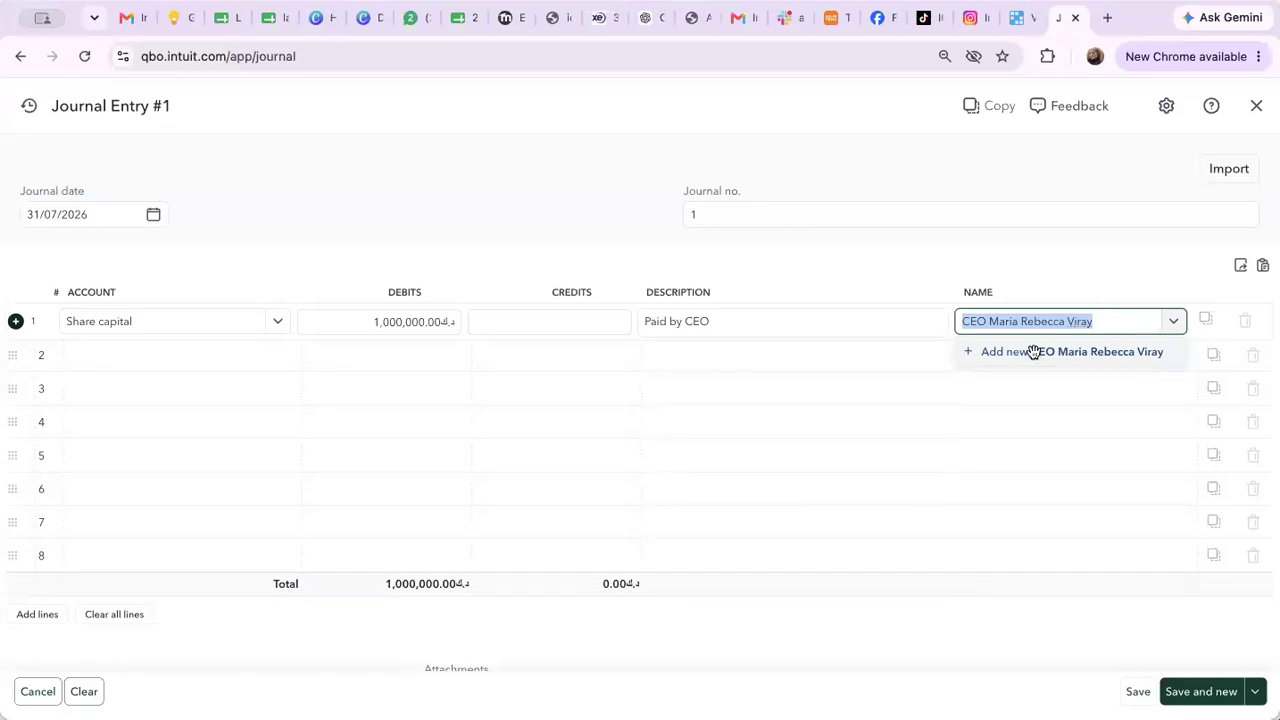
click(1033, 352)
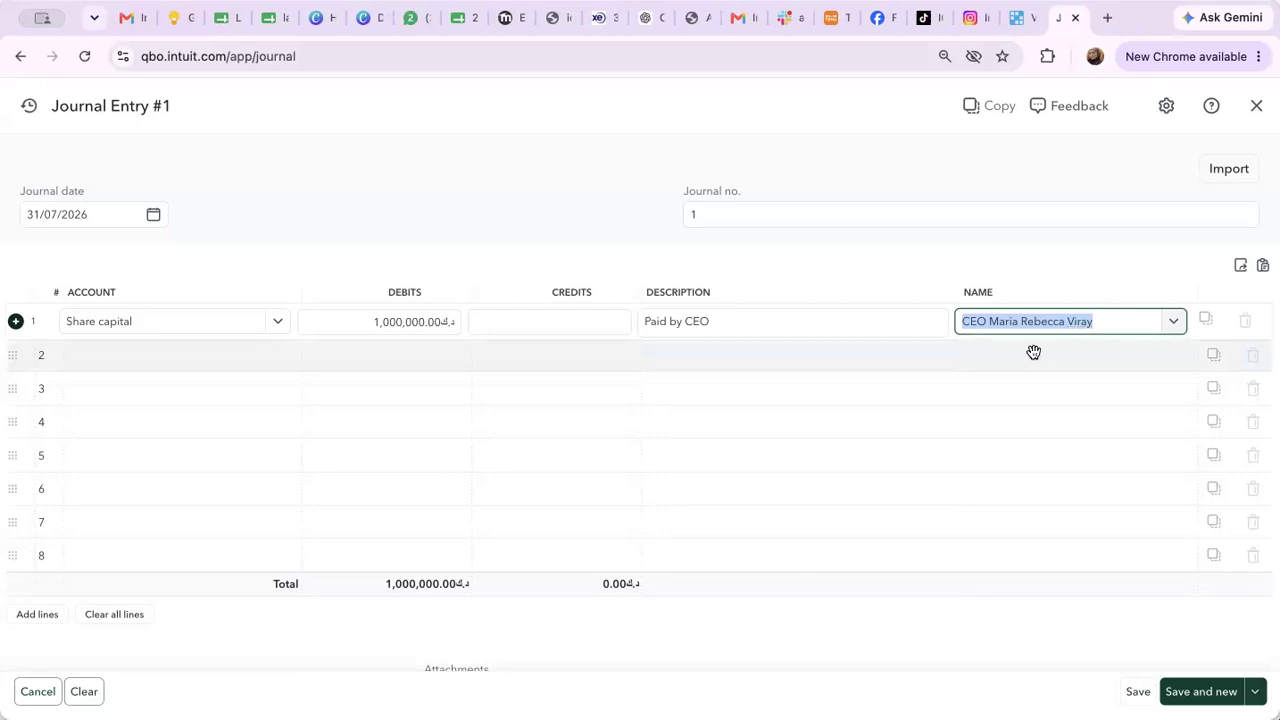
click(178, 354)
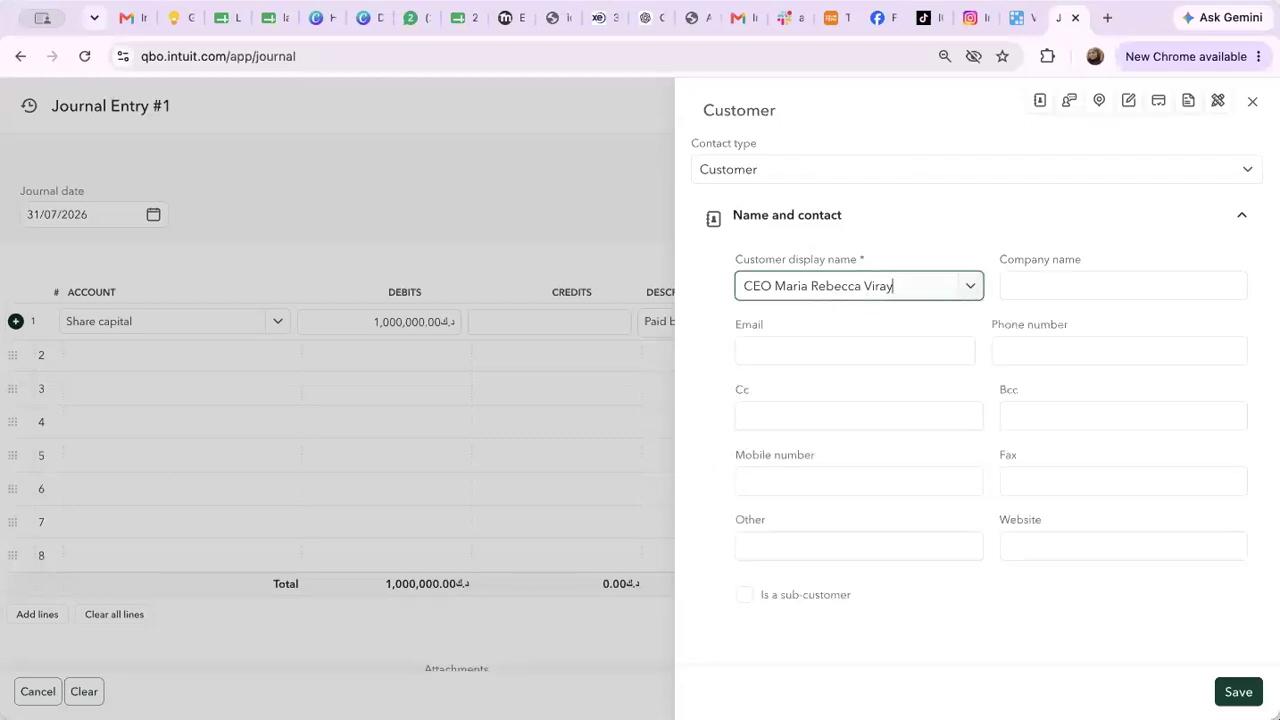
Enter 'VA Solutions Ltd.' as the new customer's company name
click(1123, 286)
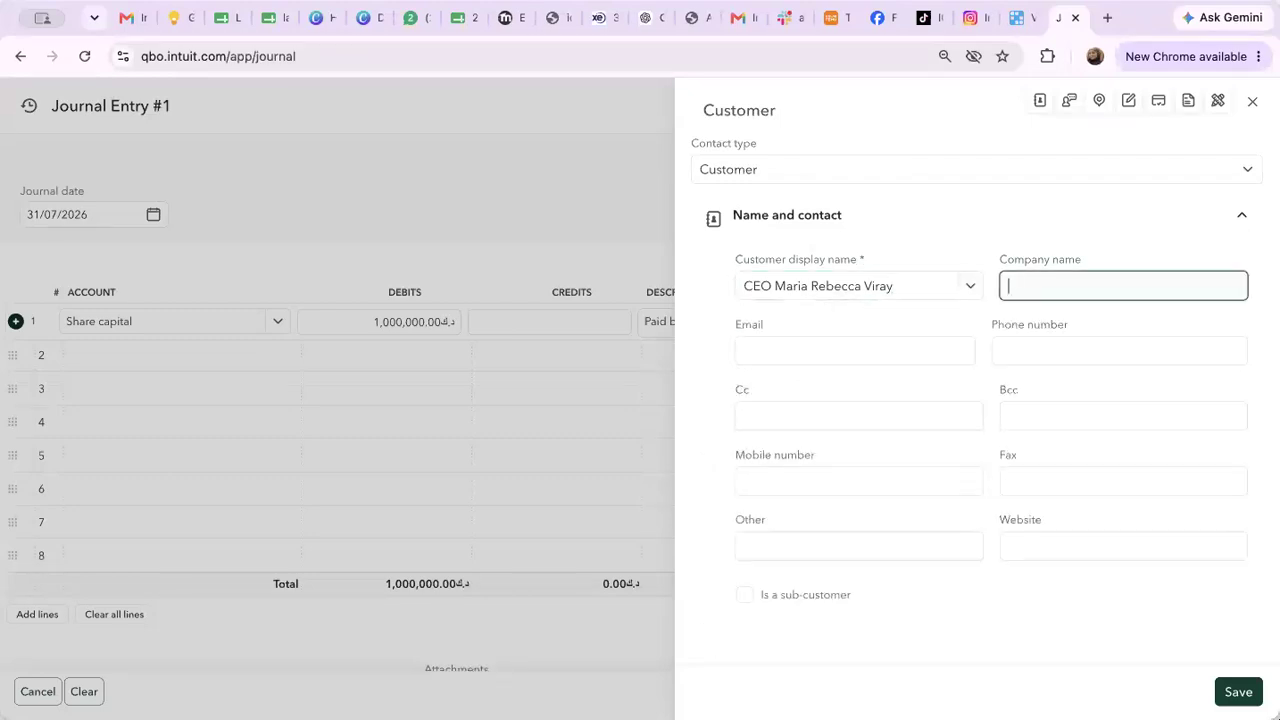
text(VA)
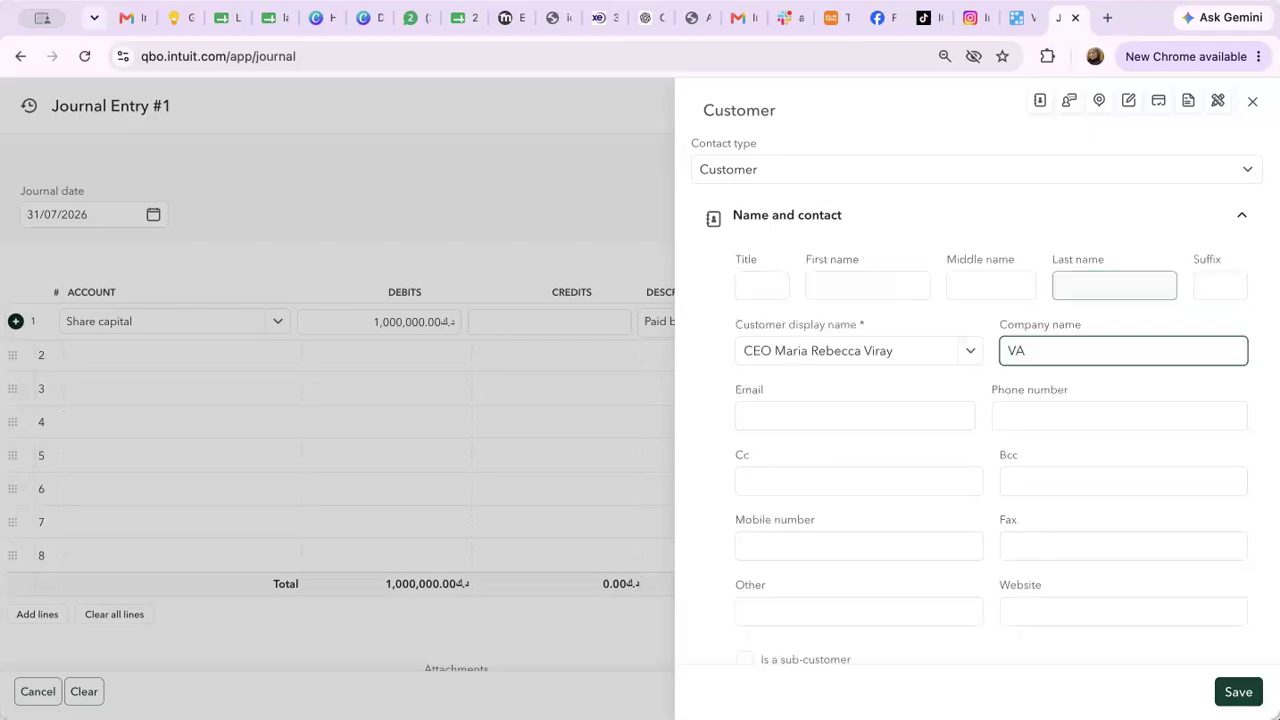
text( Solutions Ltd.)
Fill in the customer's e-mail address and phone number, copying the phone into Mobile
click(855, 416)
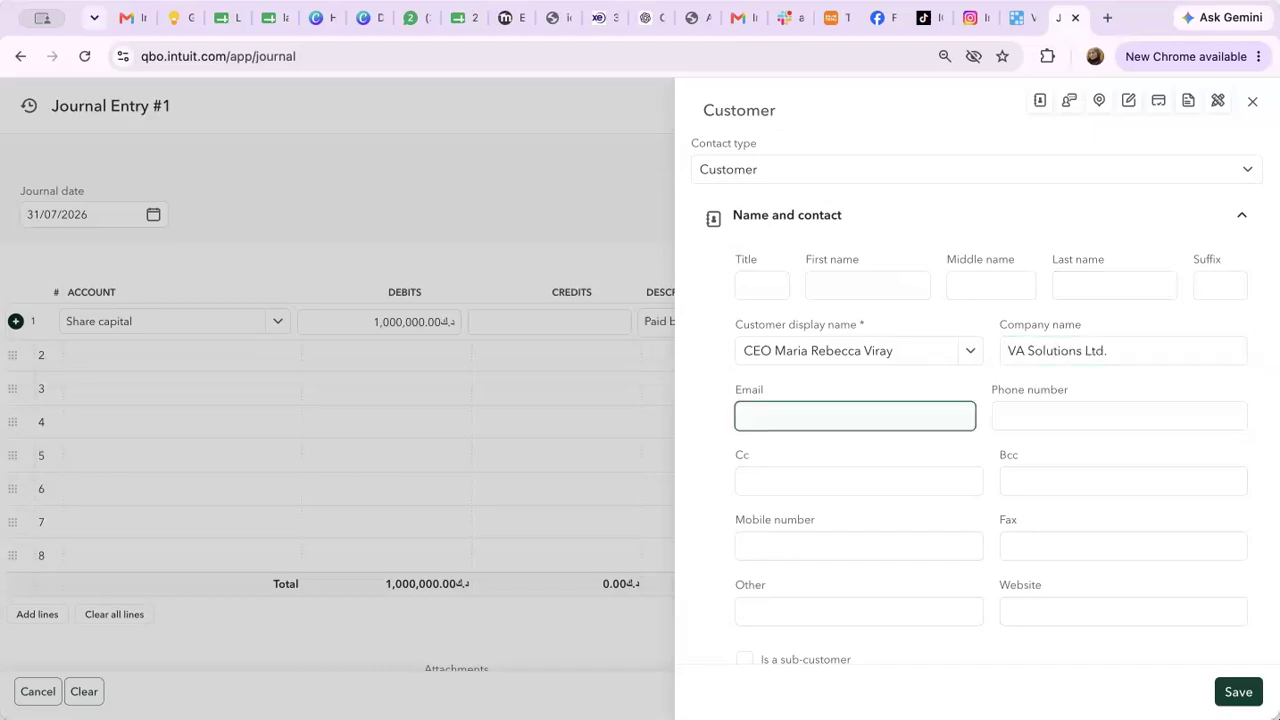
click(1119, 416)
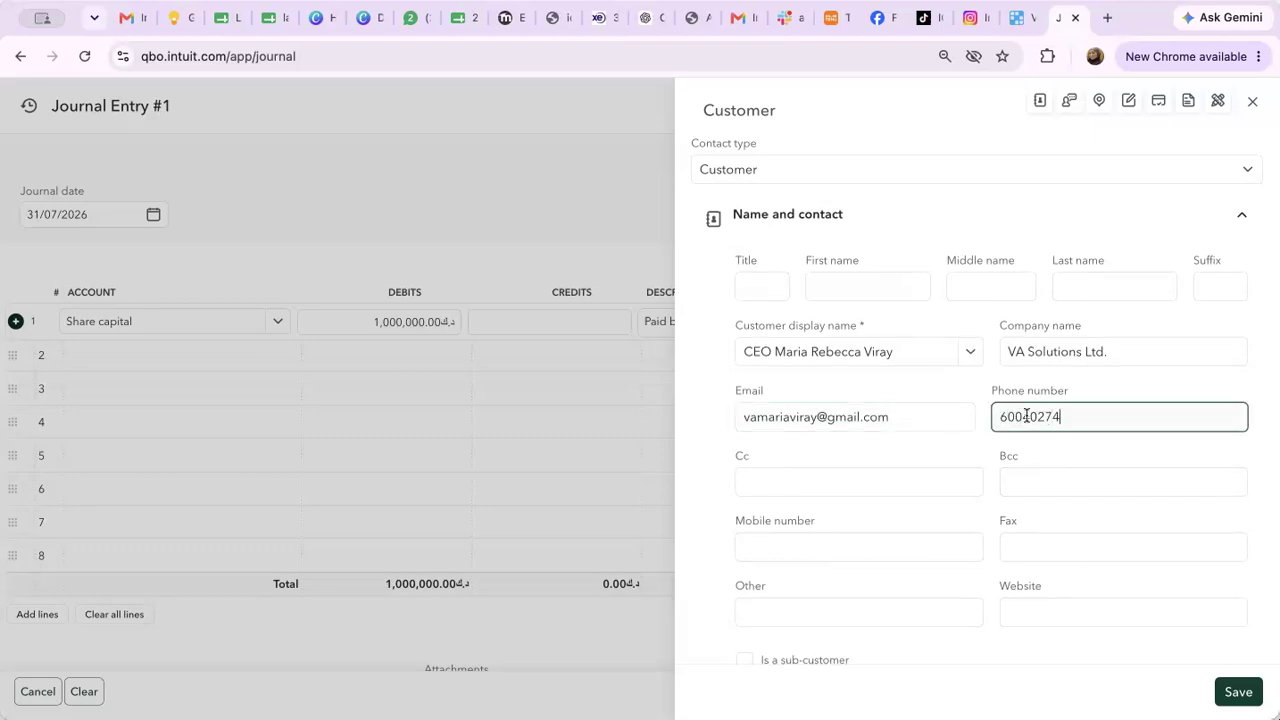
key(super+a)
key(super+c)
click(860, 545)
key(super+v)
Enter 'Kuwait City' as the billing street address and 'Kuwait' as the country, then select the sales tax registration field
scroll(860, 545, down, 3)
scroll(855, 540, down, 5)
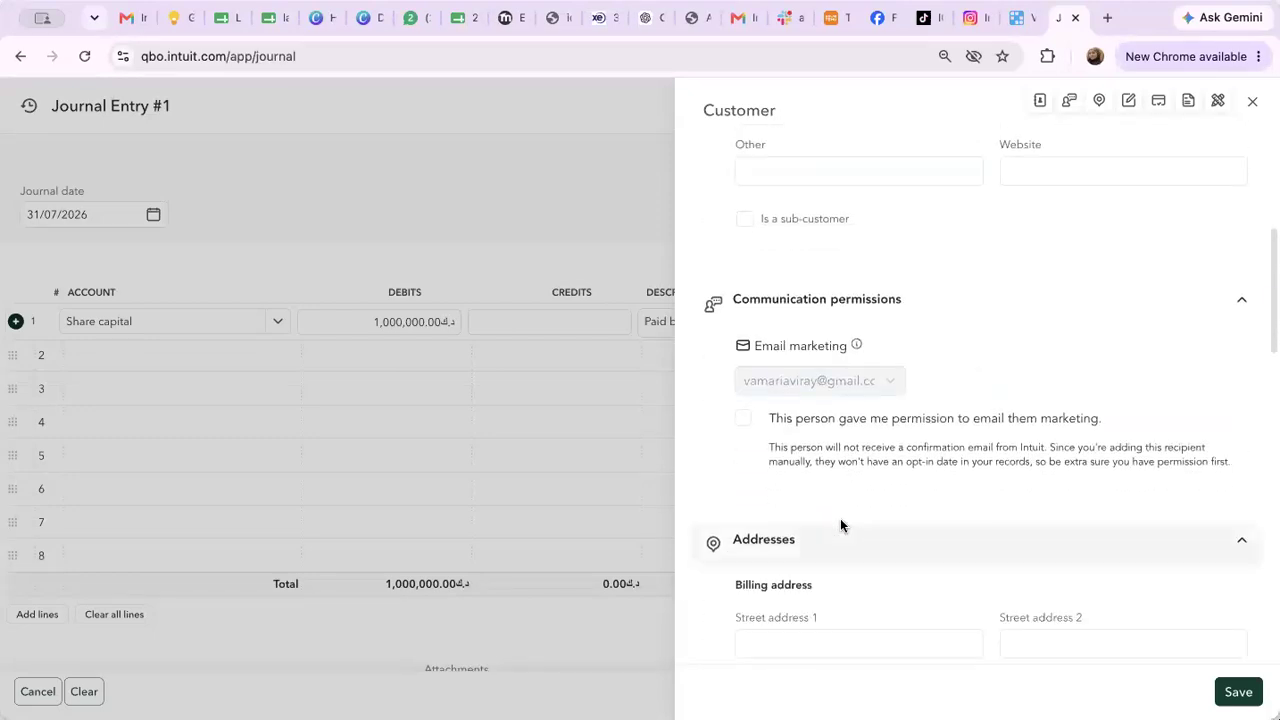
scroll(840, 523, down, 5)
click(821, 360)
text(Kuwait City)
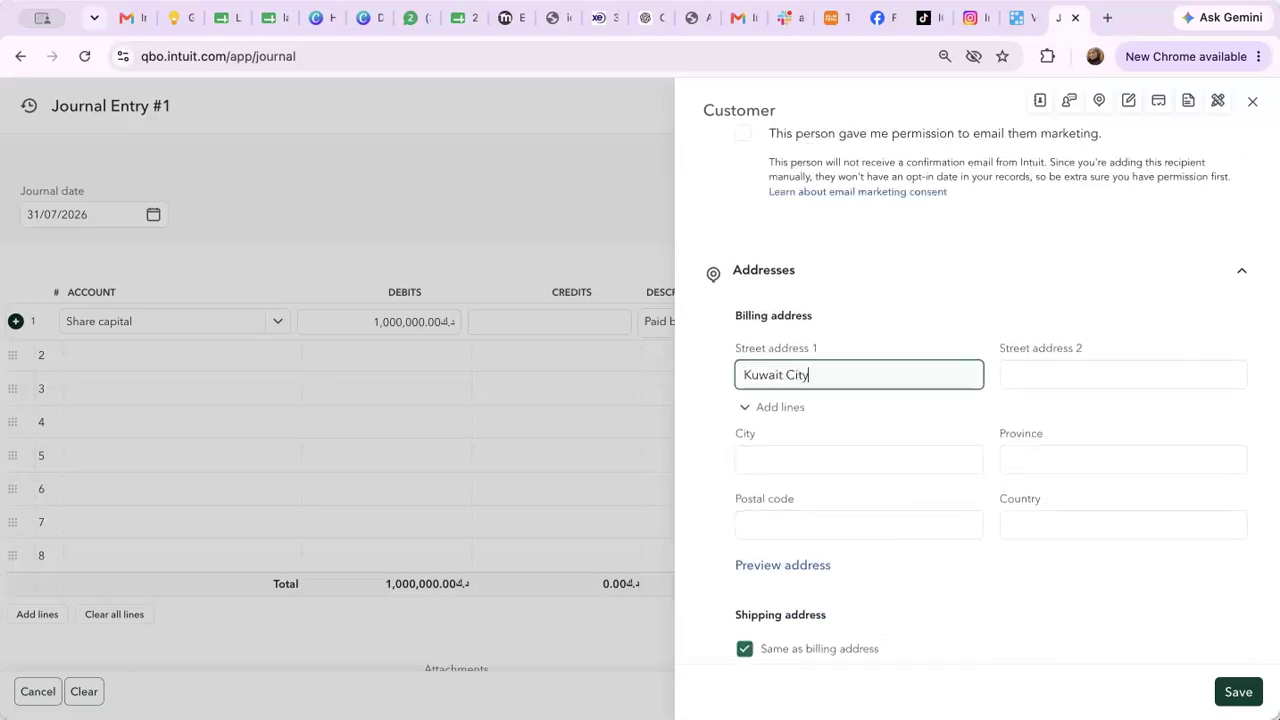
click(1030, 524)
text(Kuwait)
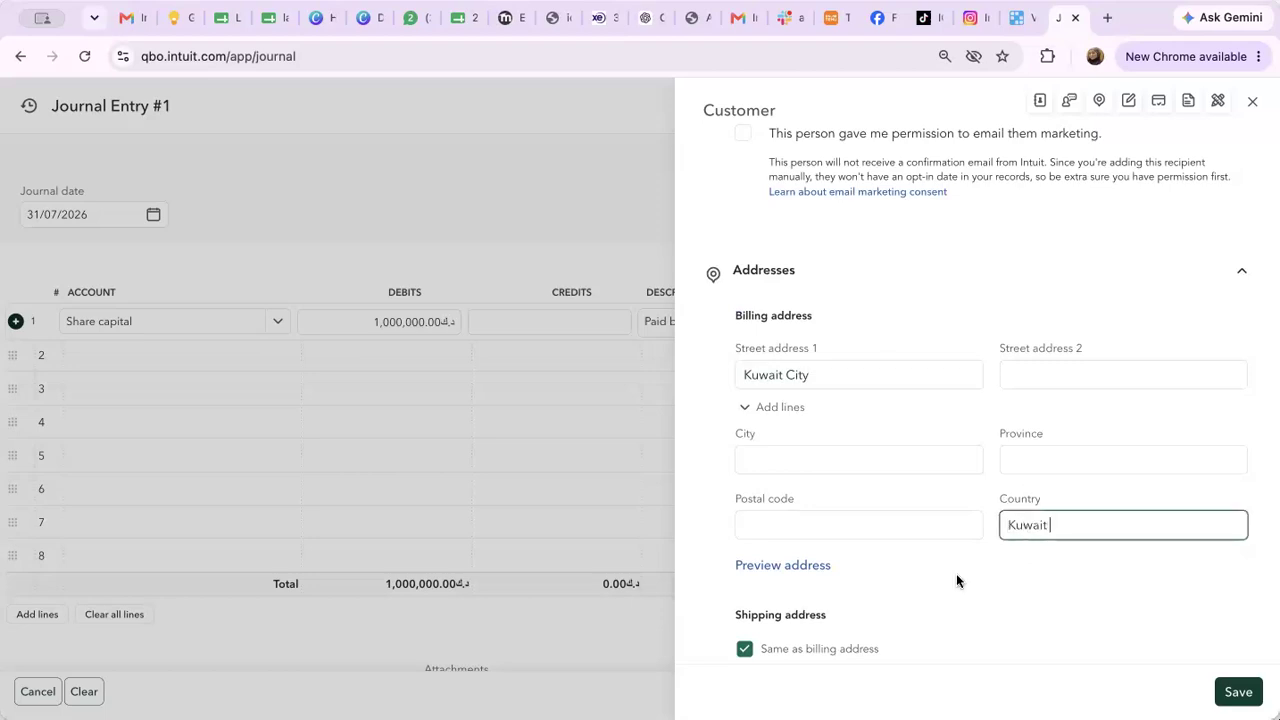
scroll(957, 578, down, 5)
scroll(957, 578, down, 5)
scroll(956, 575, down, 5)
click(760, 299)
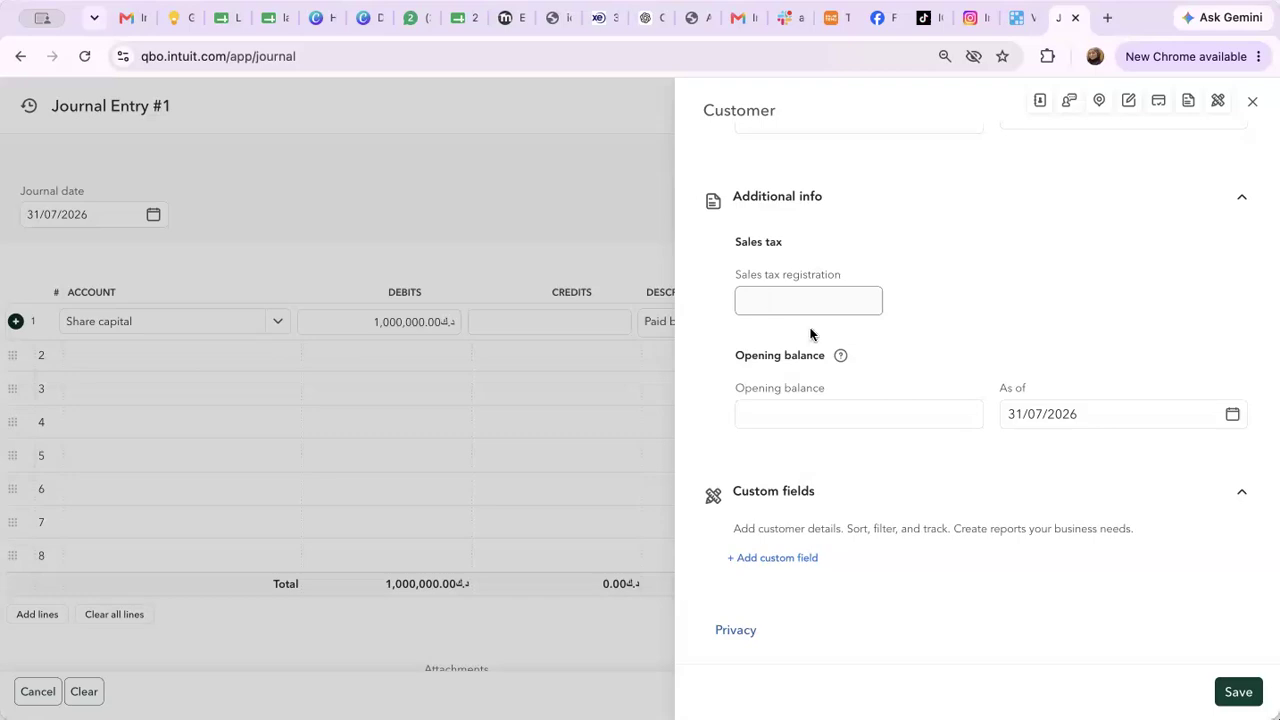
Enter 1000000 in the customer's Opening balance field
click(782, 415)
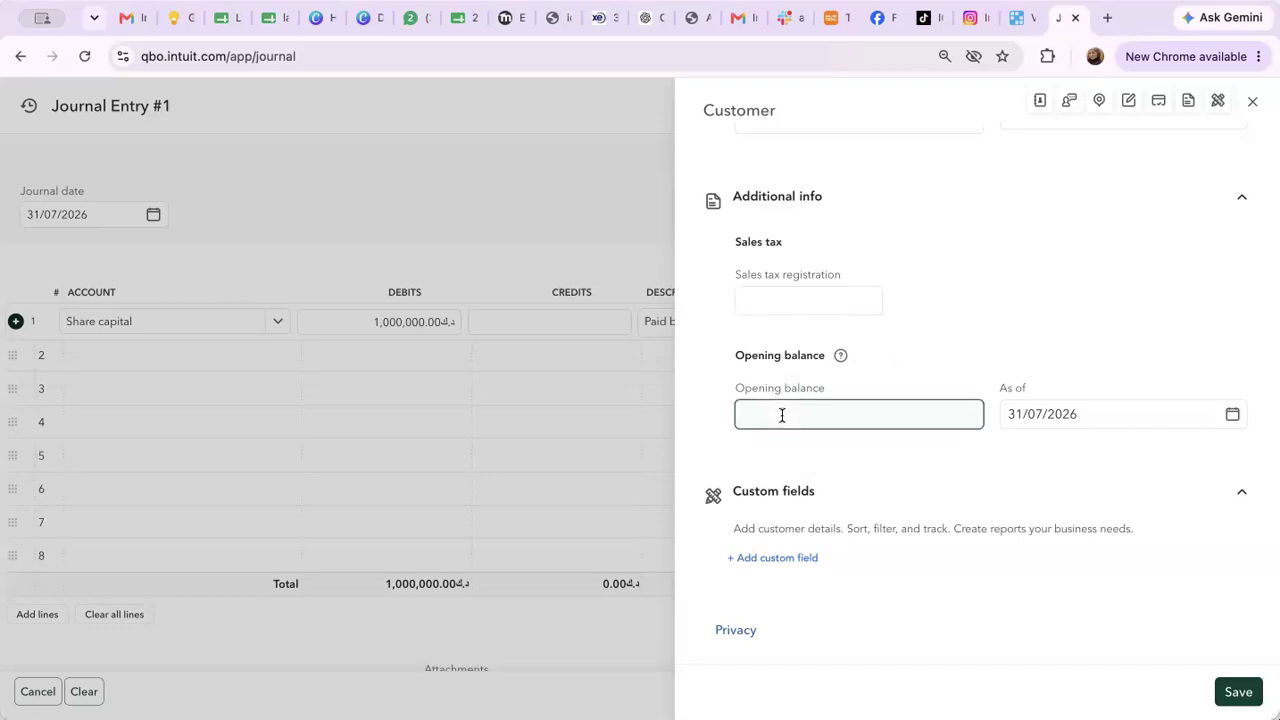
text(1000000)
Save the new customer and close the 'Well done! Let's get you paid' popup
click(1238, 692)
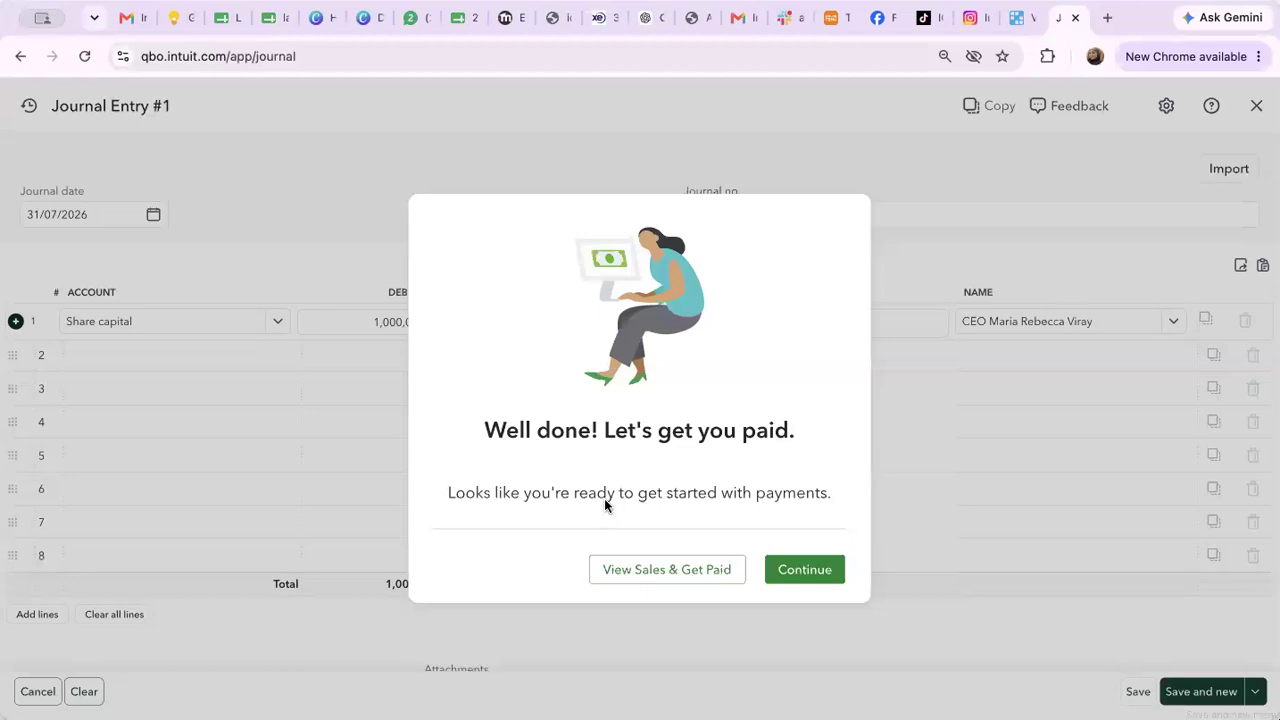
click(812, 571)
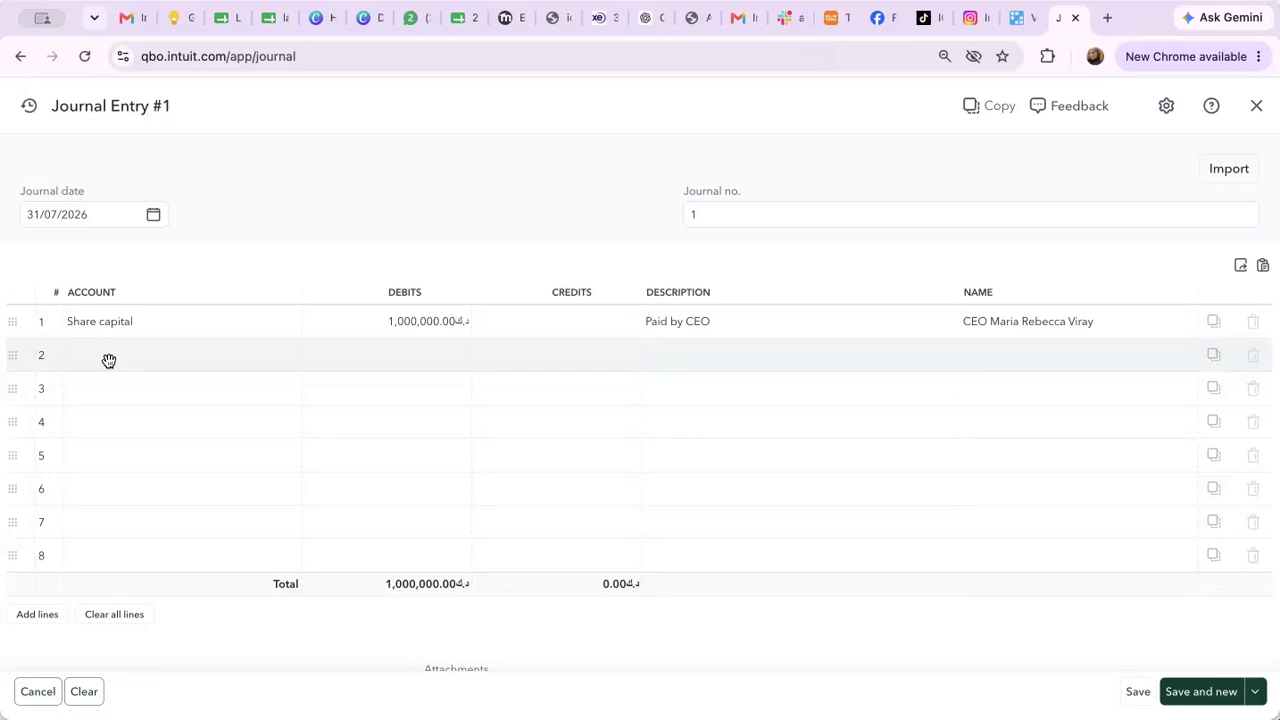
Set line 2's account to Cash and cash equivalents and save Journal Entry #1
click(120, 363)
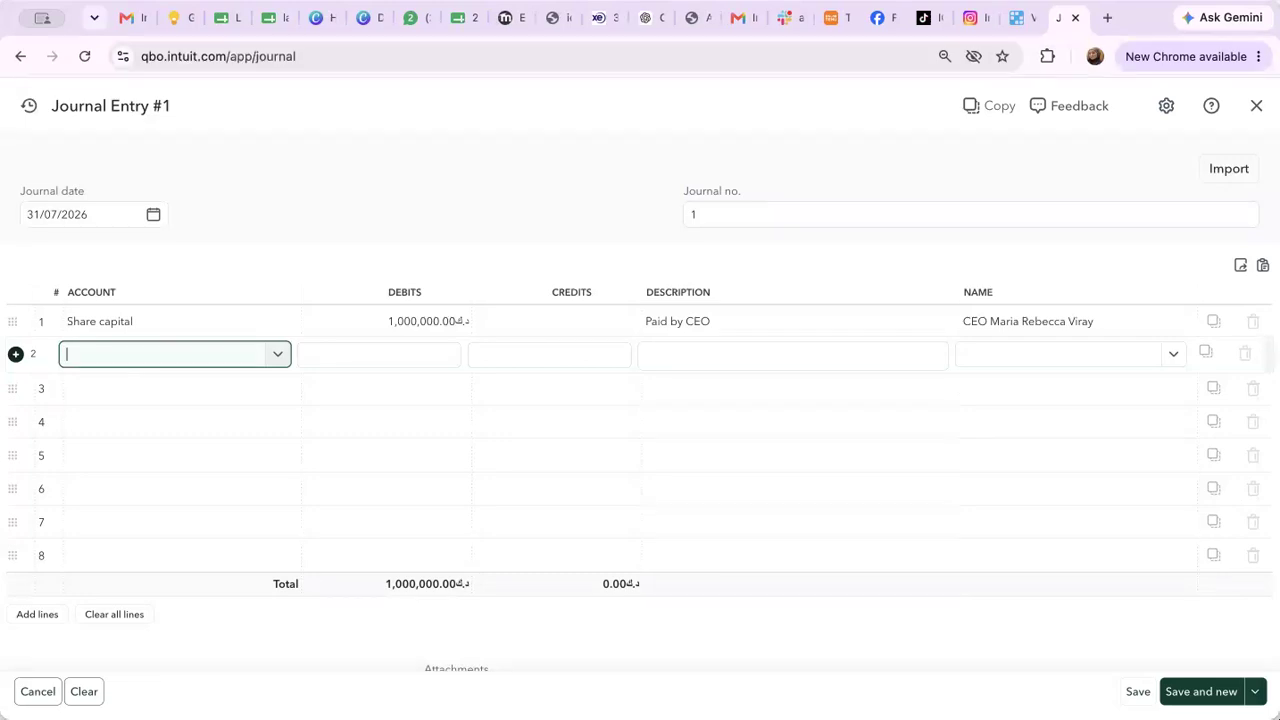
text(Eq)
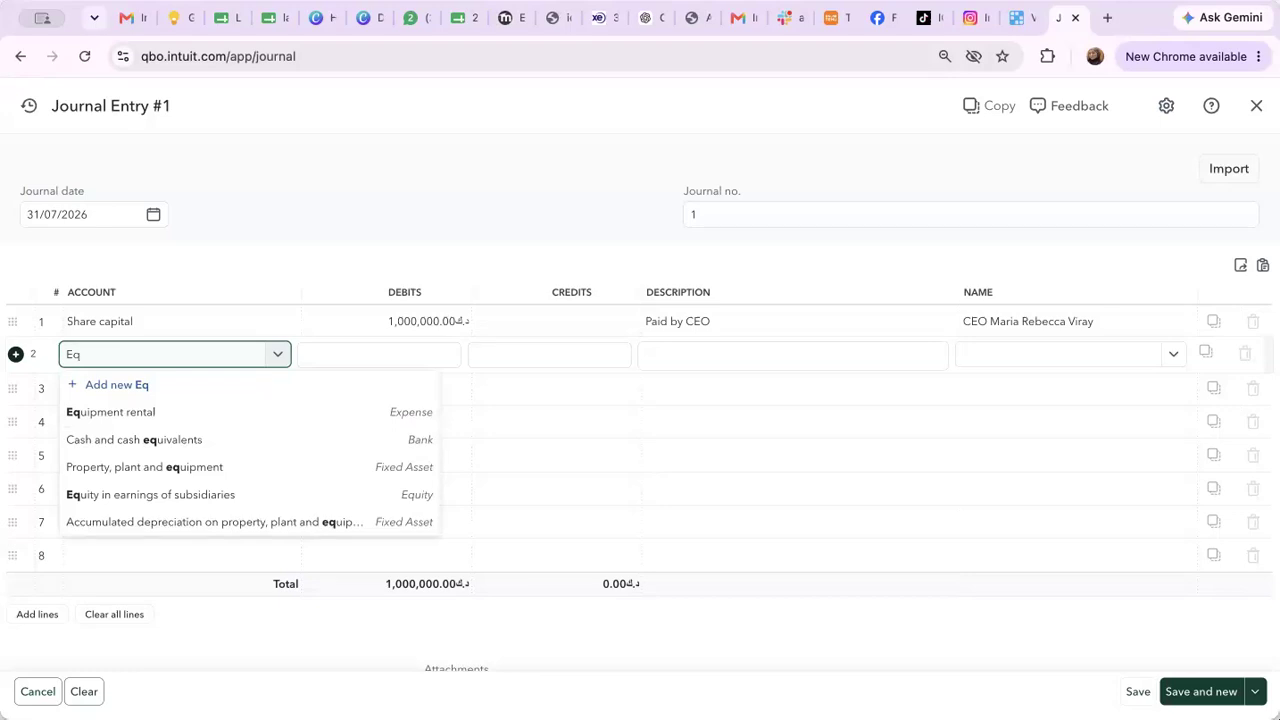
key(BackSpace)
key(BackSpace)
text(Ca)
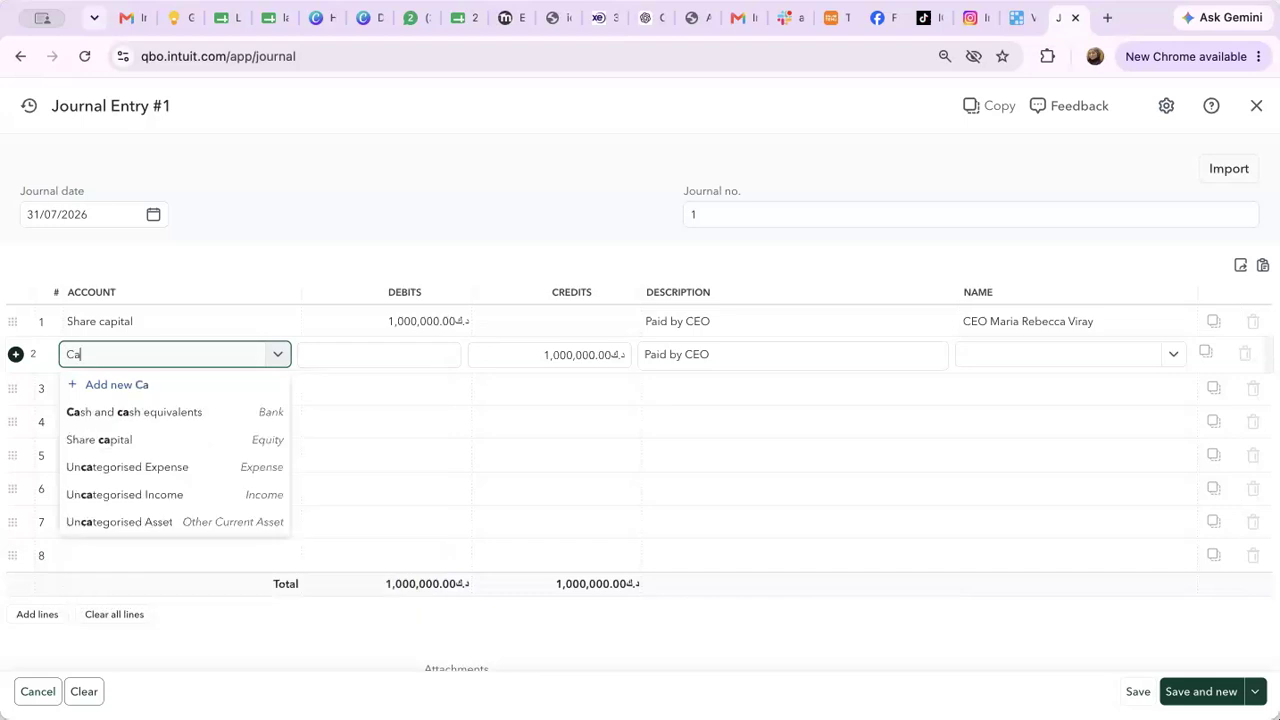
text(sh)
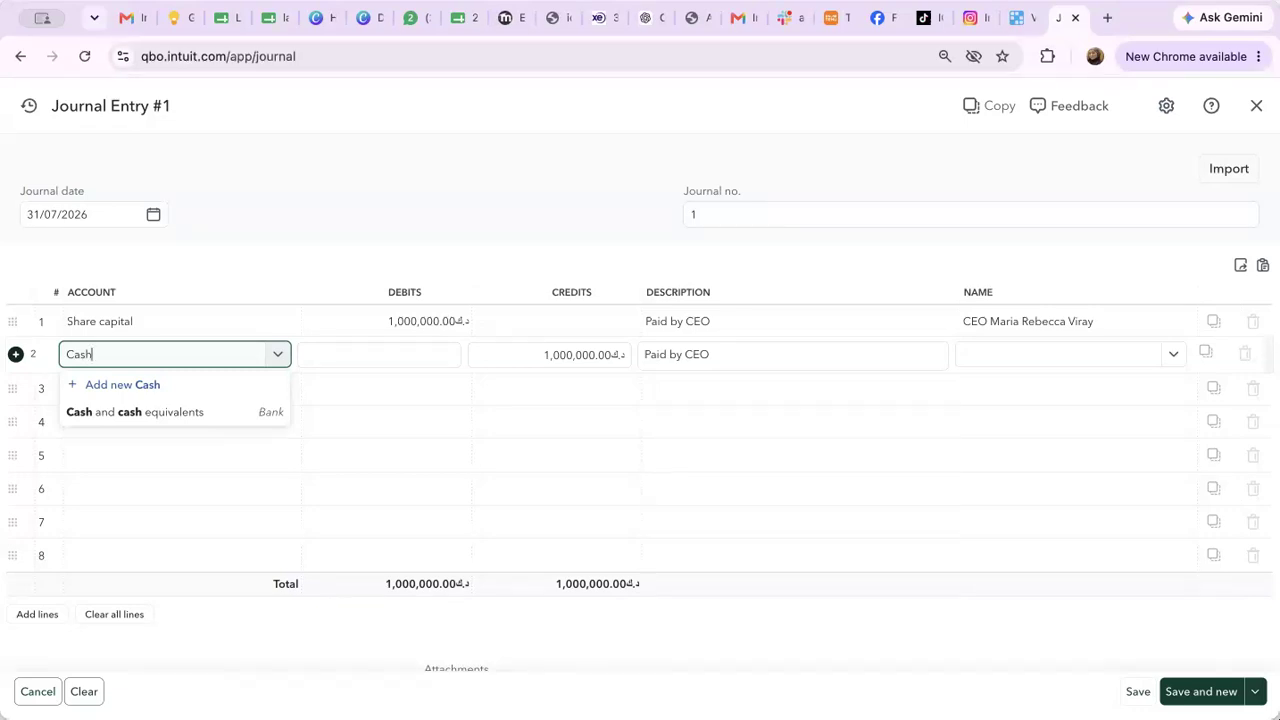
click(130, 414)
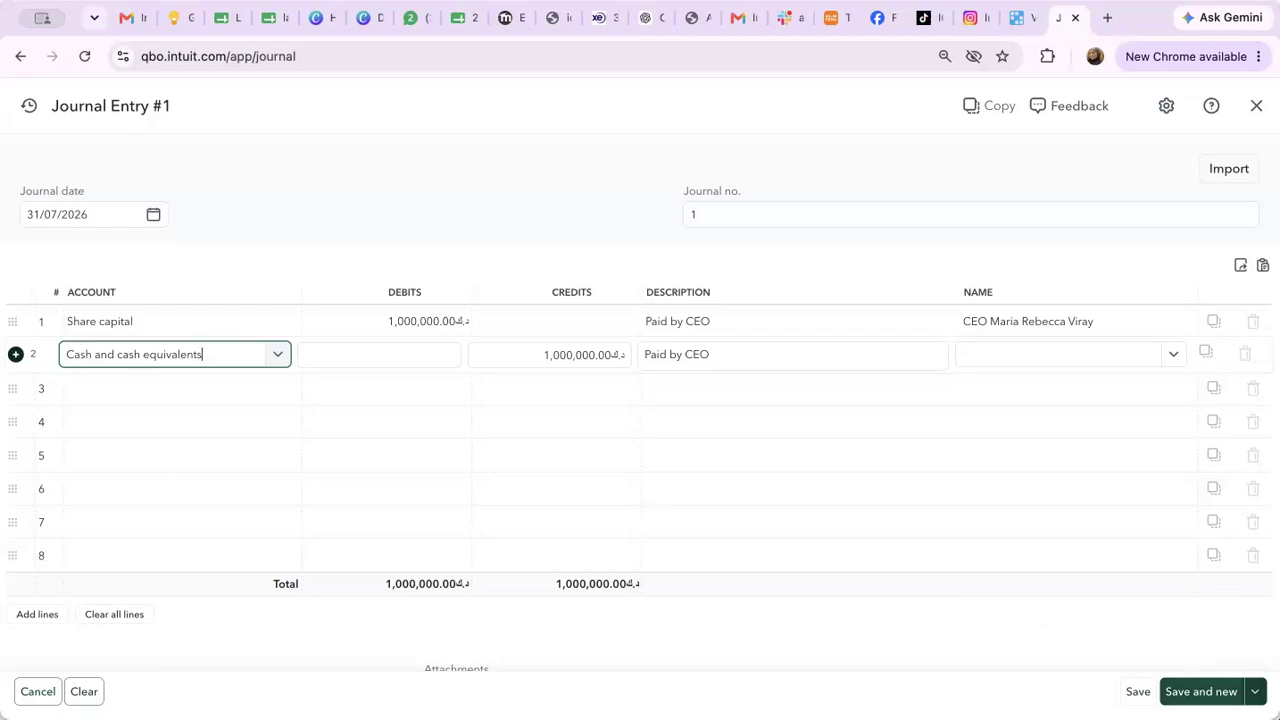
click(1134, 693)
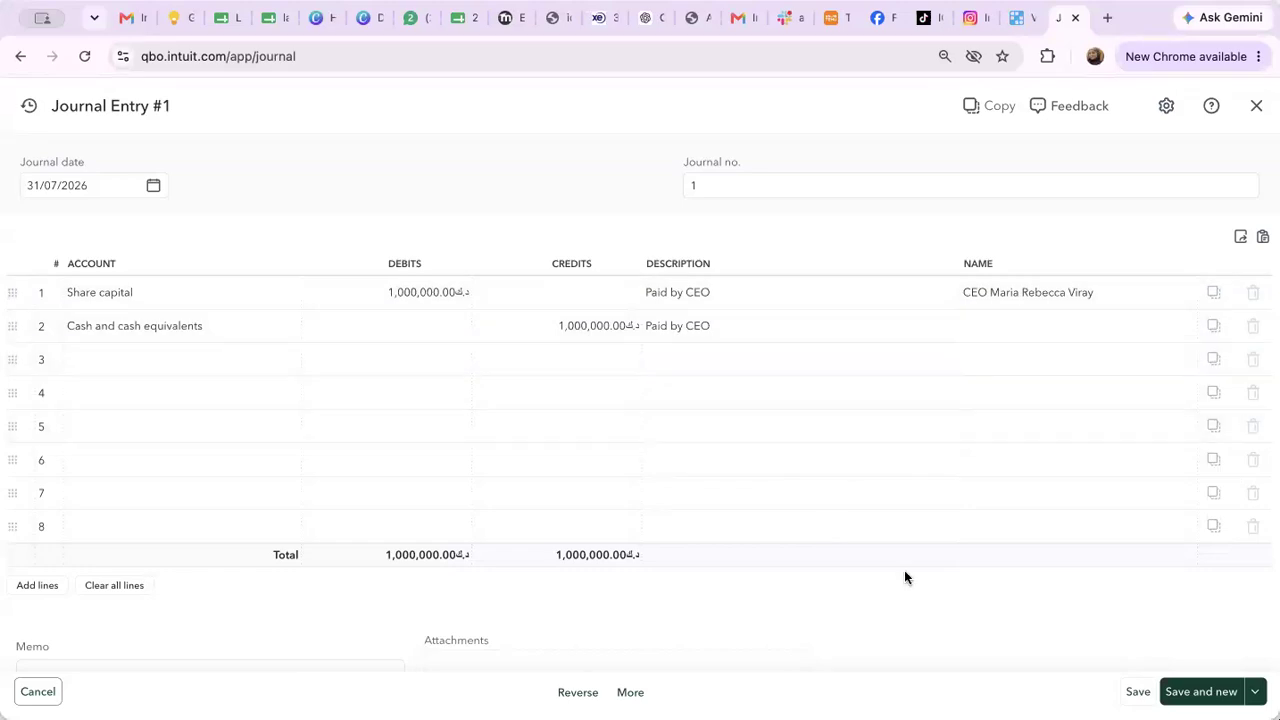
Use Save and new to store Journal Entry #1 and open a blank Journal Entry #2
click(1206, 693)
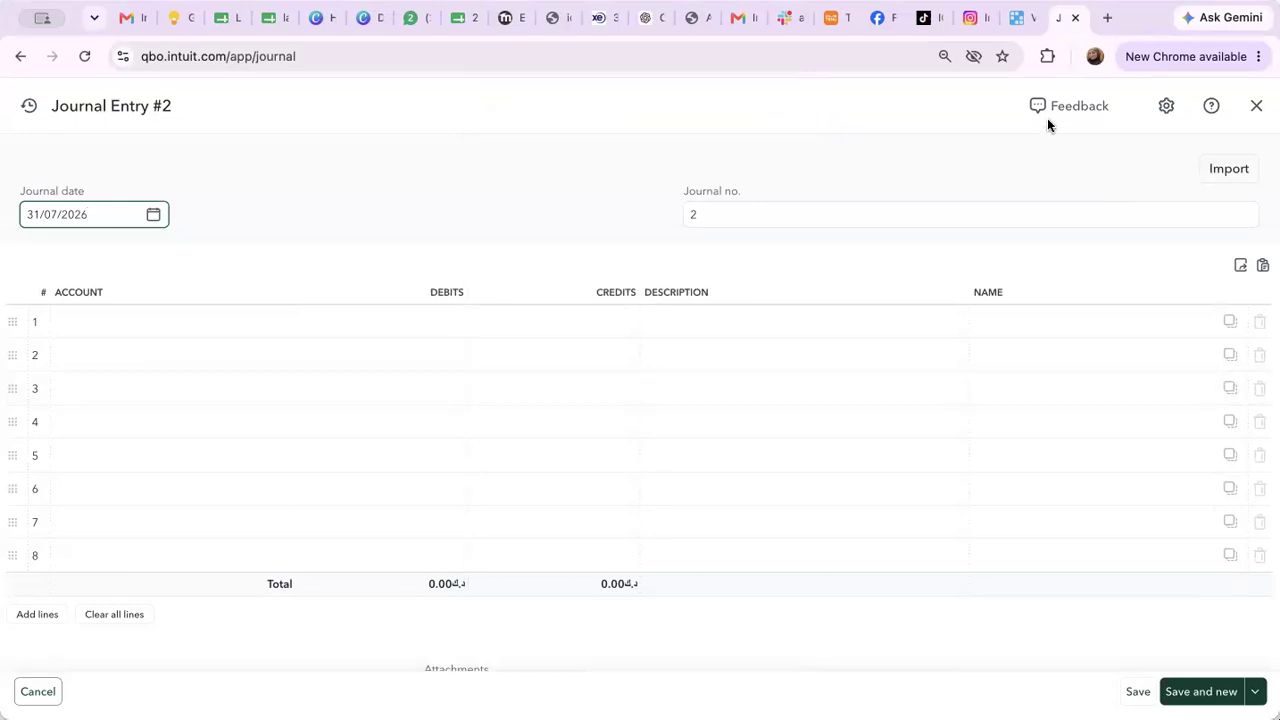
Search 'Equip' and choose Property, plant and equipment as line 1's account
click(138, 331)
text(Equip)
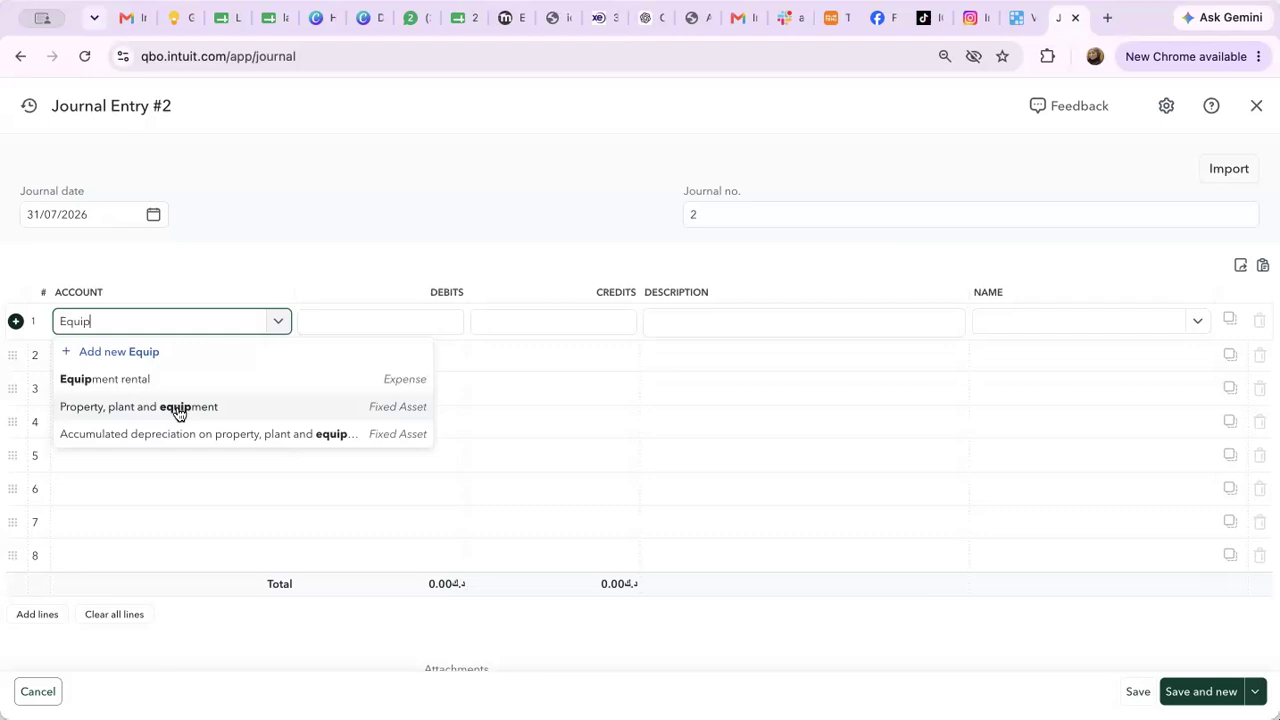
click(214, 411)
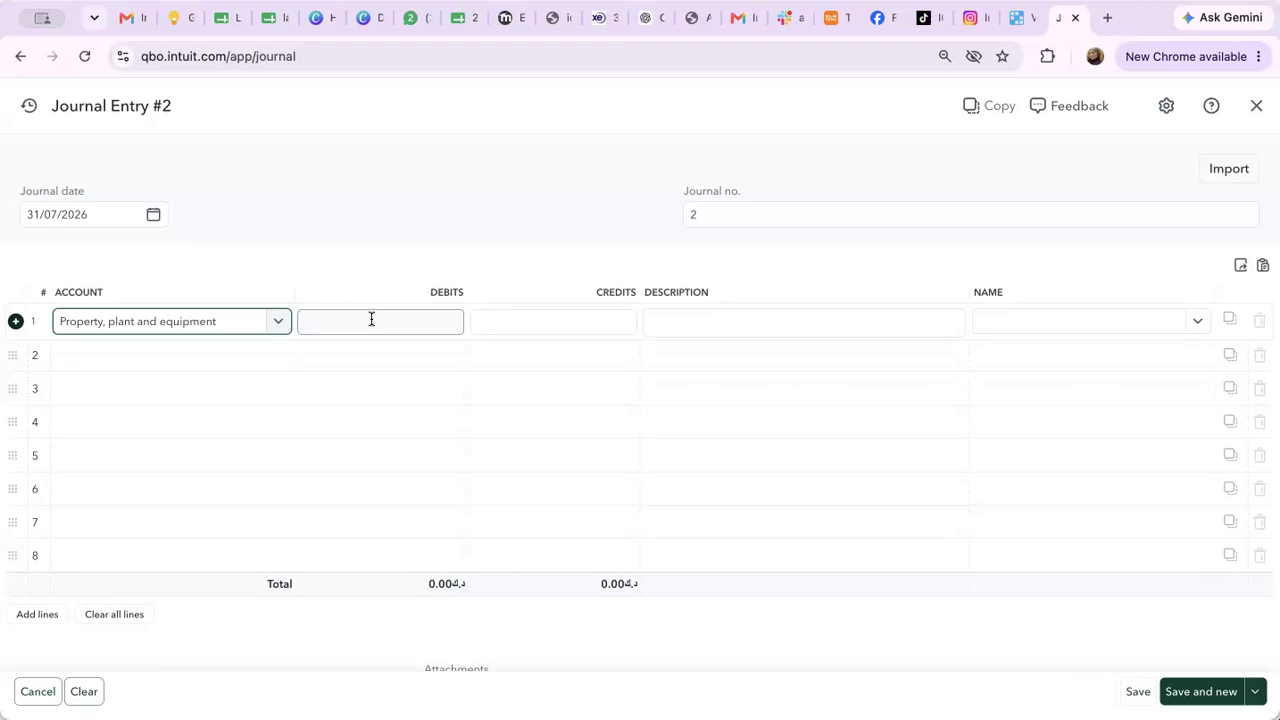
click(369, 327)
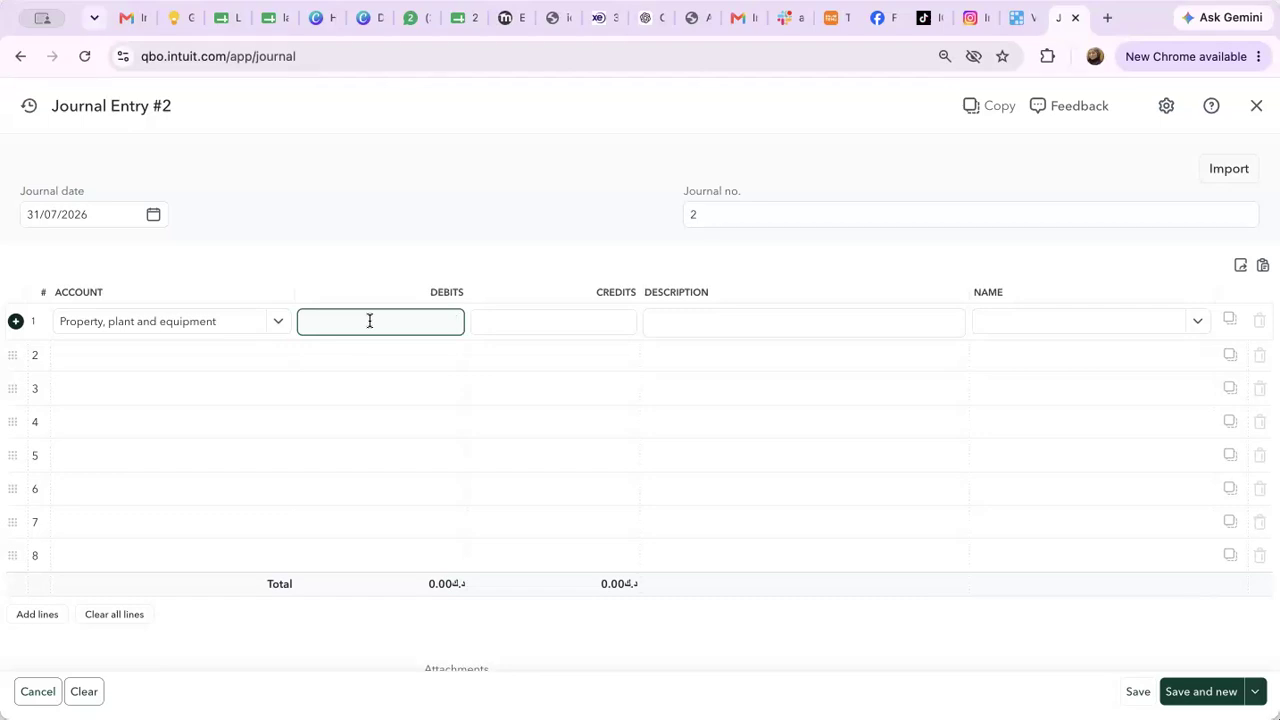
Debit line 1 with 800 and describe it as 'Maclos for Office 50" - Xcite Alghanim'
text(800)
key(Tab)
key(Tab)
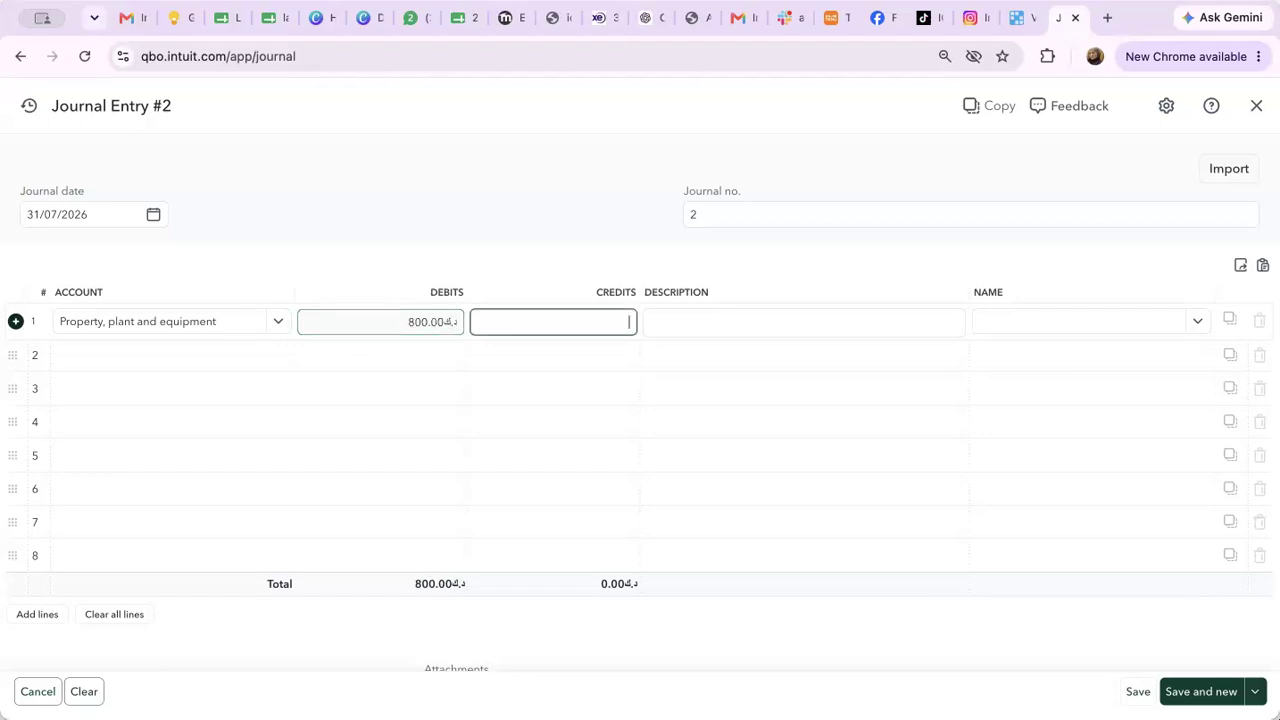
text(Maclos )
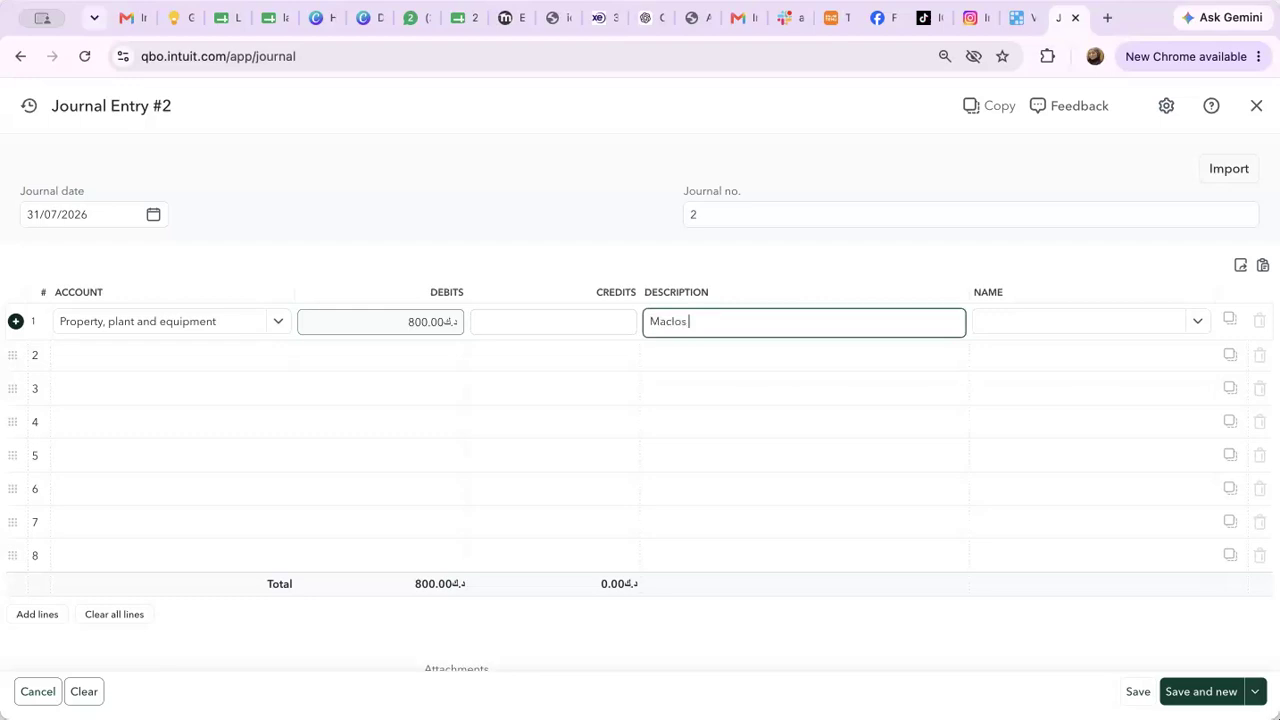
text(for Office )
text(50 inche)
key(BackSpace)
key(BackSpace)
key(BackSpace)
key(BackSpace)
key(BackSpace)
text(" - IN)
key(BackSpace)
text(Xcite Alghanim)
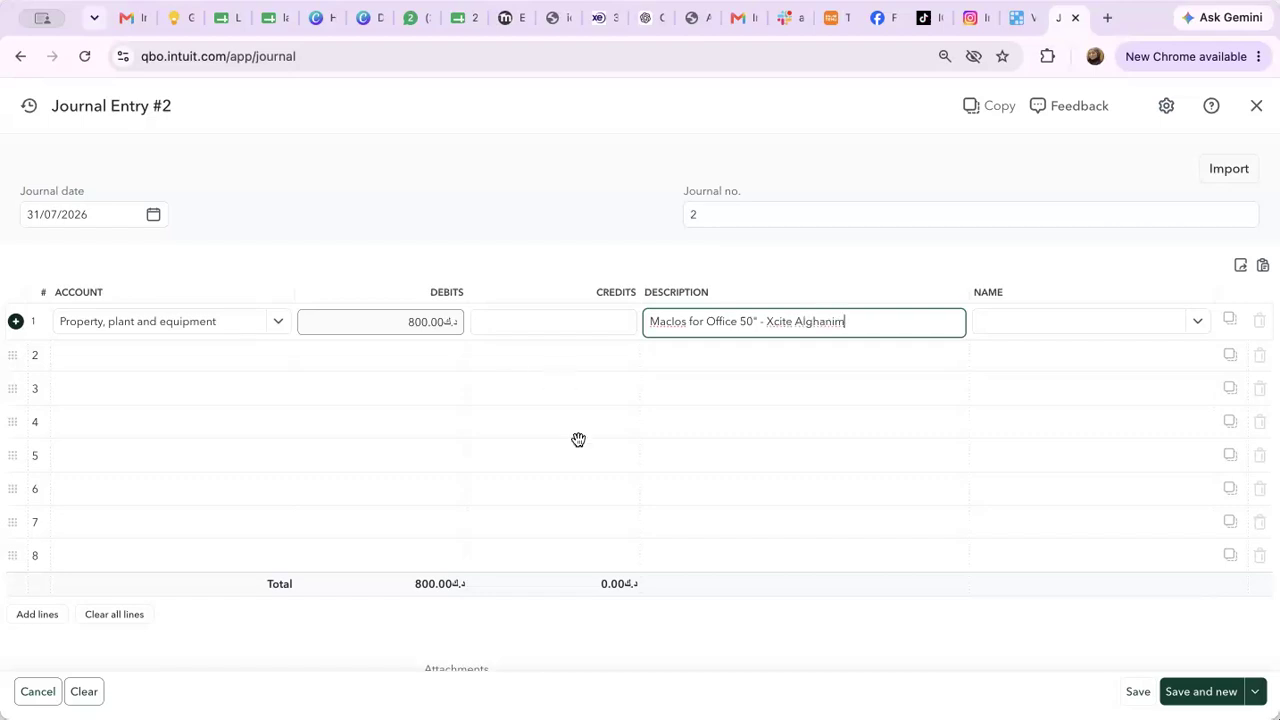
click(1139, 332)
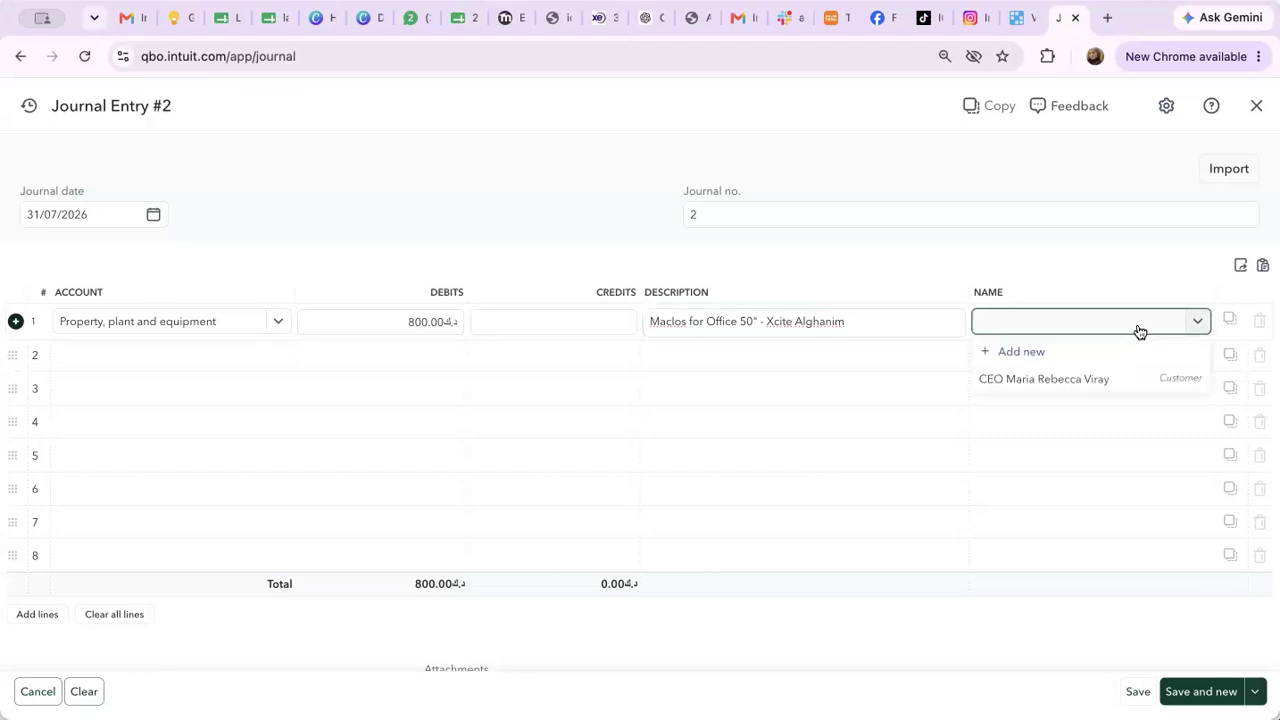
Add a new customer with the person's display name and save it as line 1's name
click(1022, 349)
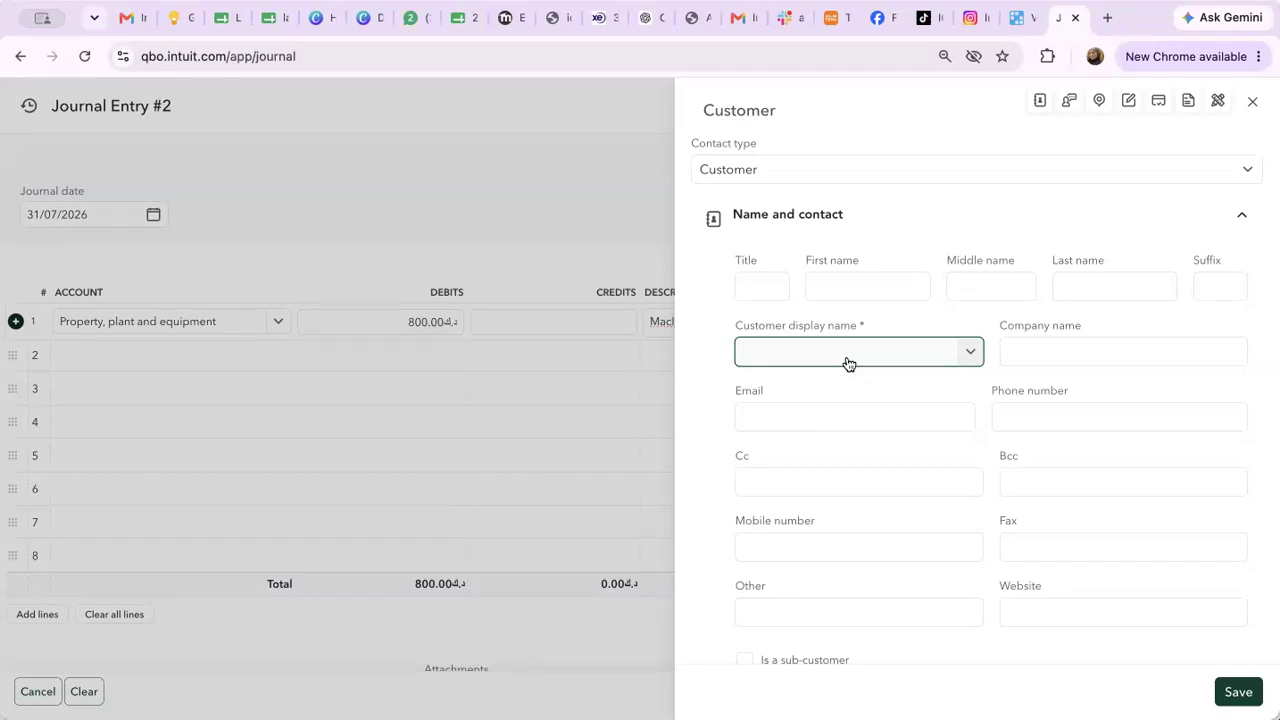
scroll(802, 493, down, 5)
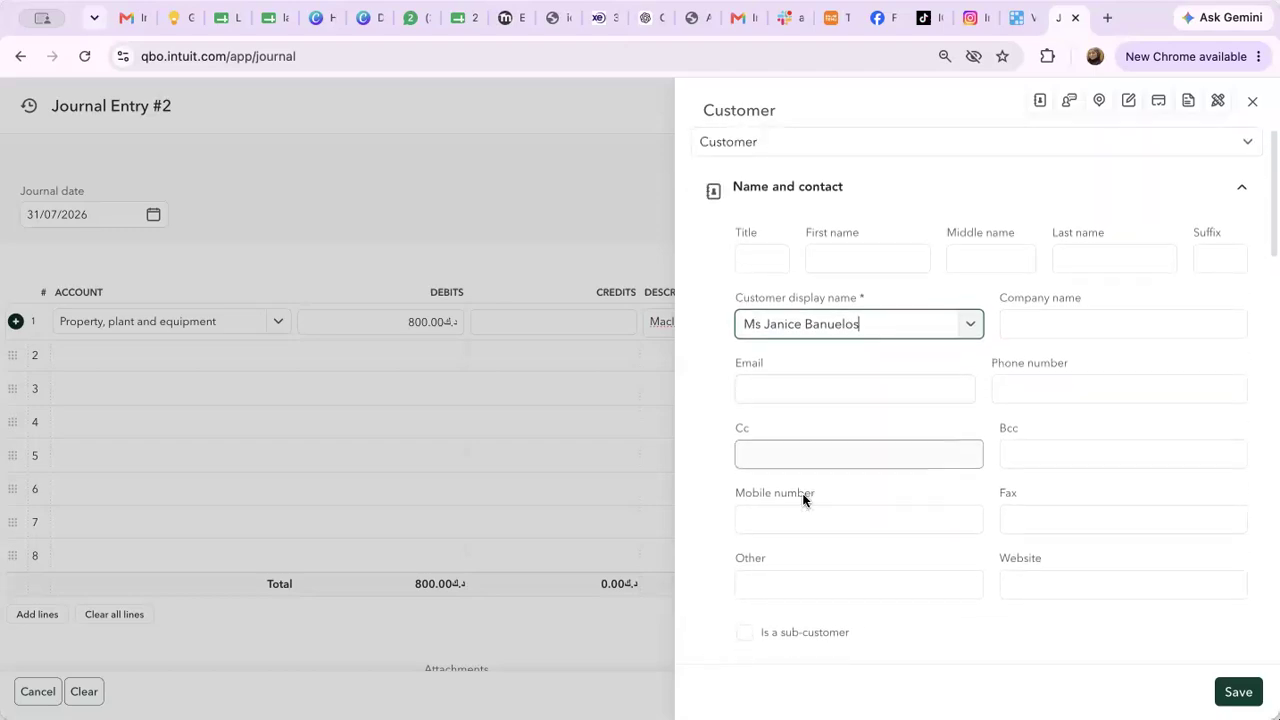
scroll(803, 500, down, 10)
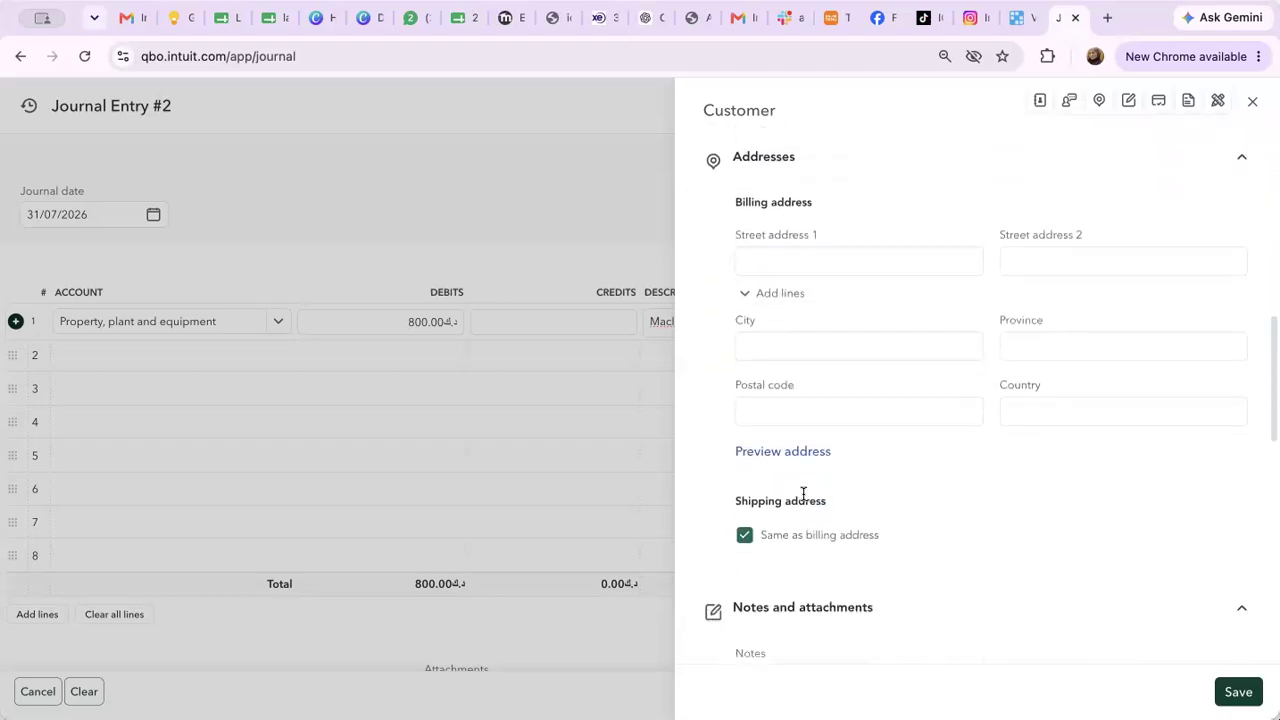
scroll(803, 494, down, 2)
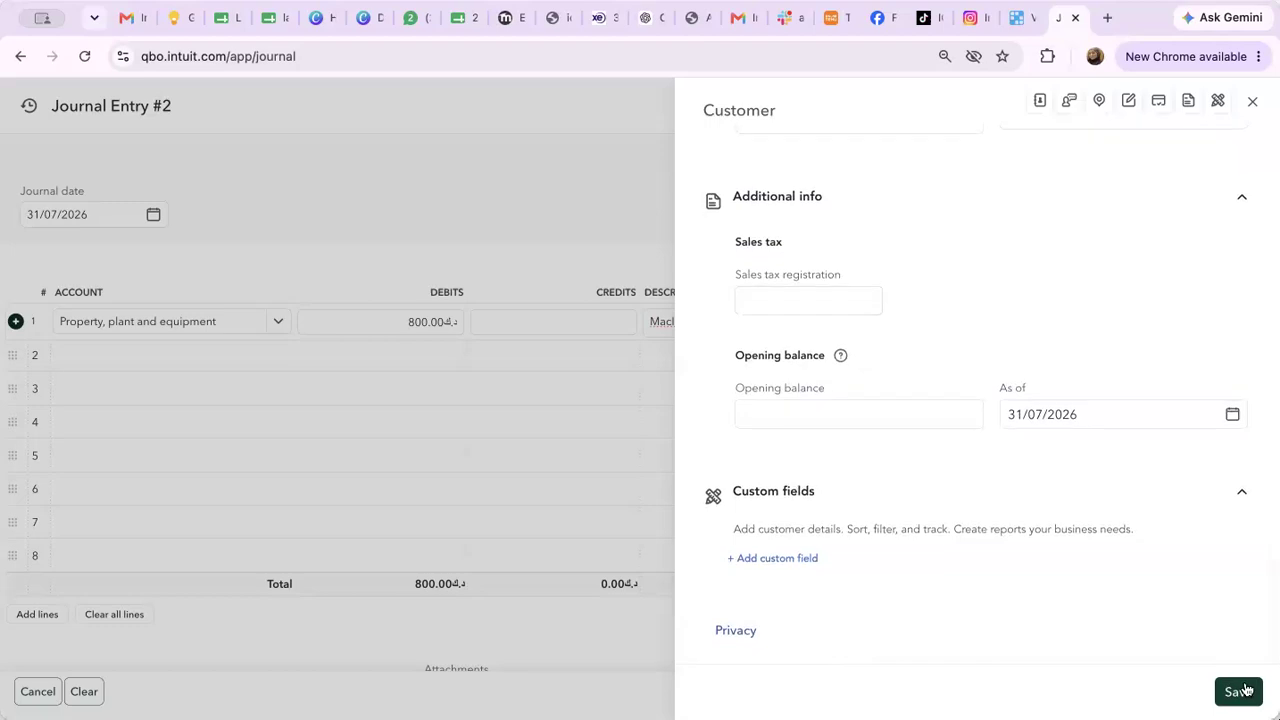
click(1240, 691)
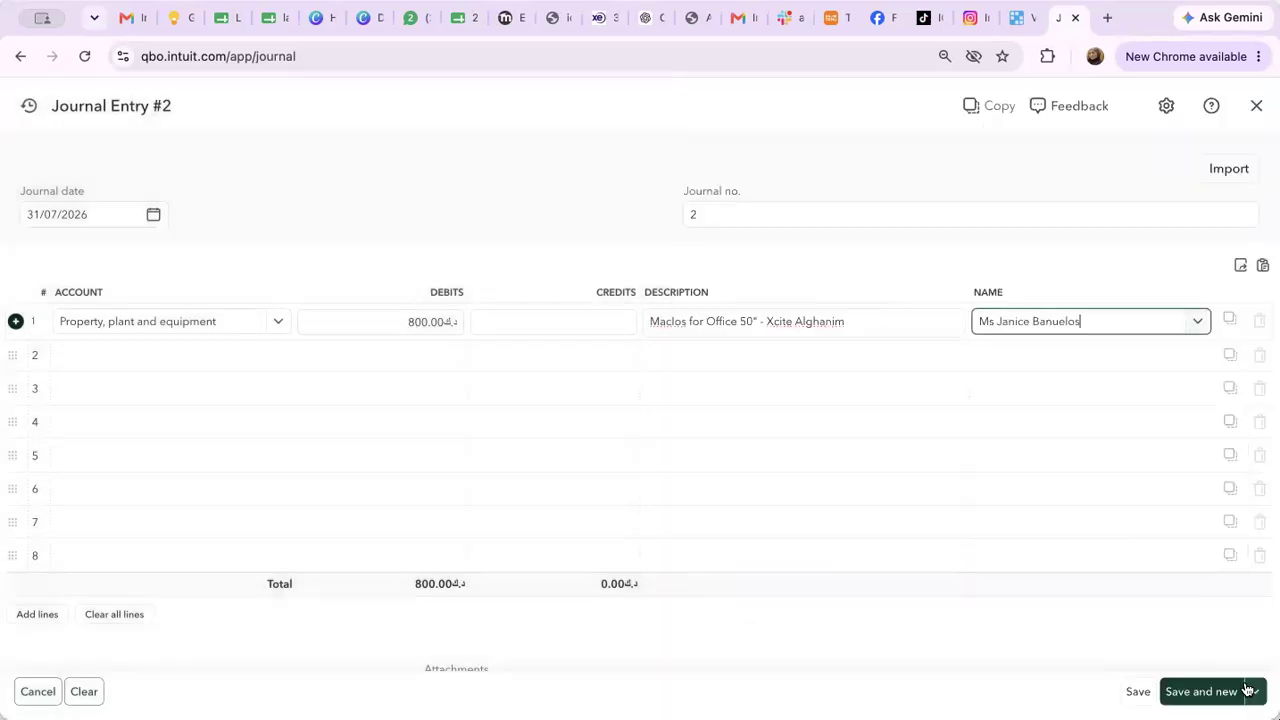
click(146, 366)
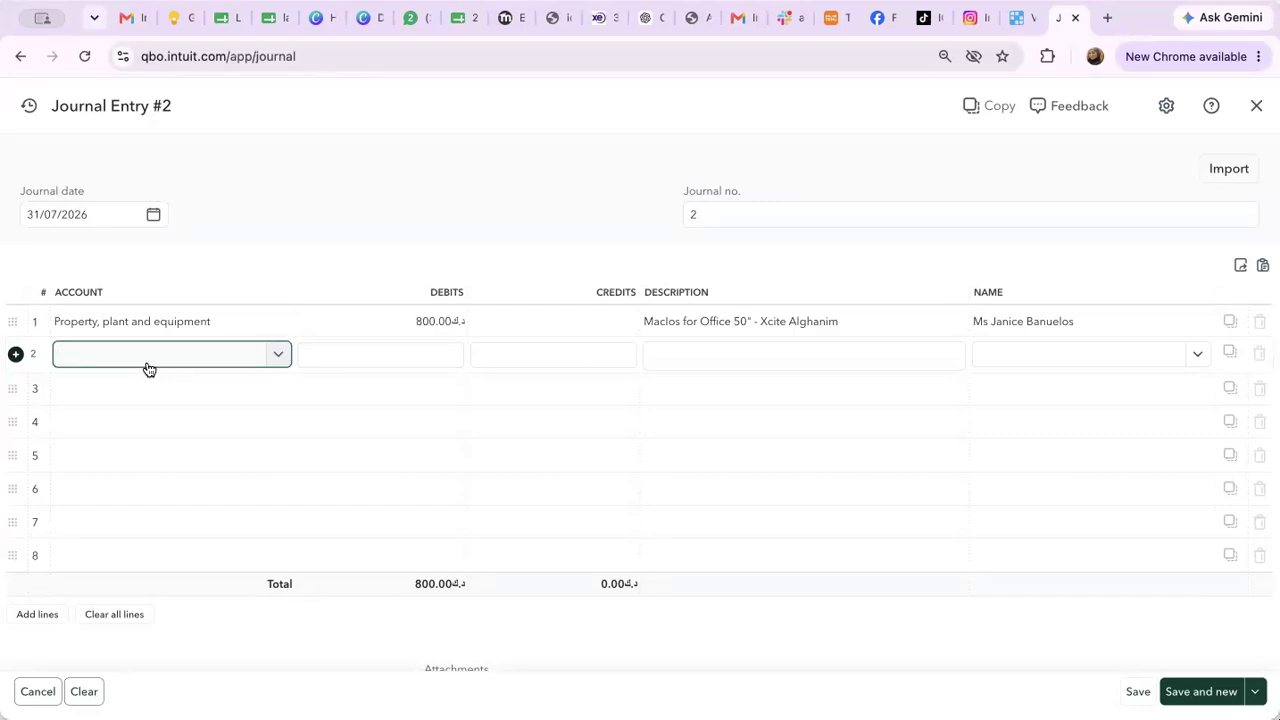
Credit line 2 to Cash and cash equivalents, save Journal Entry #2, and reopen line 2's account list
text(Cash)
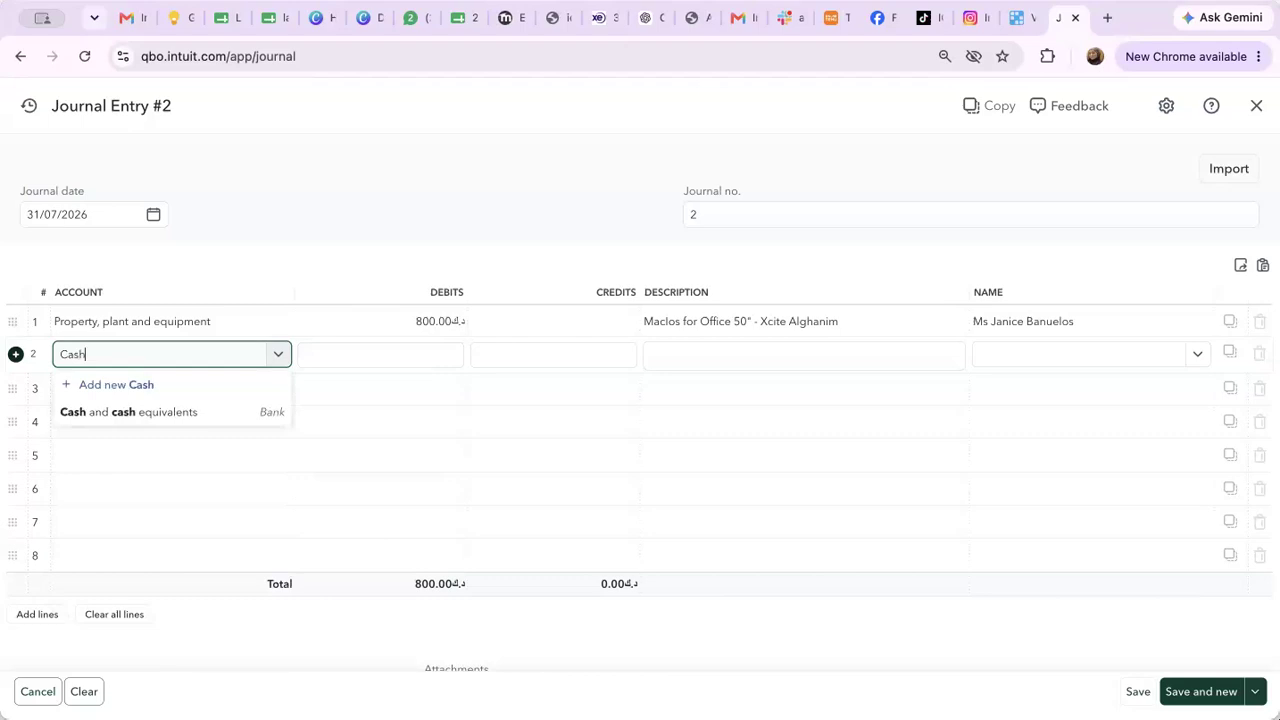
click(146, 418)
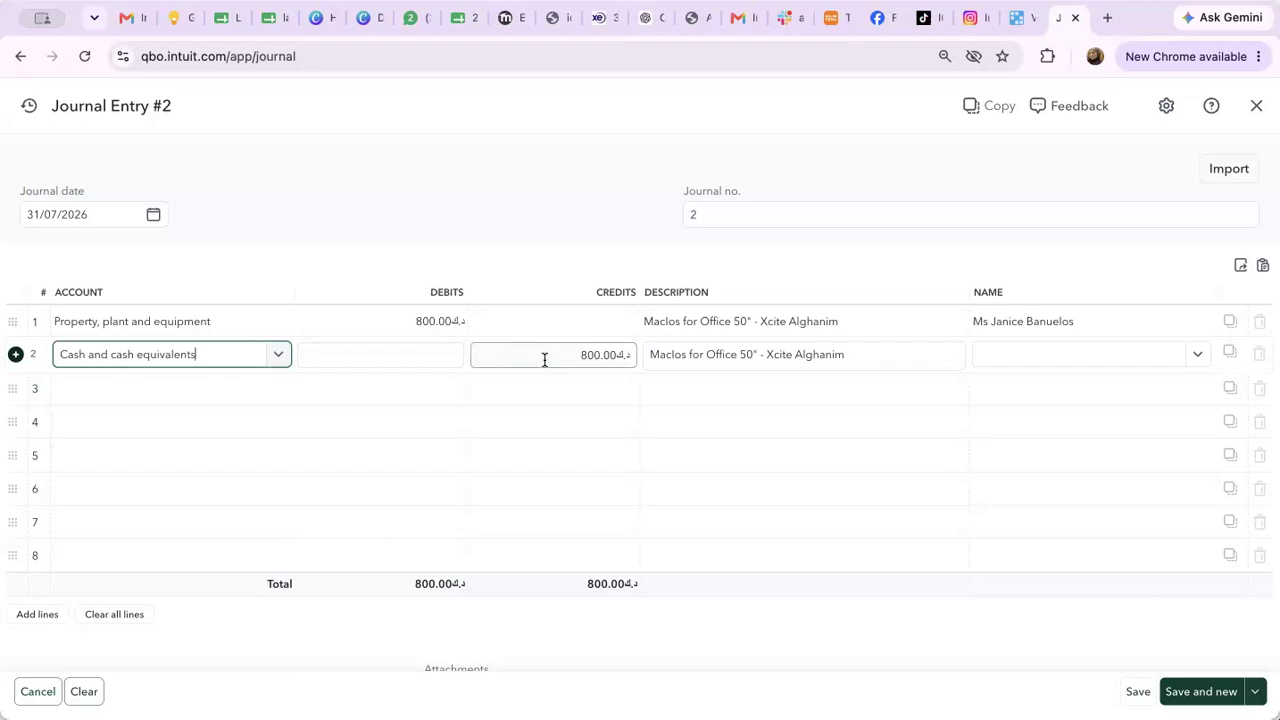
click(1153, 692)
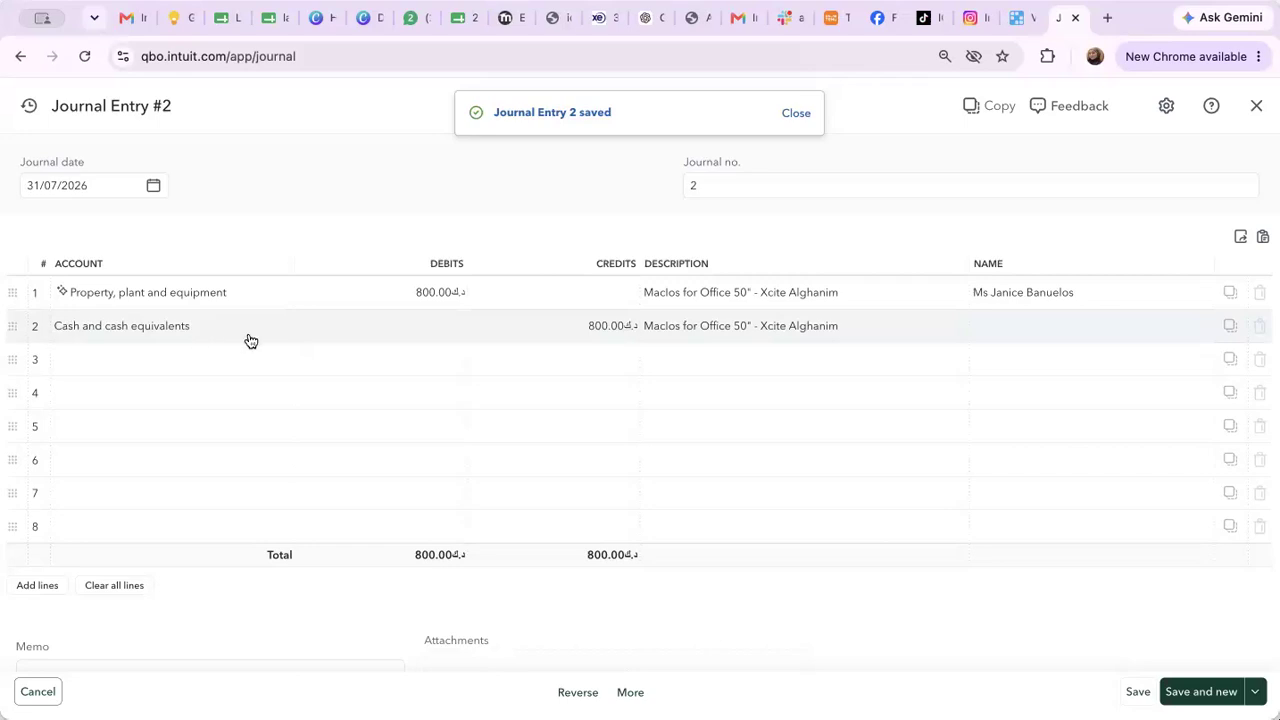
click(279, 332)
click(279, 332)
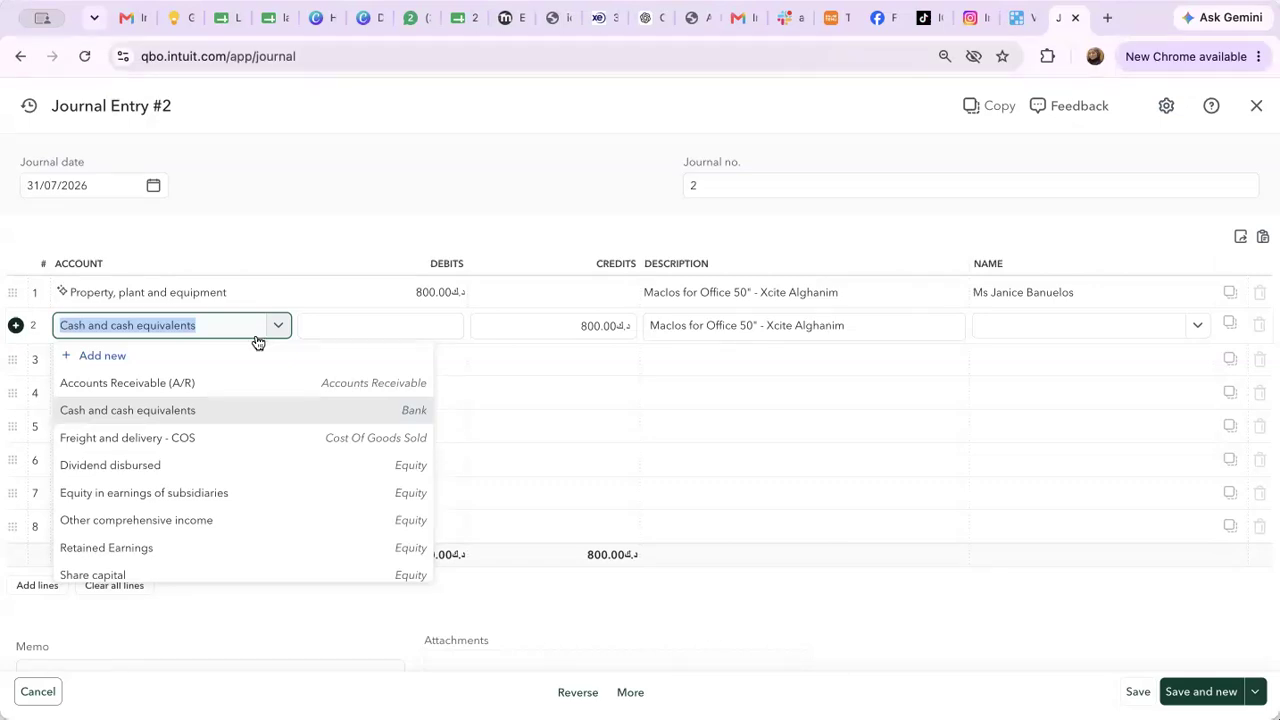
Replace line 2's Cash and cash equivalents with a new 'VA Solutions Ltd.' account and its account number
click(109, 354)
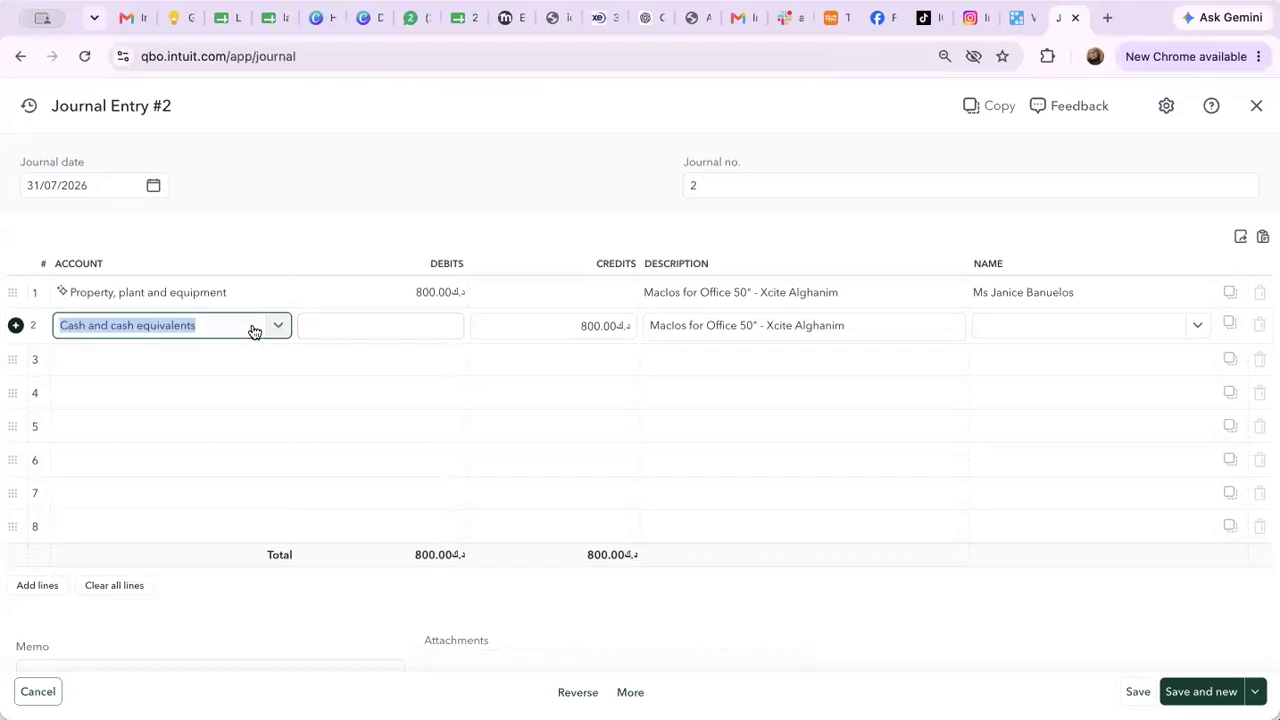
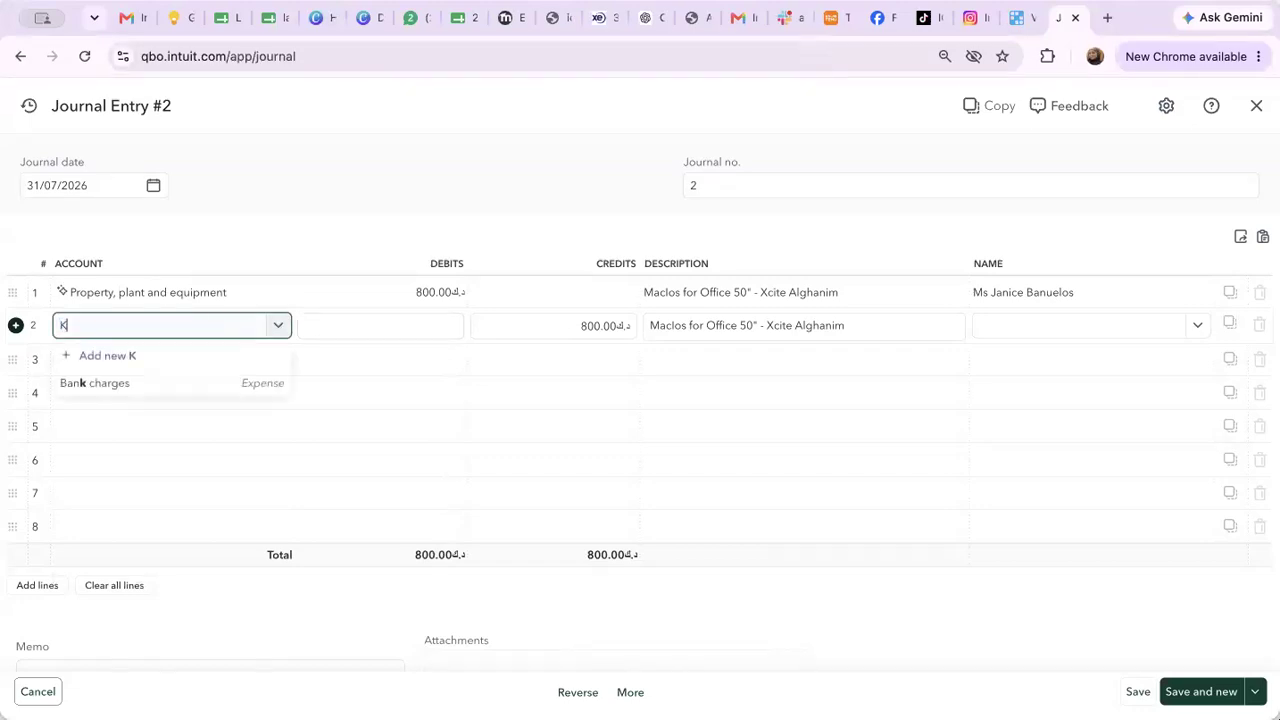
key(BackSpace)
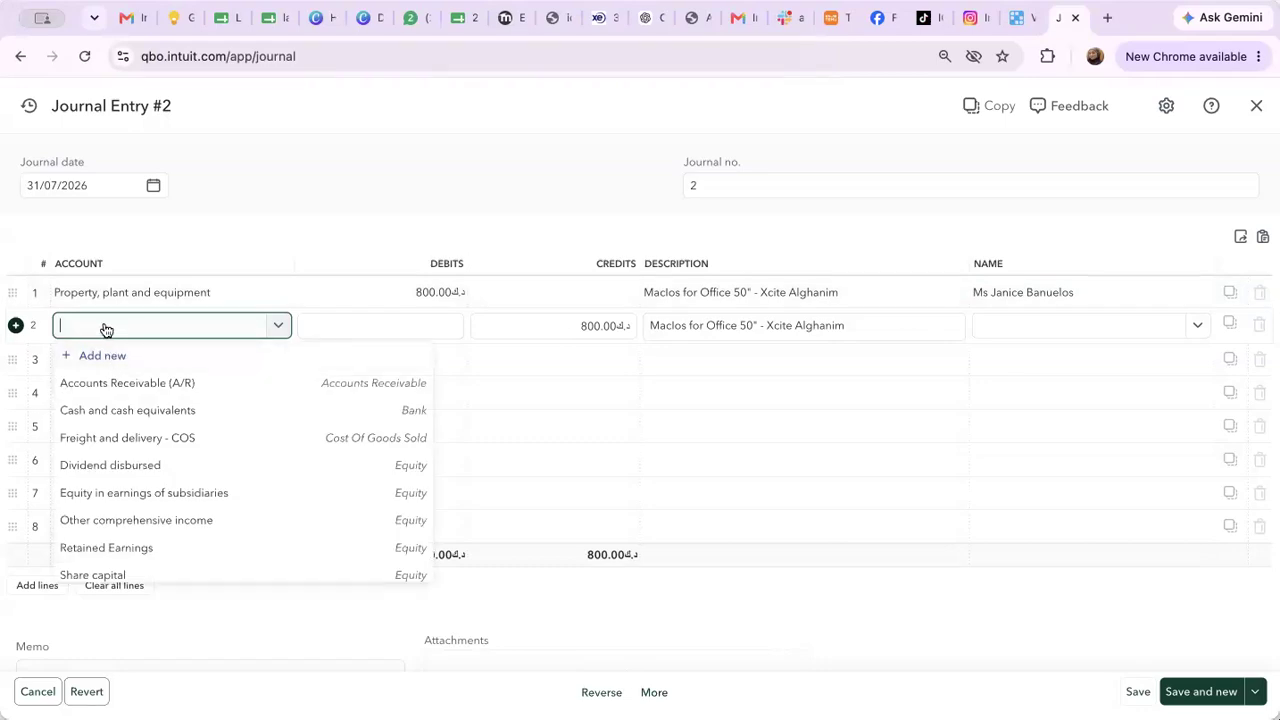
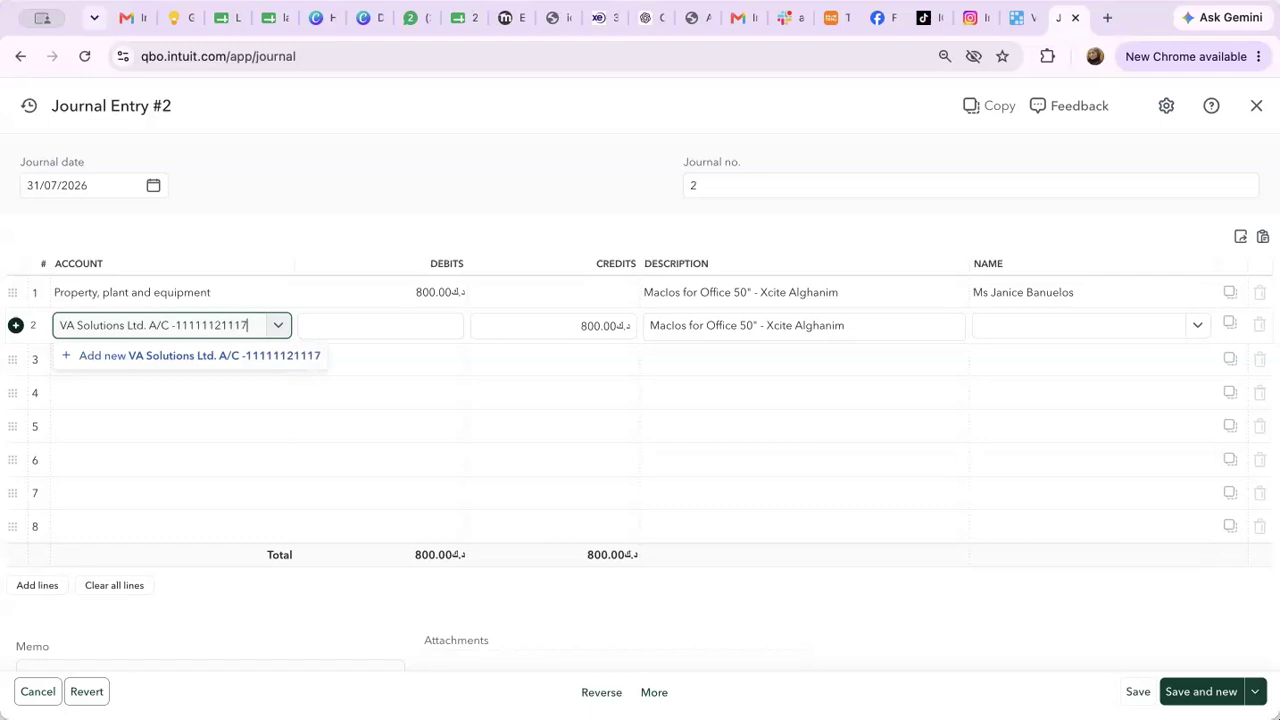
click(160, 358)
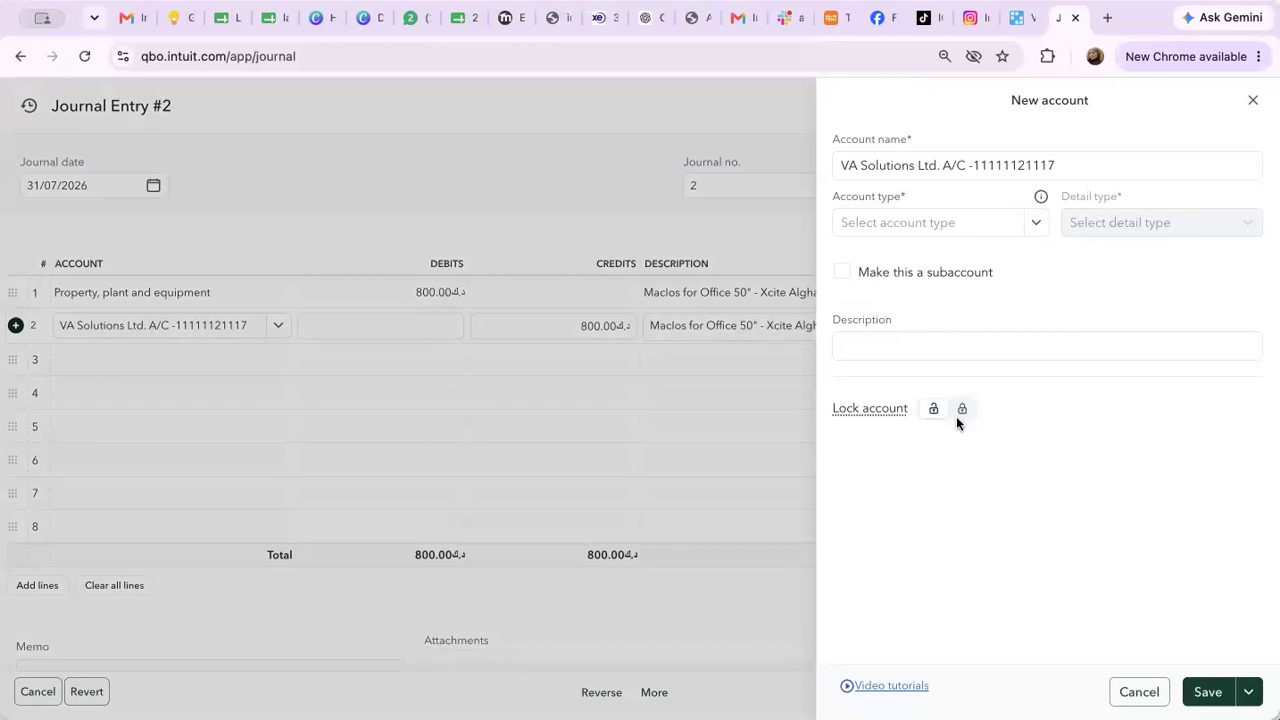
Give the new account the description 'Business Bank Account'
click(873, 347)
text(Bus)
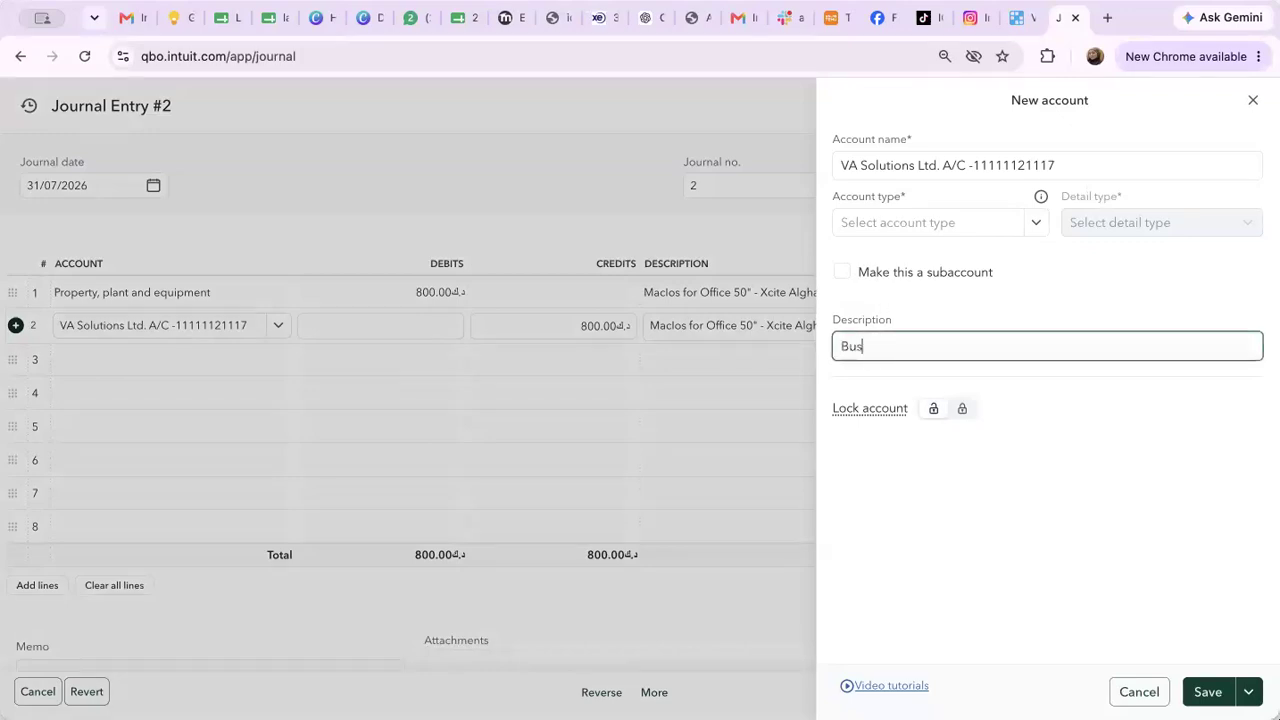
text(iness Ban)
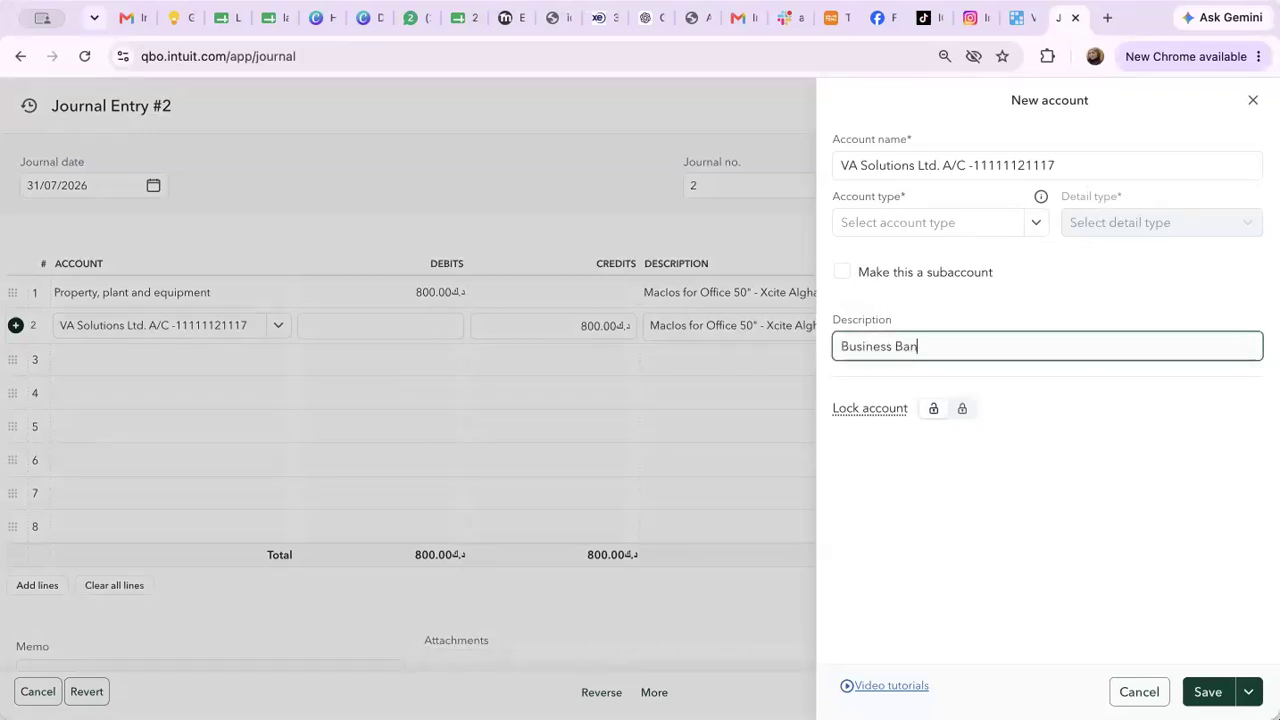
text(k Account)
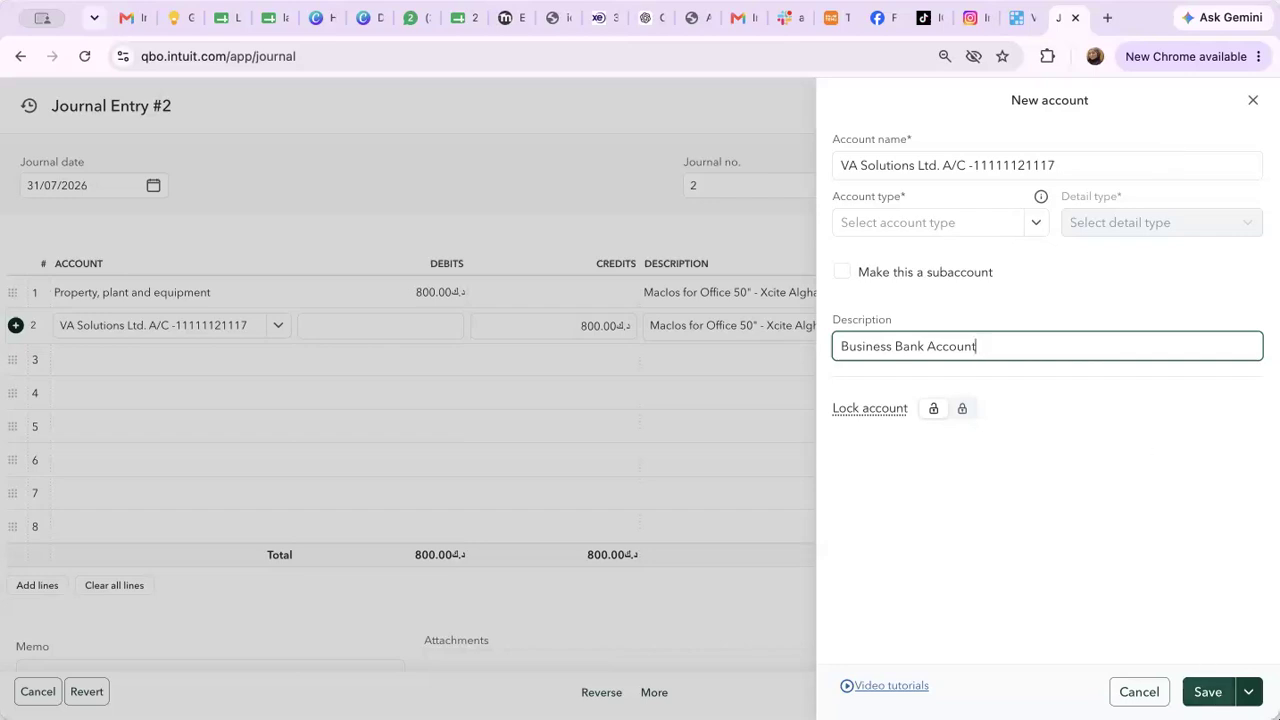
click(1208, 692)
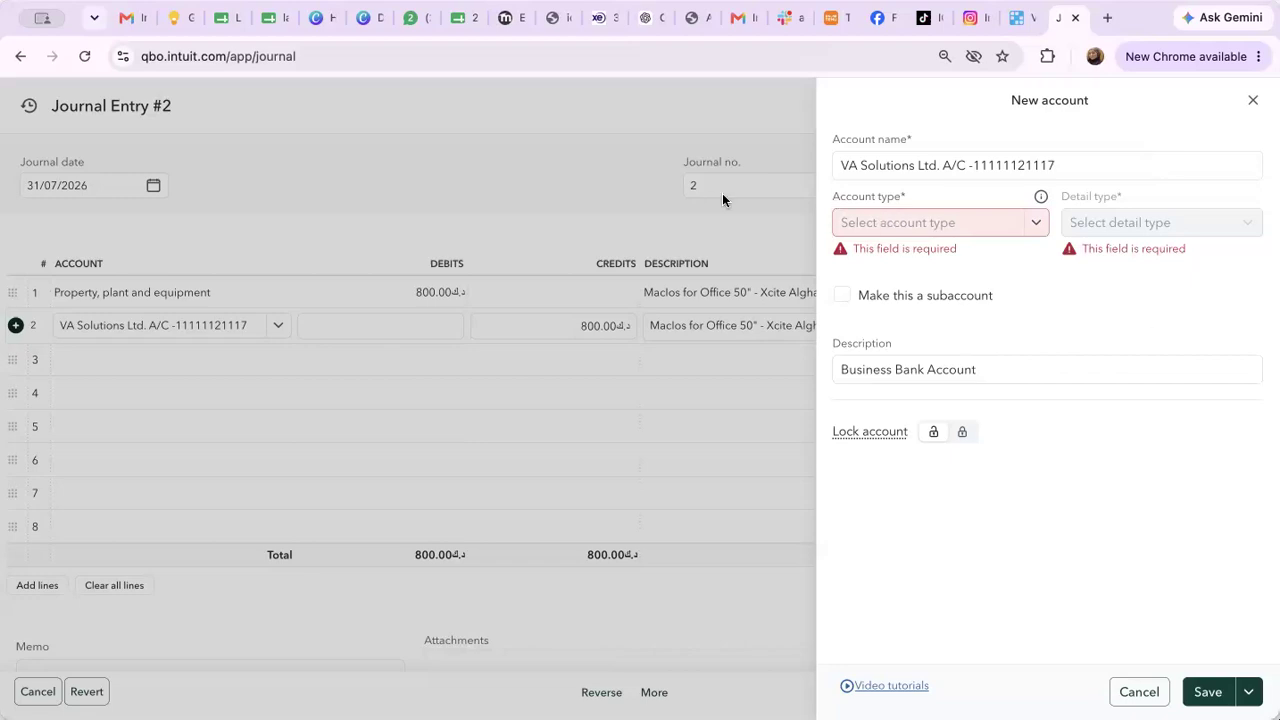
Set the account type to Owner's equity, save the account, and save Journal Entry #2
click(911, 232)
scroll(913, 475, down, 4)
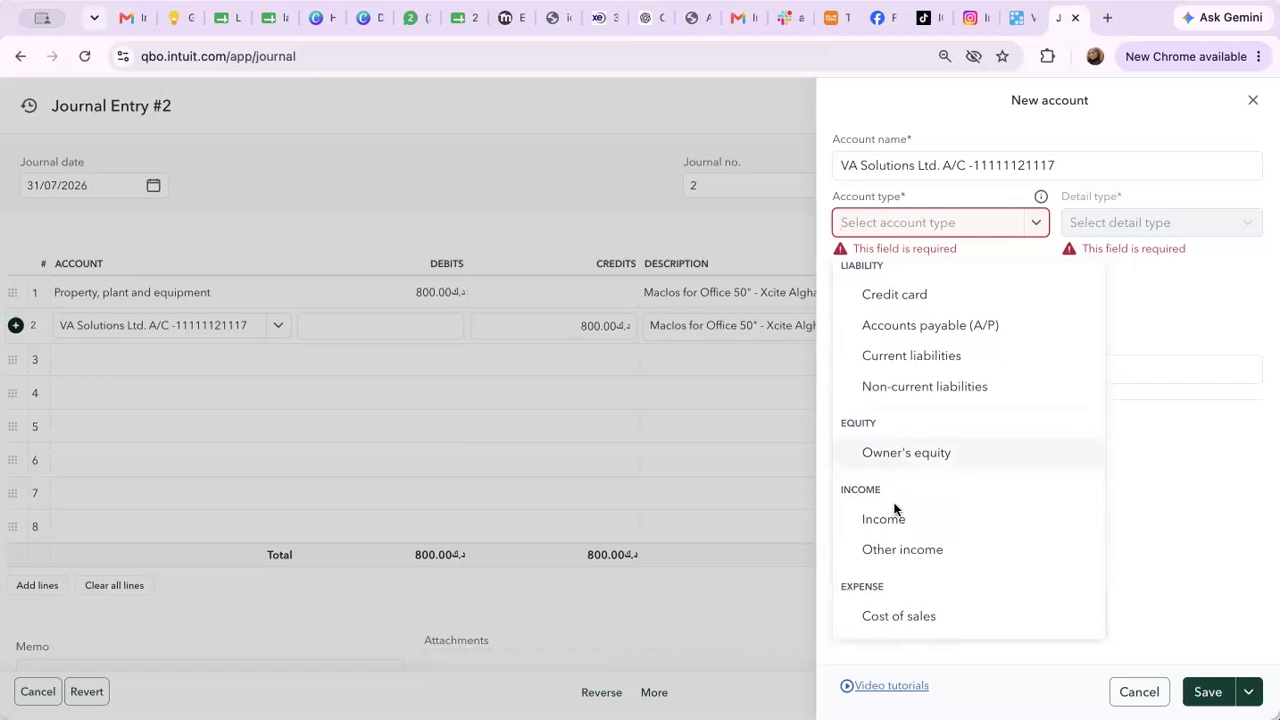
scroll(931, 484, up, 1)
scroll(931, 484, down, 1)
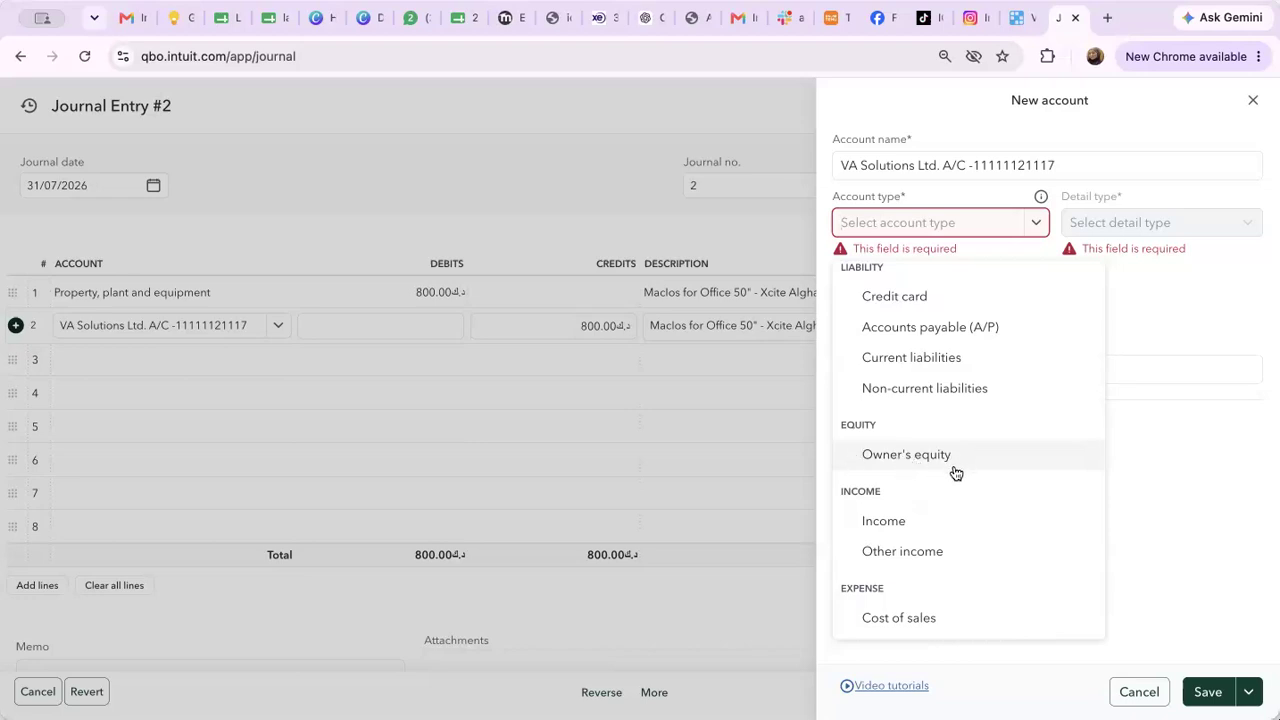
scroll(1029, 414, up, 1)
scroll(1029, 412, up, 1)
scroll(1029, 414, down, 2)
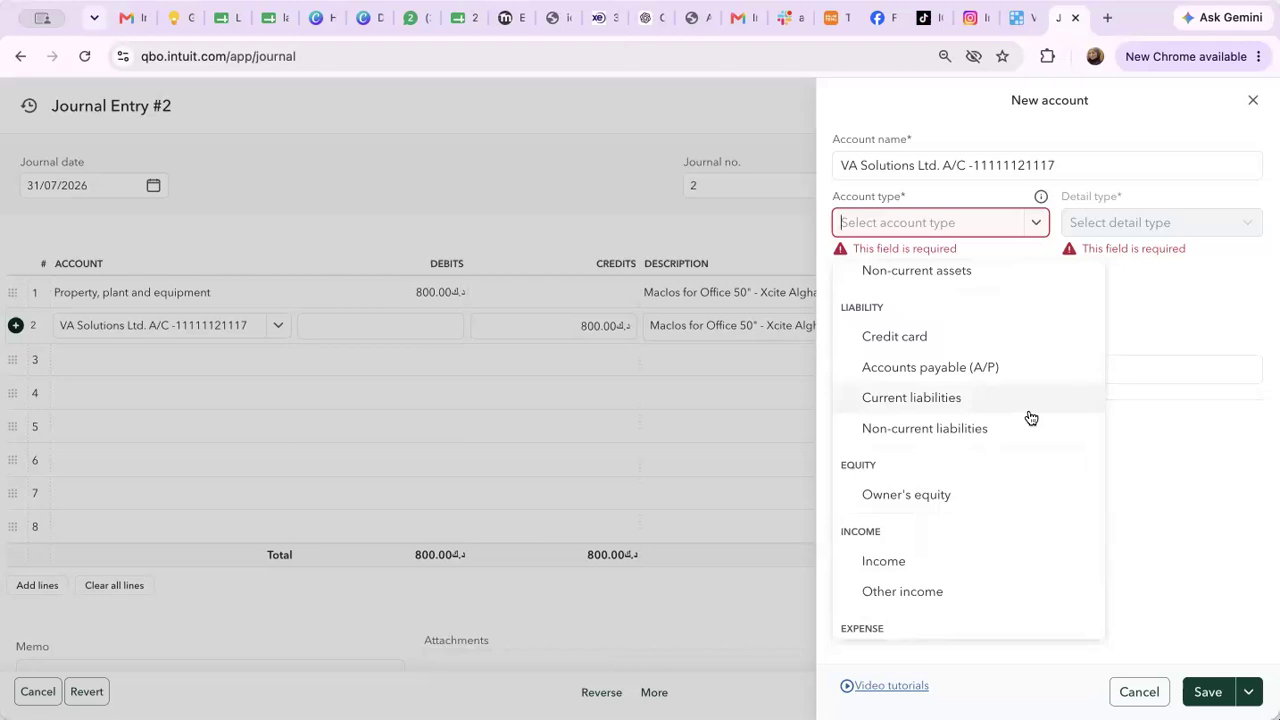
click(964, 502)
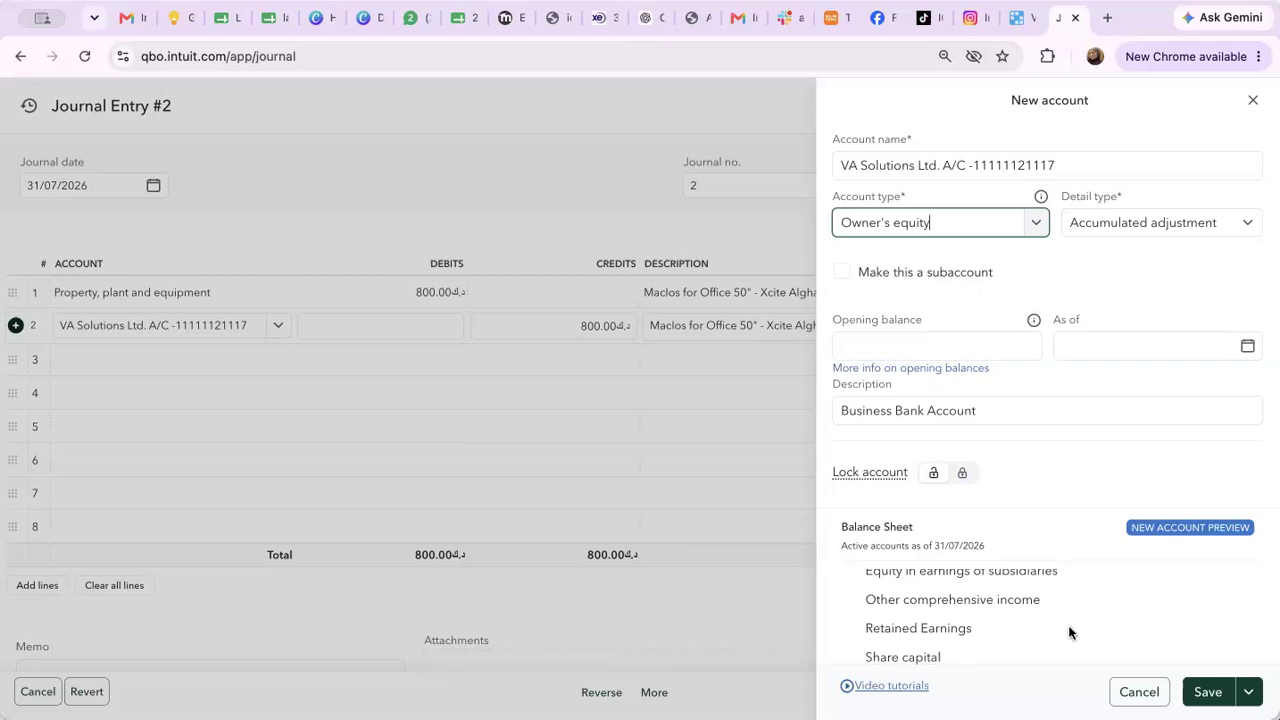
click(1205, 692)
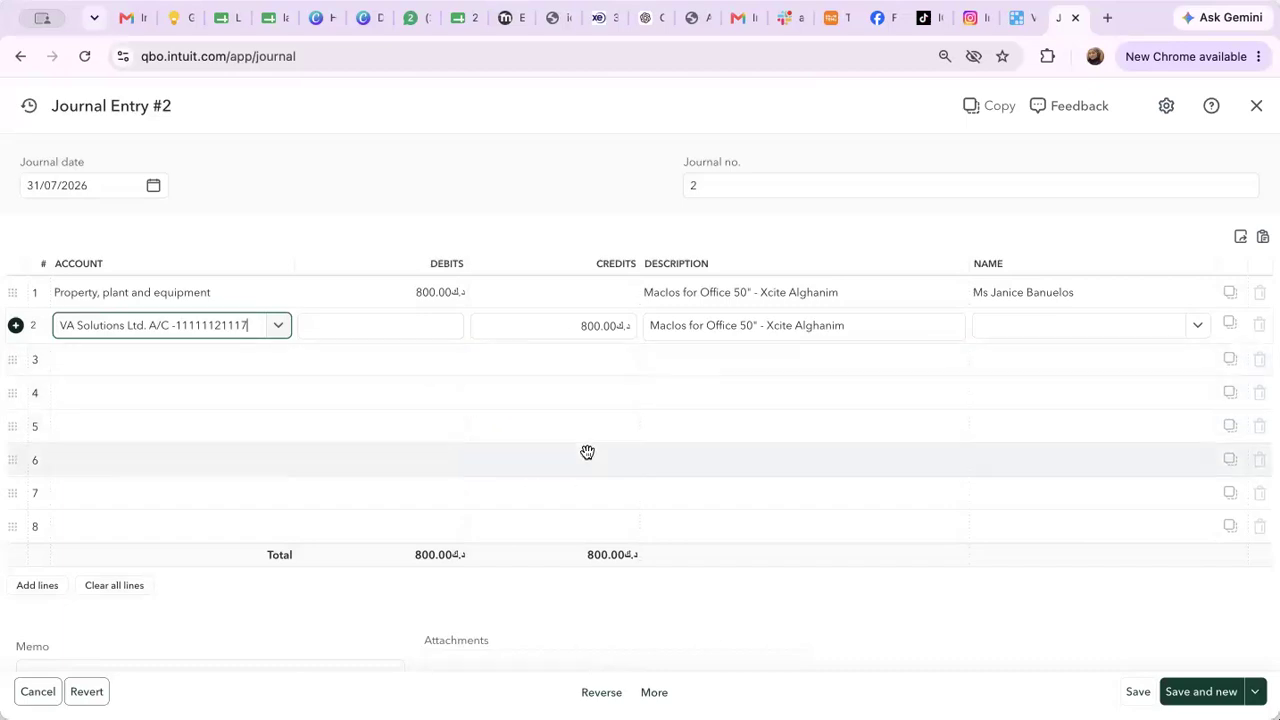
click(1220, 691)
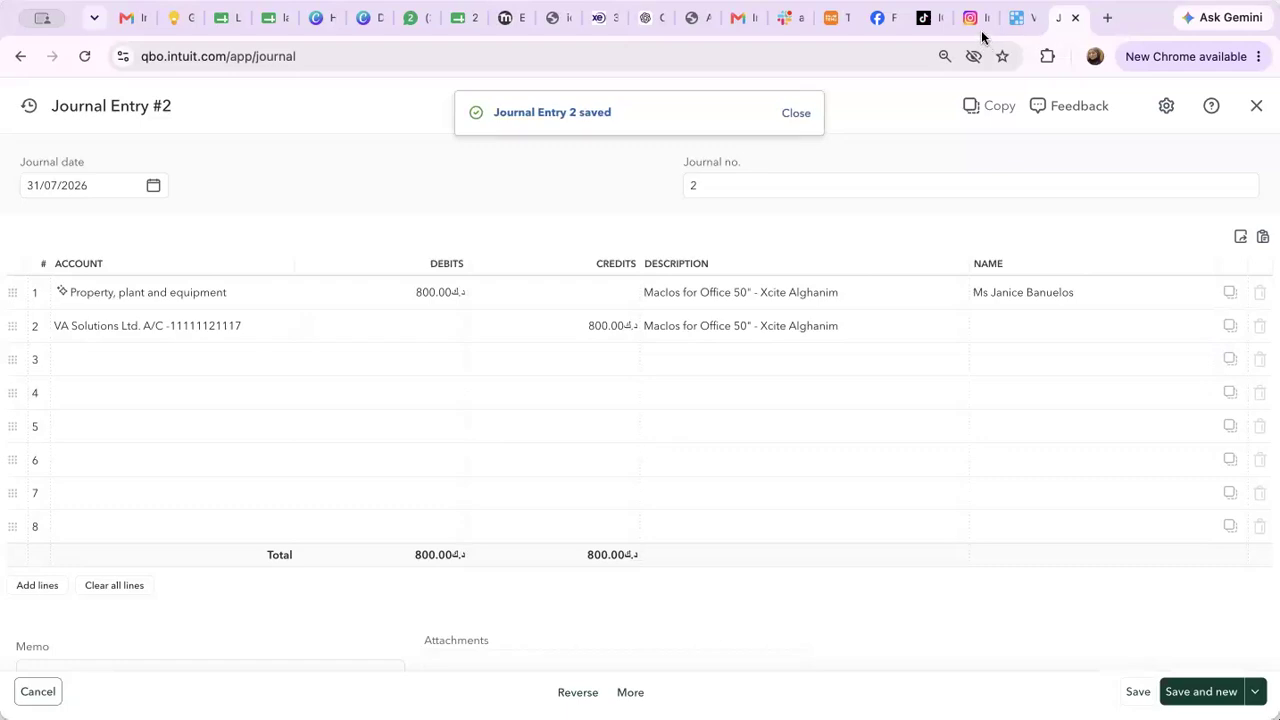
Close Journal Entry #2 and go to the Standard reports list under Reports
click(1256, 105)
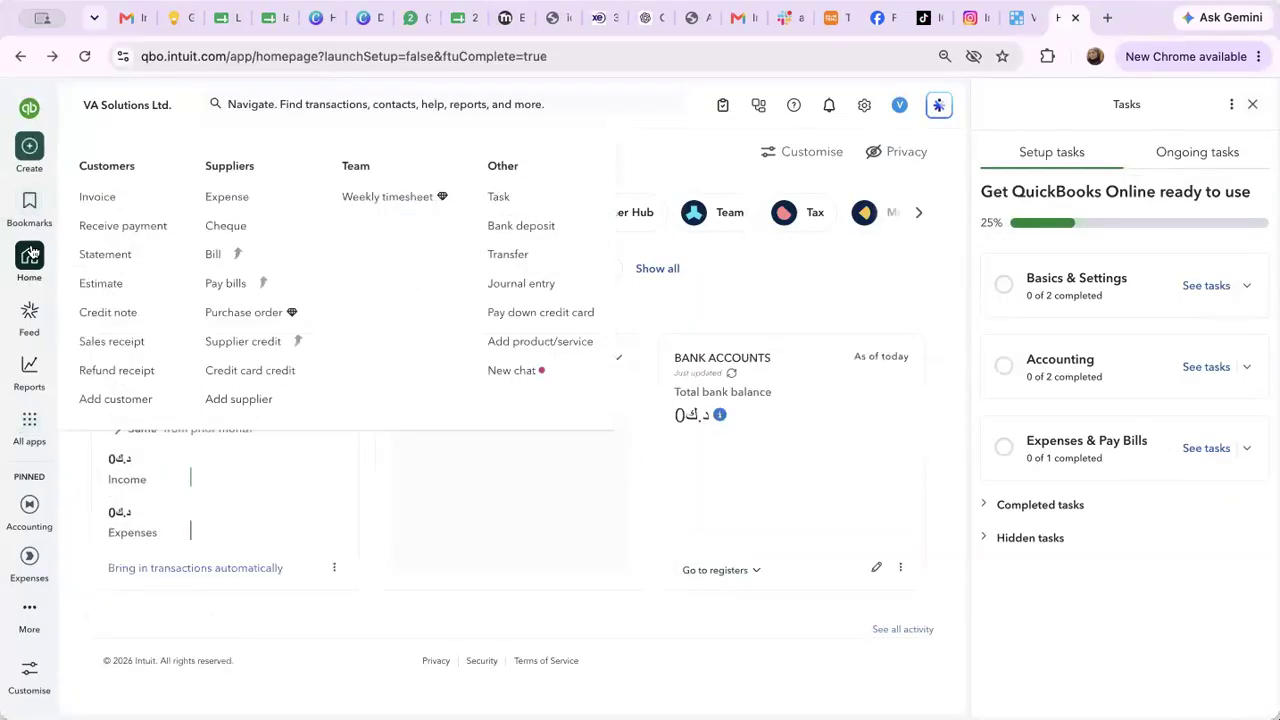
mouse_move(28, 372)
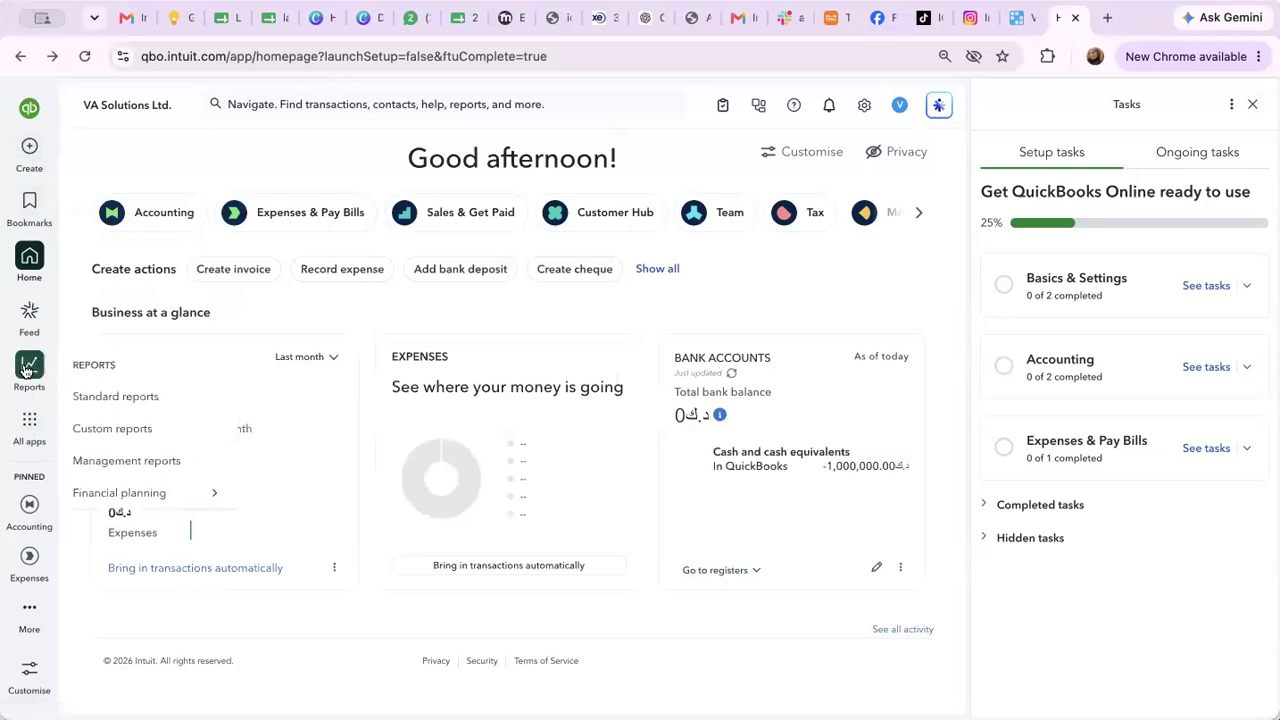
click(152, 398)
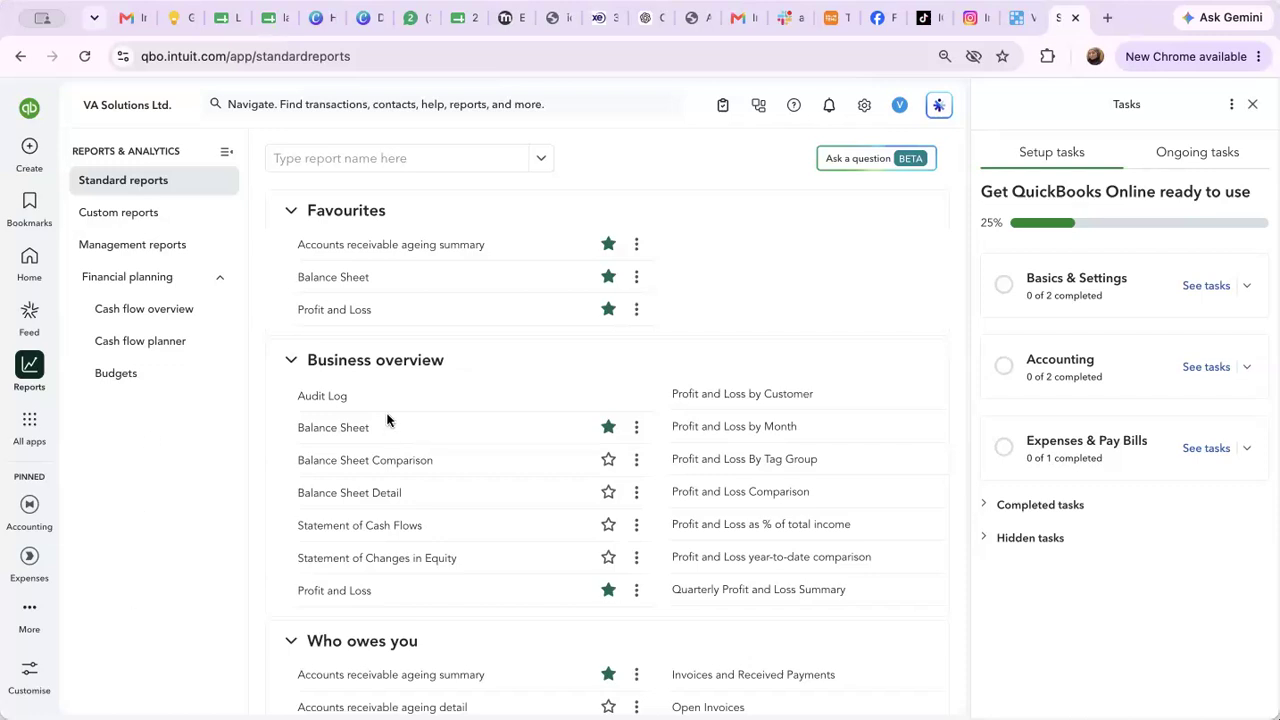
Open the Balance Sheet and scroll to Shareholders' equity showing VA Solutions Ltd. at 800.00
click(354, 430)
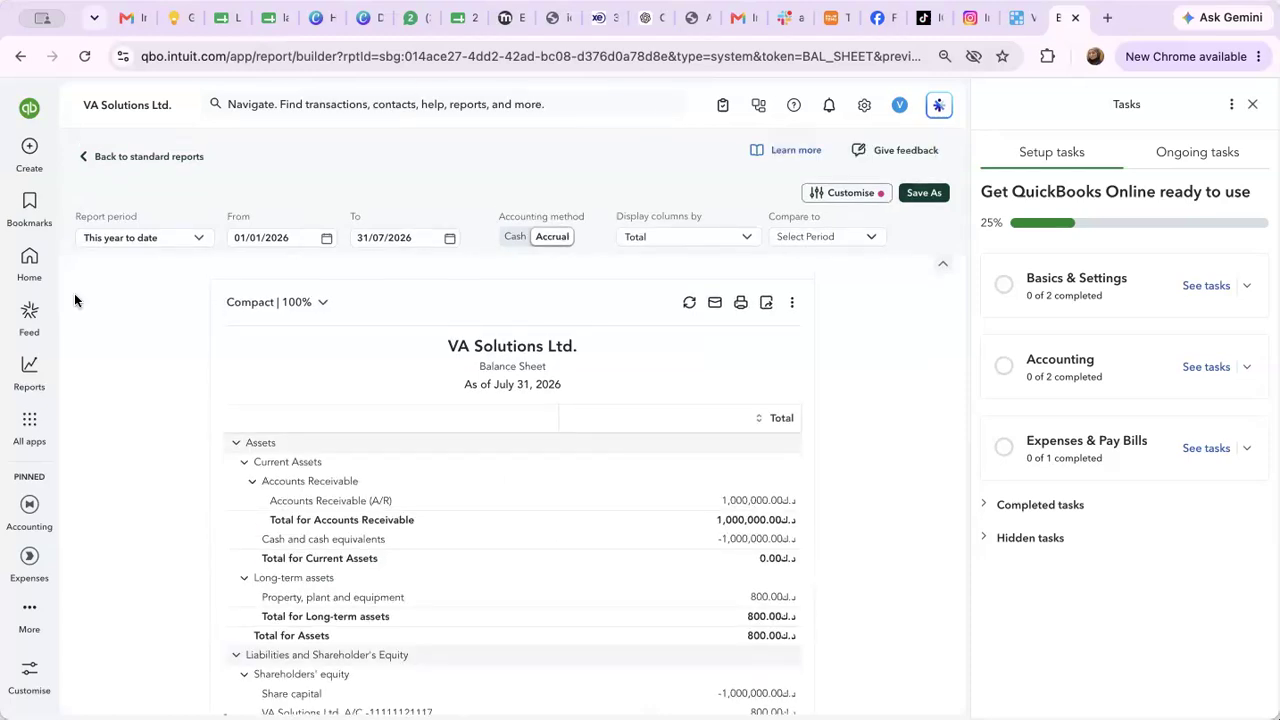
mouse_move(30, 378)
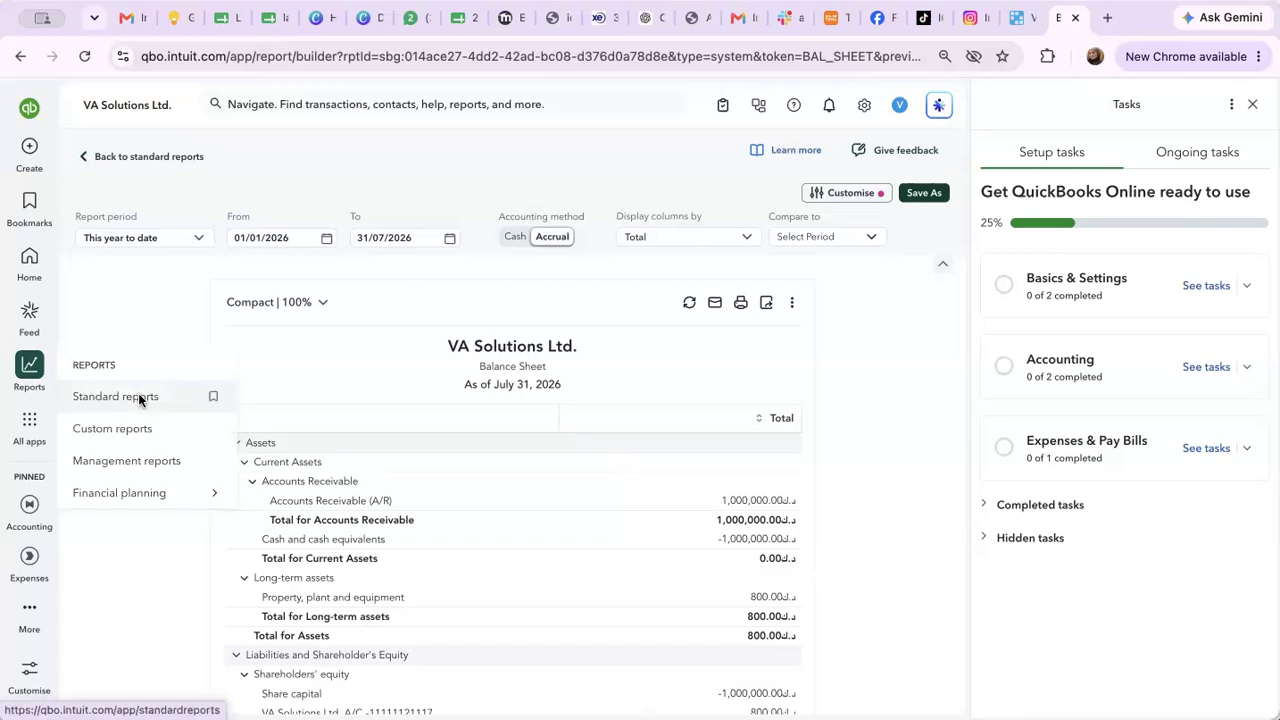
scroll(435, 480, down, 3)
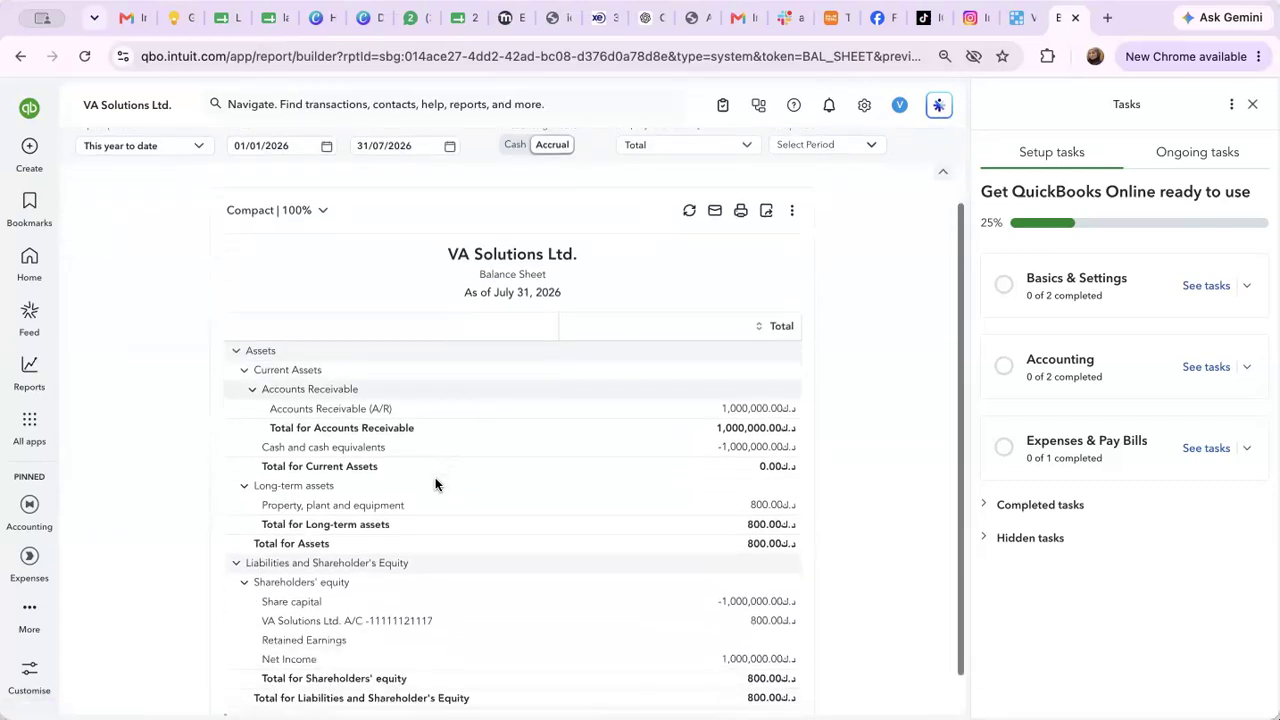